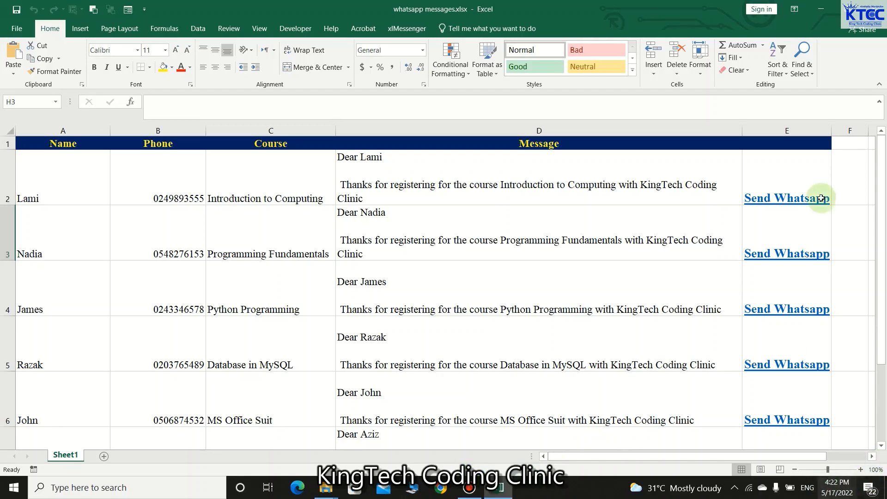
Step: Send the first student's prefilled Introduction to Computing thank-you message through WhatsApp Desktop, then minimize WhatsApp
click(788, 203)
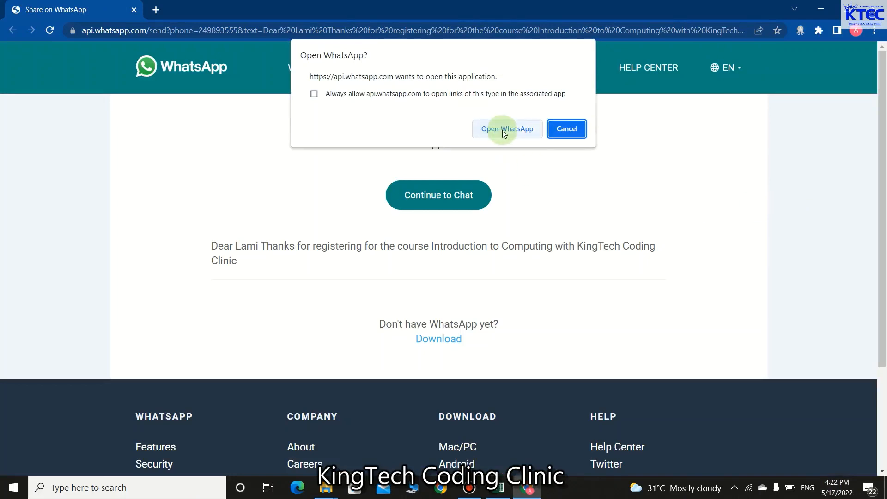
click(504, 132)
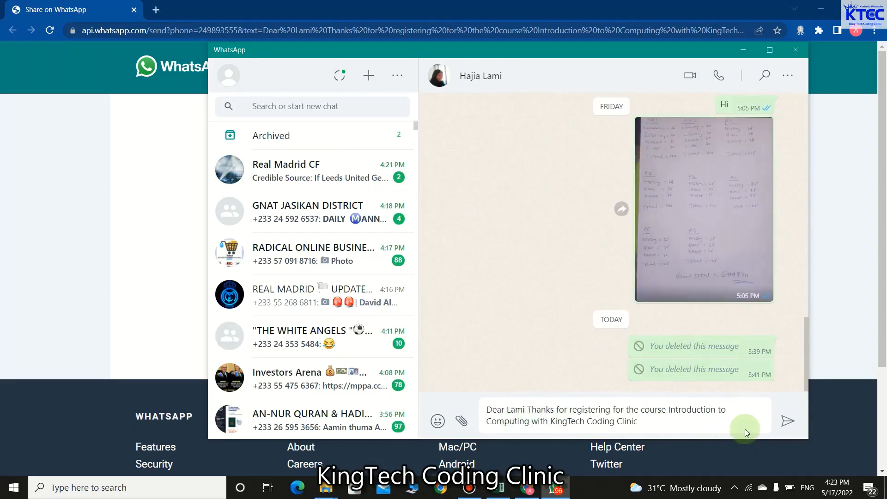
click(787, 421)
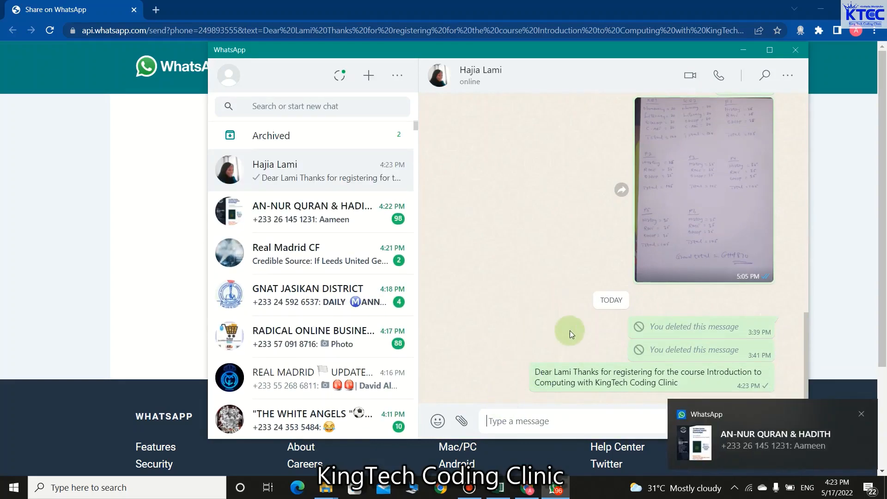
click(742, 50)
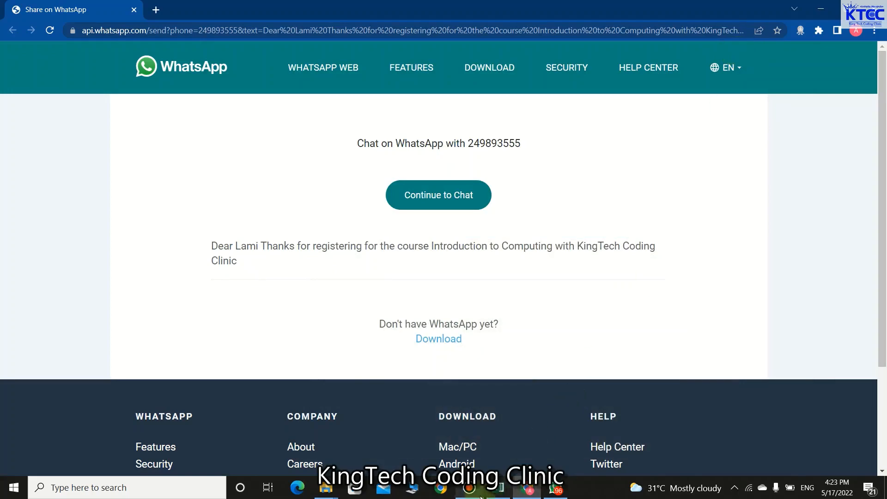
Step: Follow cell E3's Send Whatsapp link and send the Programming Fundamentals message in WhatsApp Desktop
click(499, 488)
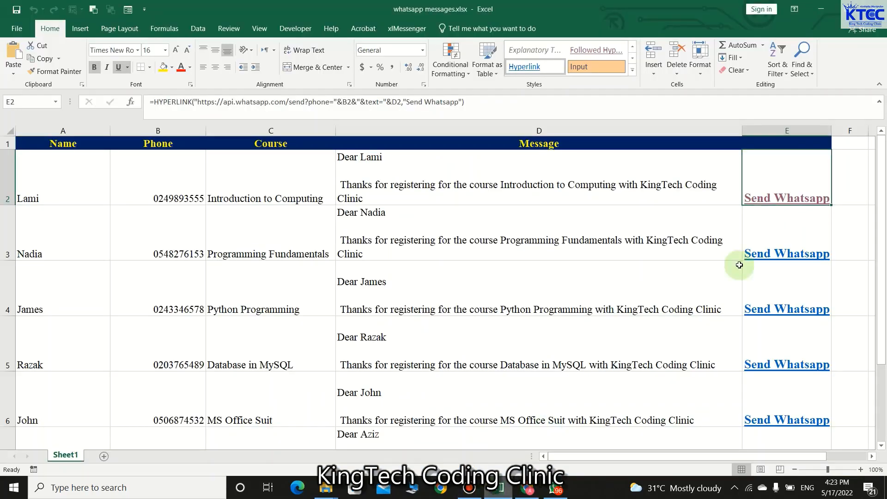
click(769, 256)
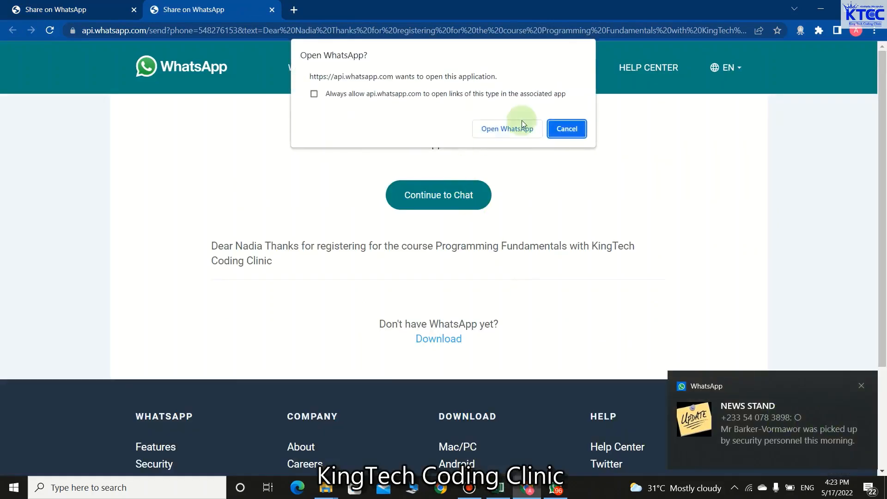
click(512, 128)
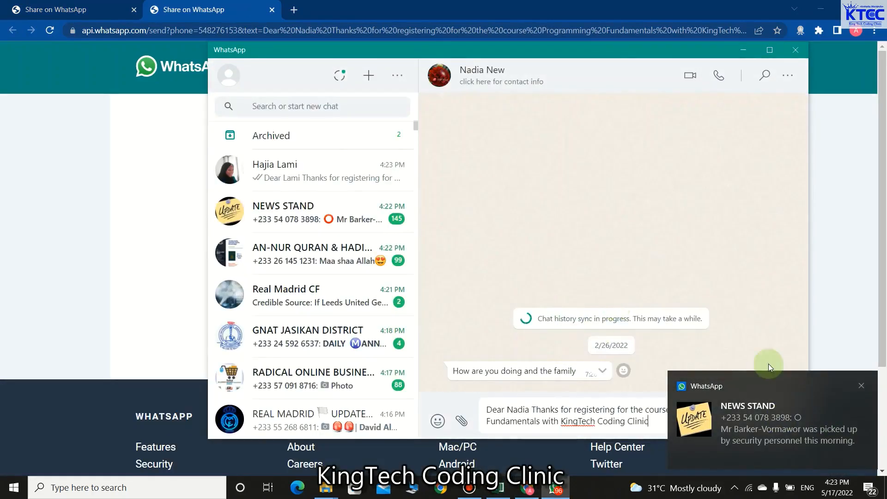
click(862, 387)
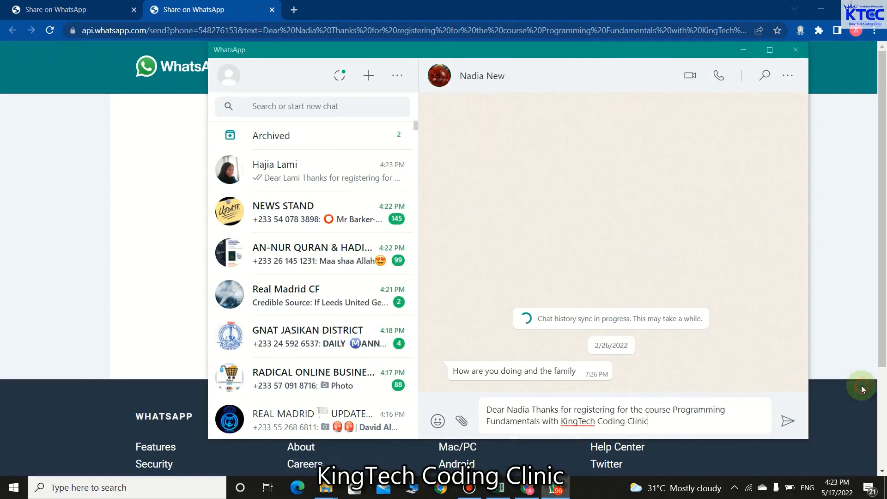
click(791, 422)
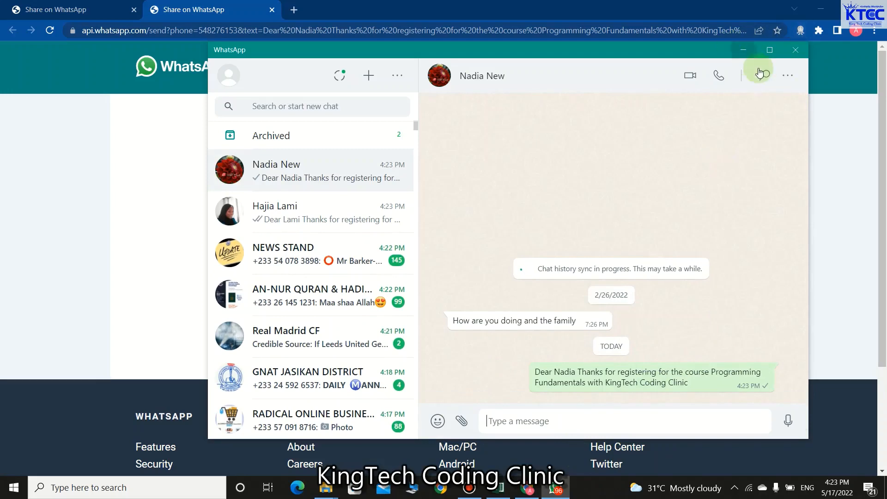
Step: Minimize WhatsApp, close the browser window, and bring WhatsApp back up
click(743, 49)
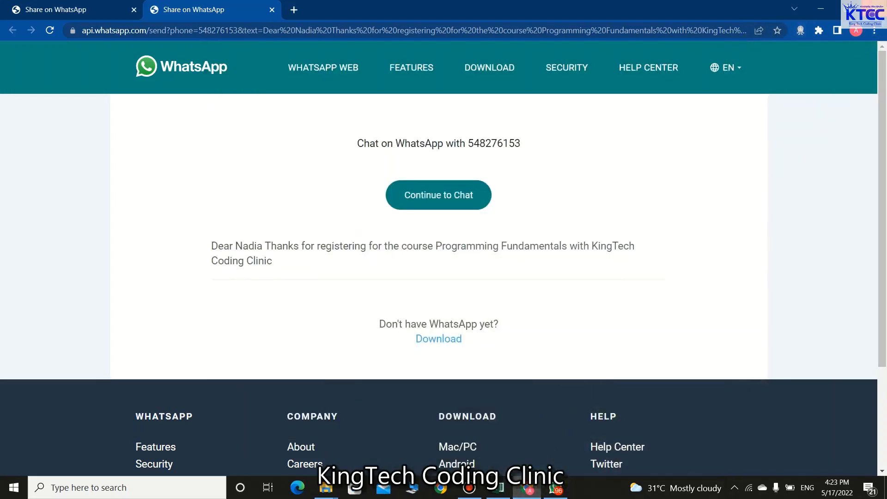
click(876, 8)
click(521, 494)
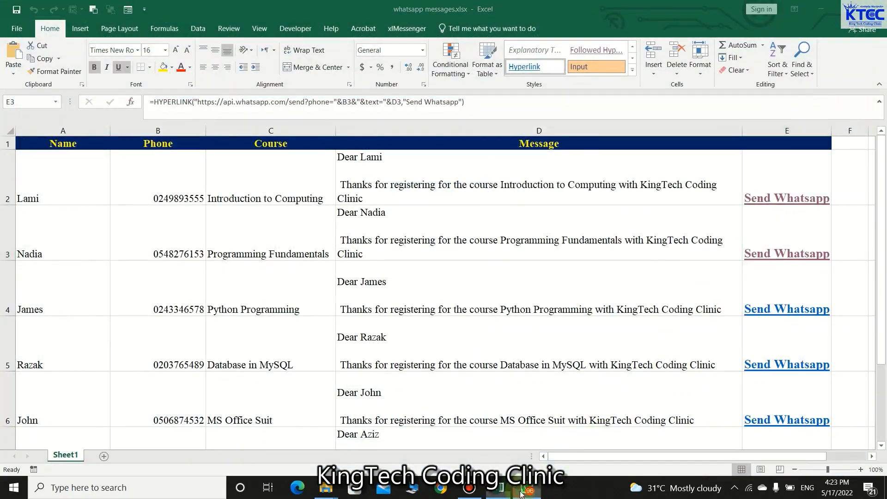
Step: Close the WhatsApp window and the Excel student workbook
click(800, 50)
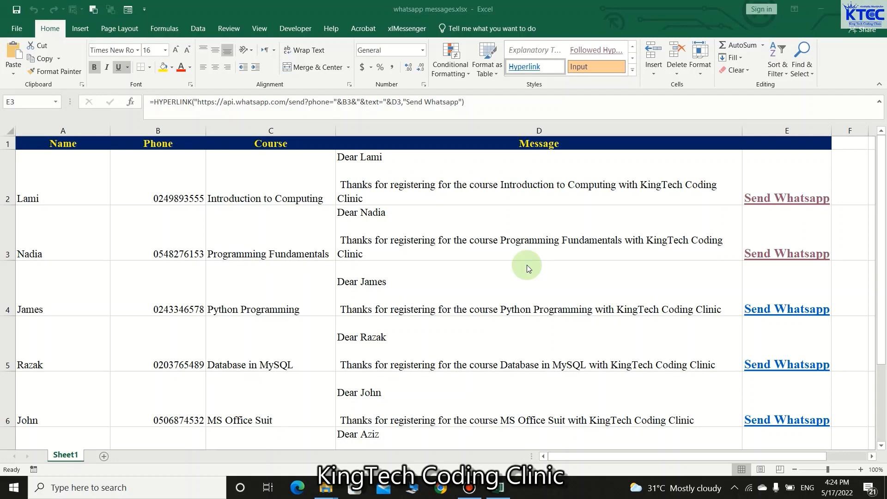
click(872, 4)
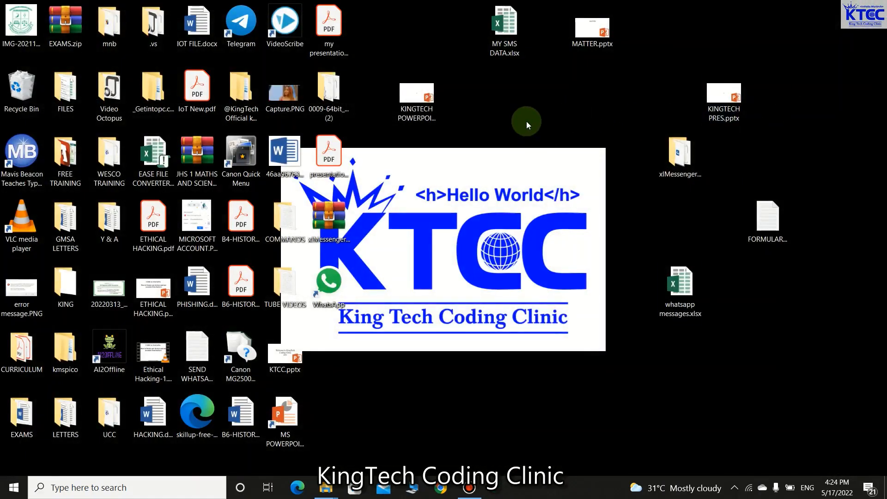
Step: Create a desktop Excel worksheet named 'WHATSAPP MESSAGES 2' and open it
right_click(525, 121)
click(545, 157)
right_click(523, 104)
mouse_move(562, 253)
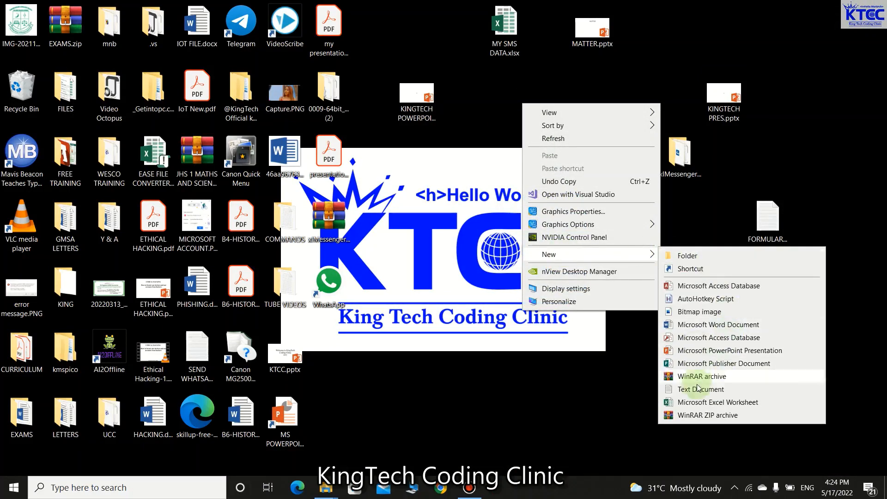
click(712, 402)
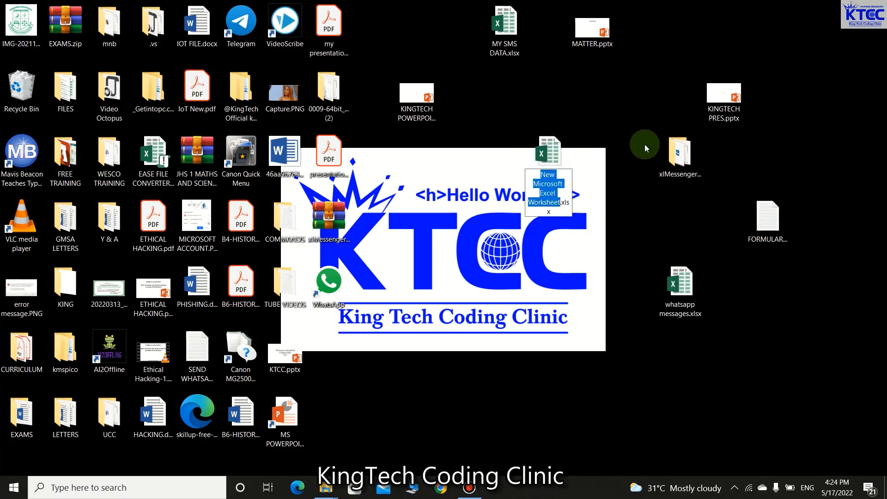
text(WHATSAPP)
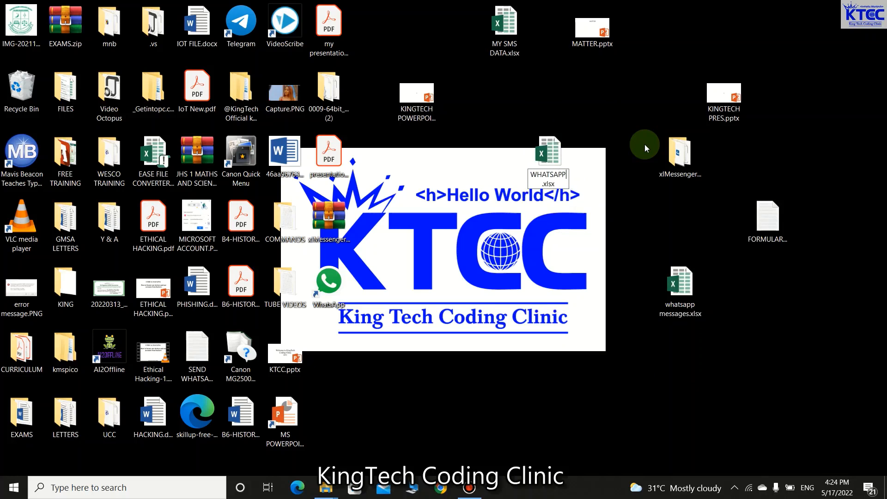
text( MESSAGES 2)
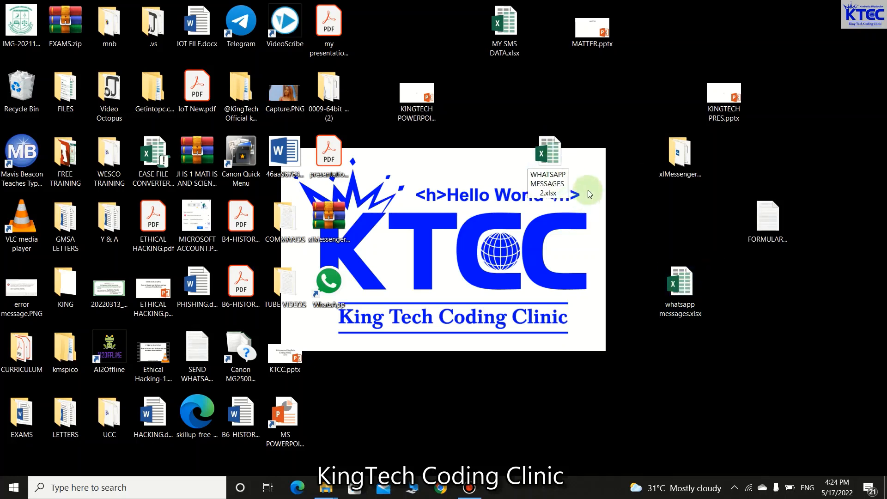
key(Return)
double_click(553, 154)
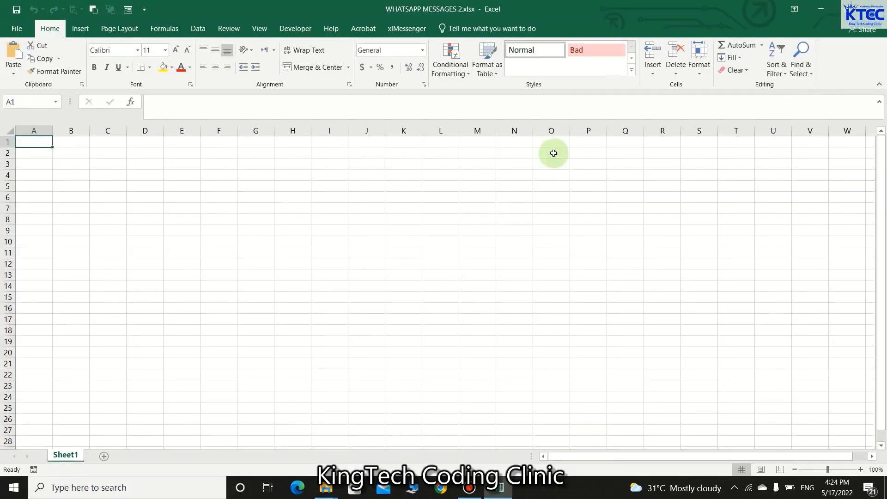
Step: Select cell A2, minimize the blank workbook, and refresh the desktop
click(44, 154)
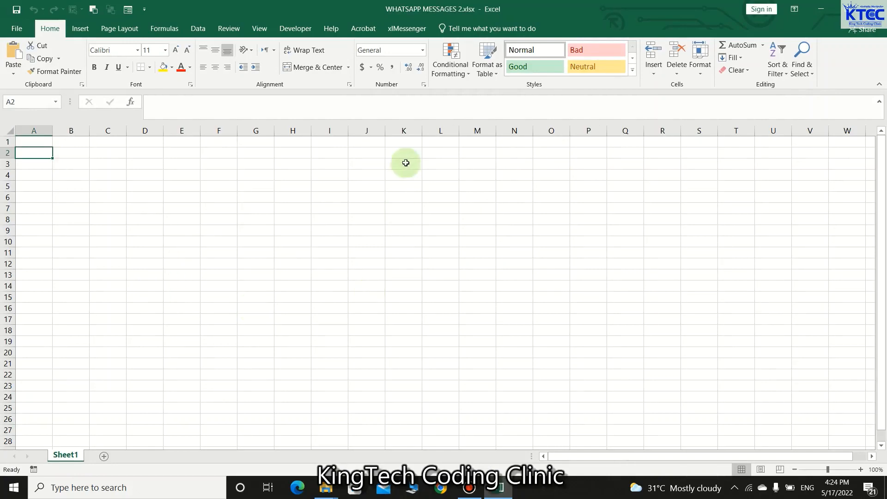
click(820, 9)
right_click(453, 209)
click(485, 243)
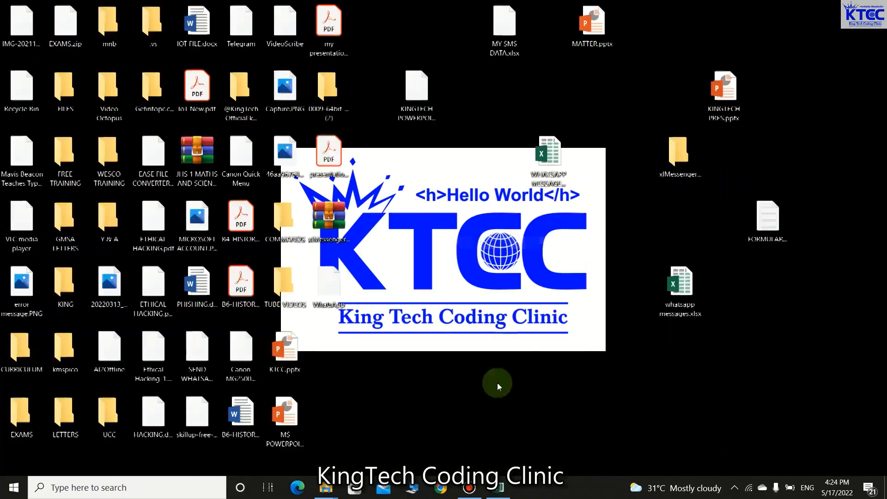
Step: Launch Chrome with a profile and go to whatsapp.com/download
click(441, 492)
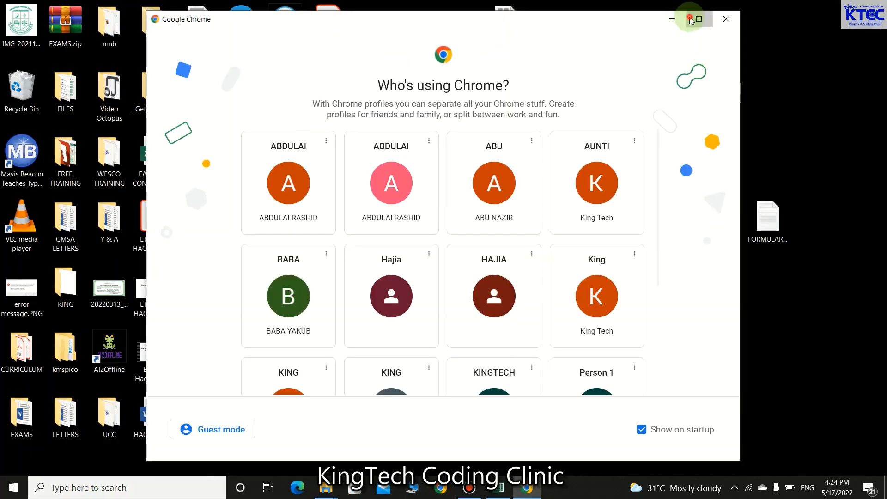
click(689, 17)
click(226, 216)
click(223, 22)
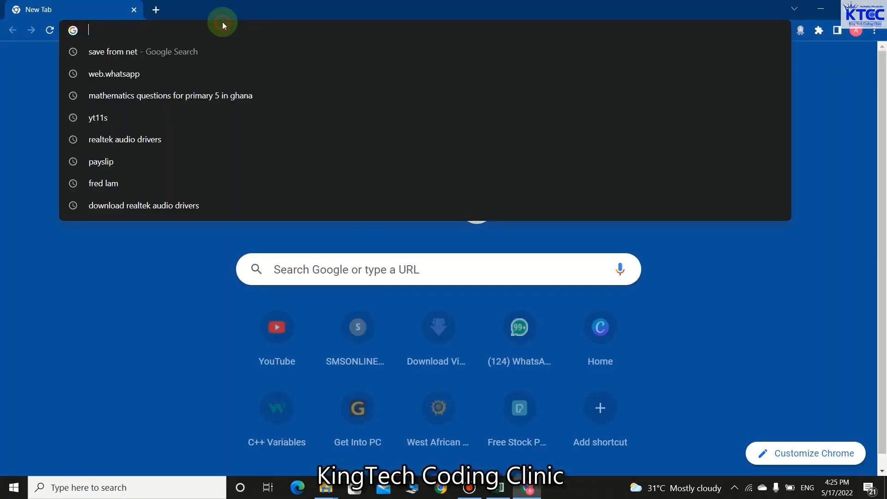
text(W)
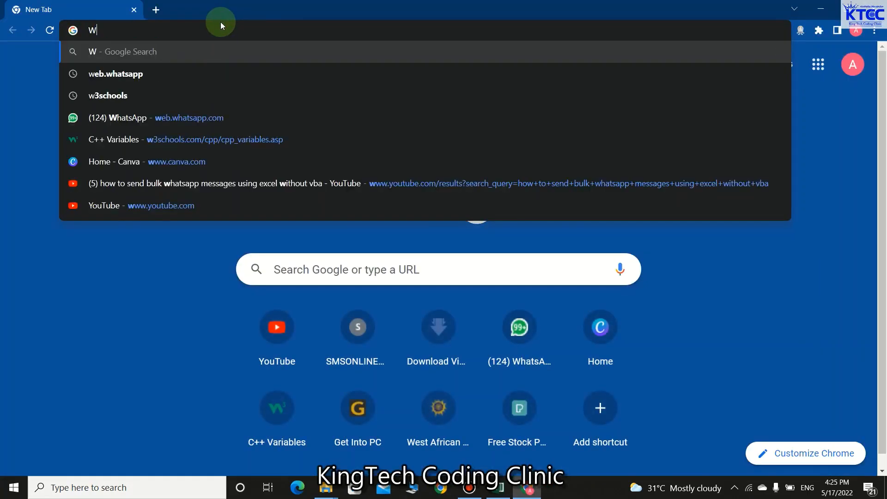
text(whats)
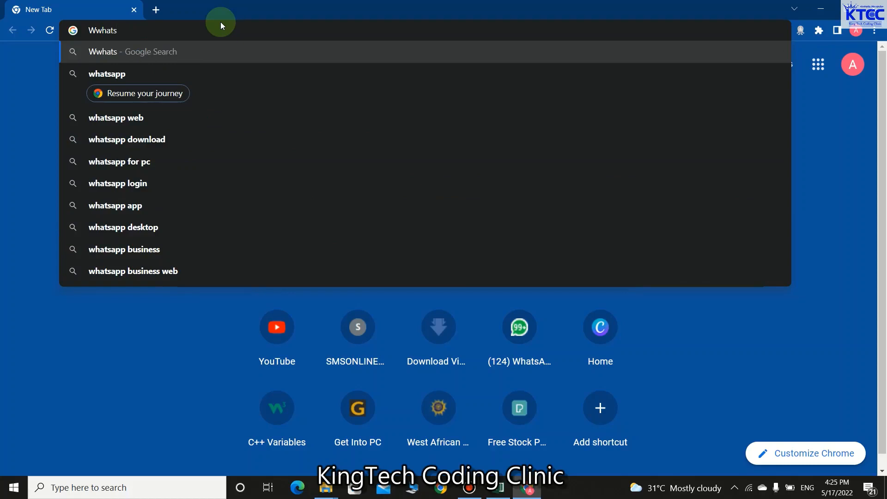
key(BackSpace)
key(BackSpace)
key(BackSpace)
key(BackSpace)
key(BackSpace)
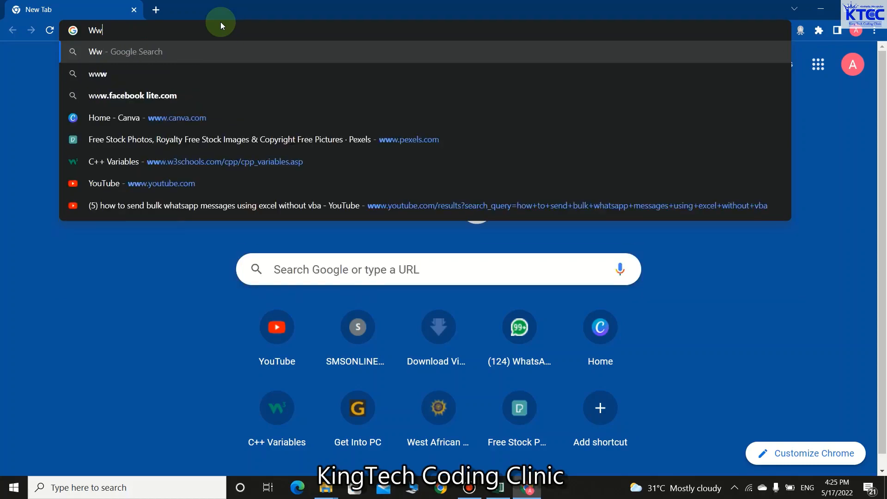
text(hatsa)
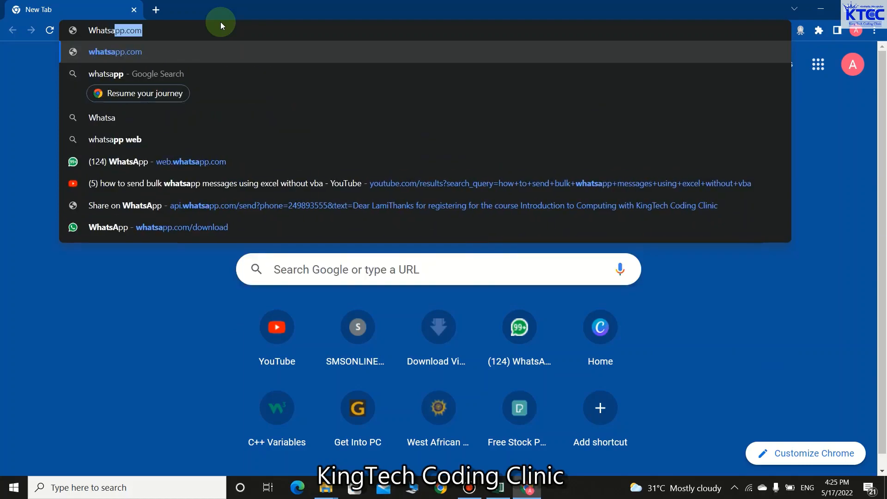
text(pp.com/)
text(dow)
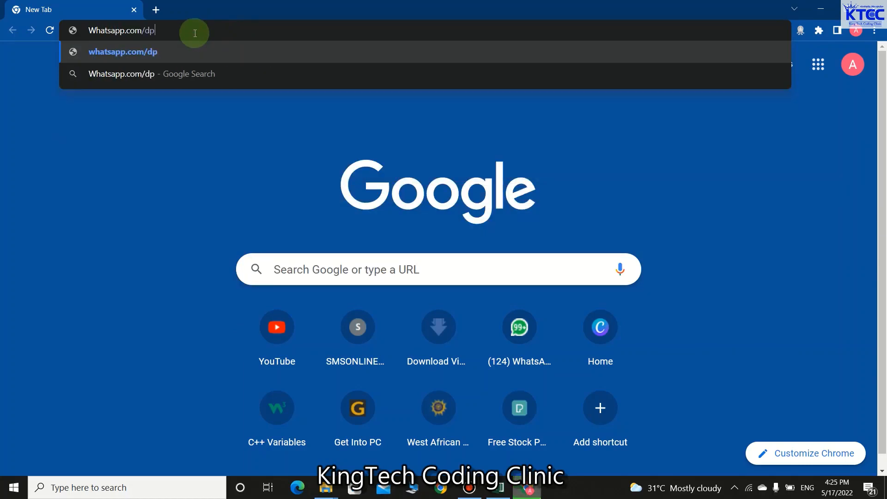
text(nload)
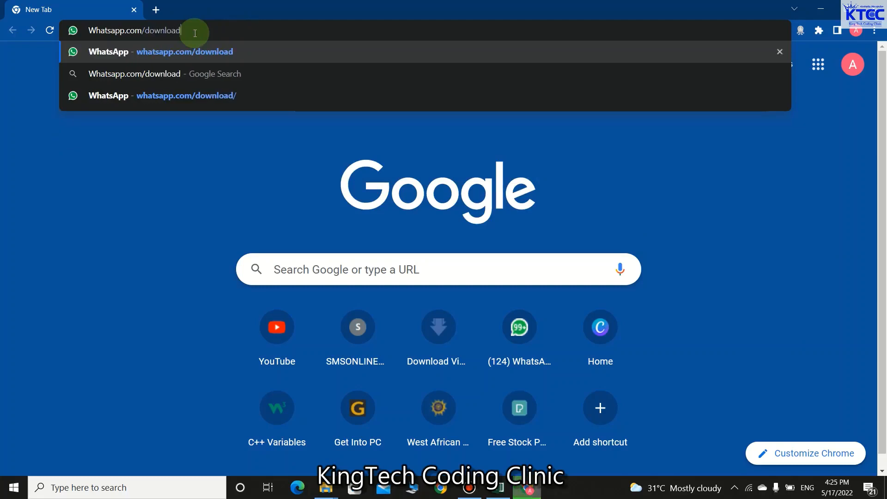
key(Return)
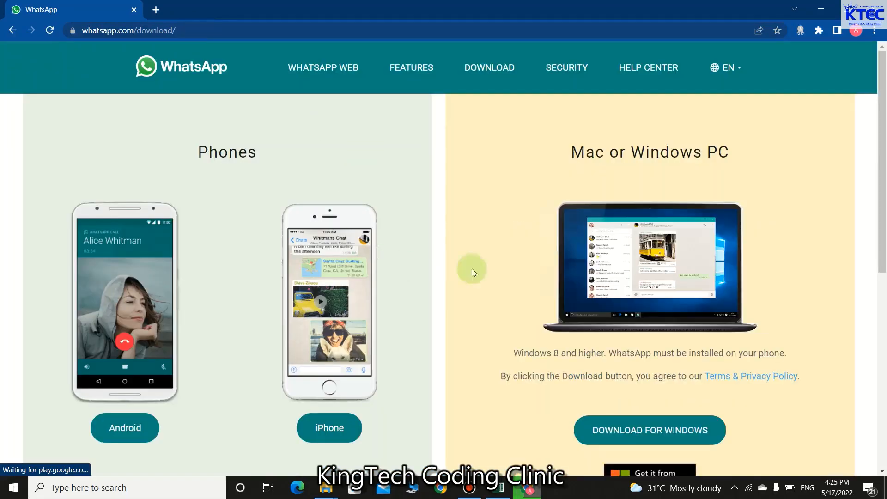
scroll(644, 255, down, 1)
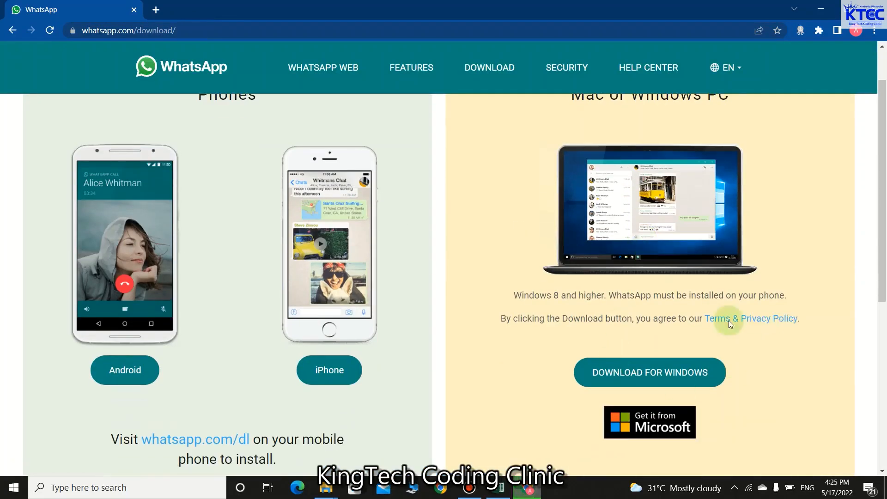
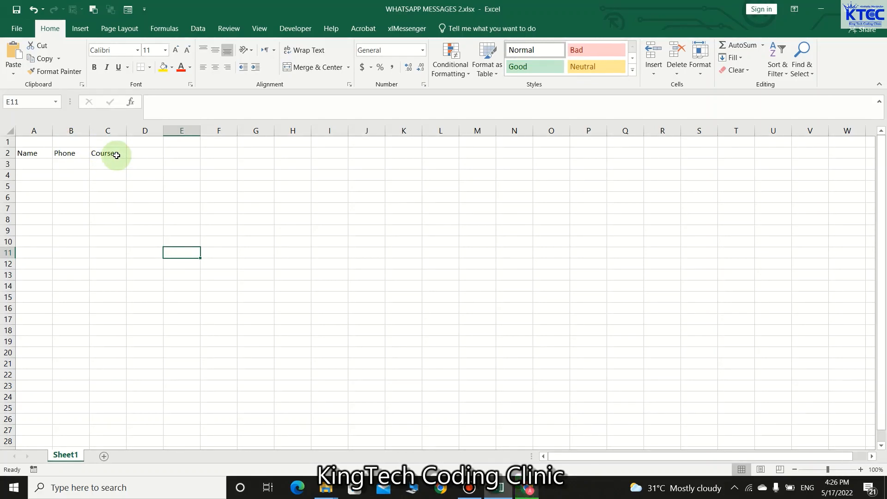
Step: Add the headers 'Message' in D2 and 'Send Whatsapp' in E2
click(116, 155)
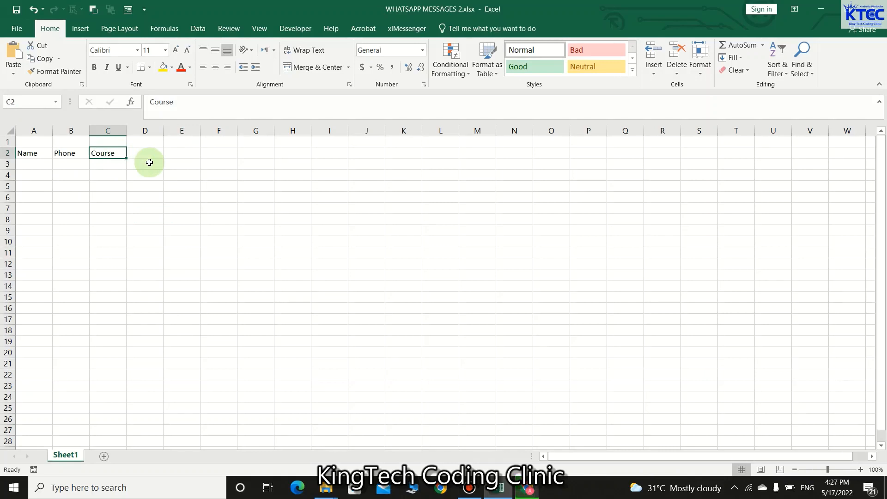
key(Right)
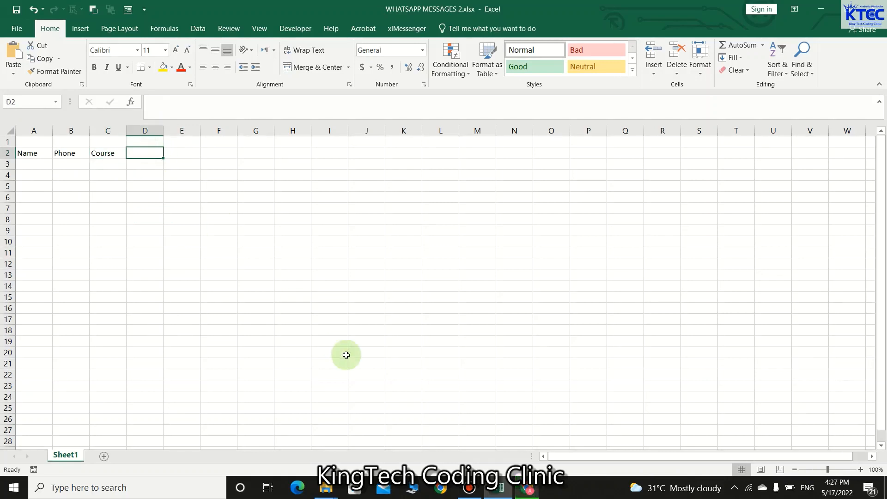
text(Mea)
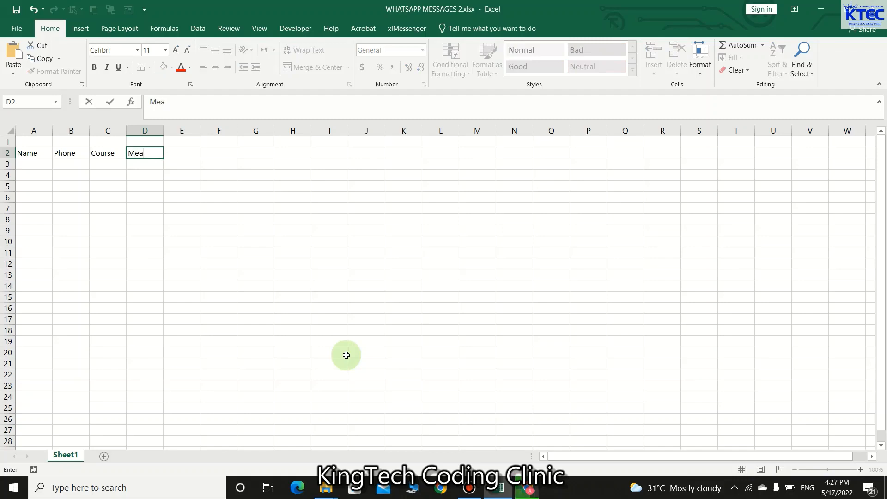
text(sage)
click(340, 296)
click(195, 157)
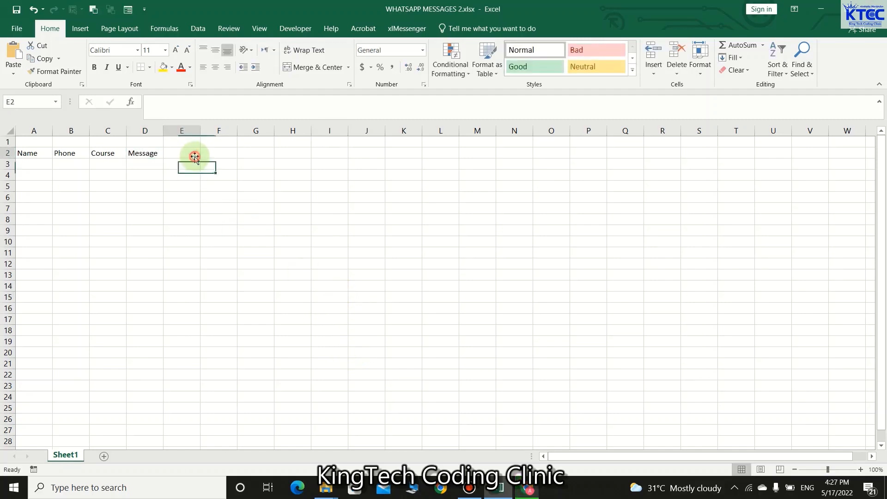
text(Send Whatsapp)
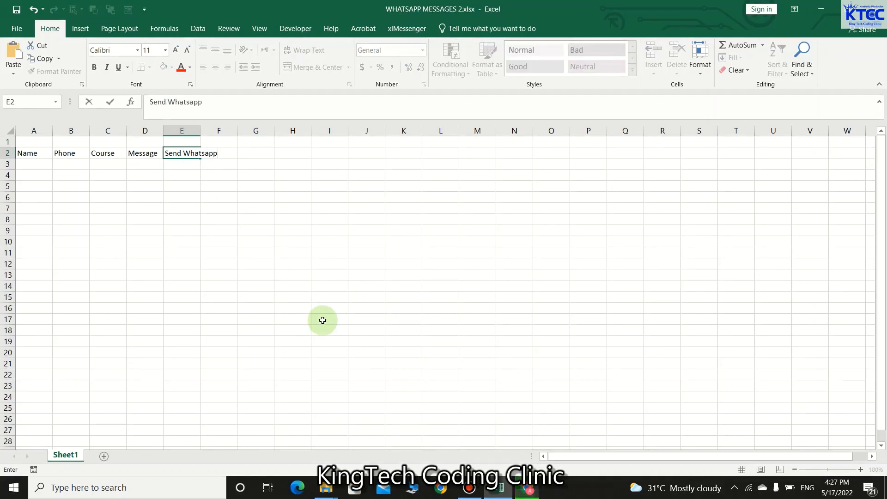
click(323, 321)
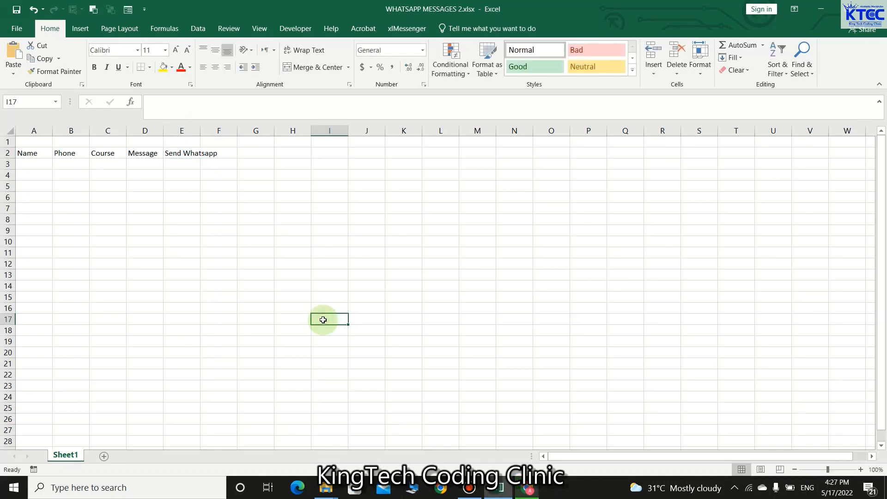
Step: Widen columns A, D and E to fit names, messages and links
drag(51, 132, 736, 139)
drag(608, 129, 617, 130)
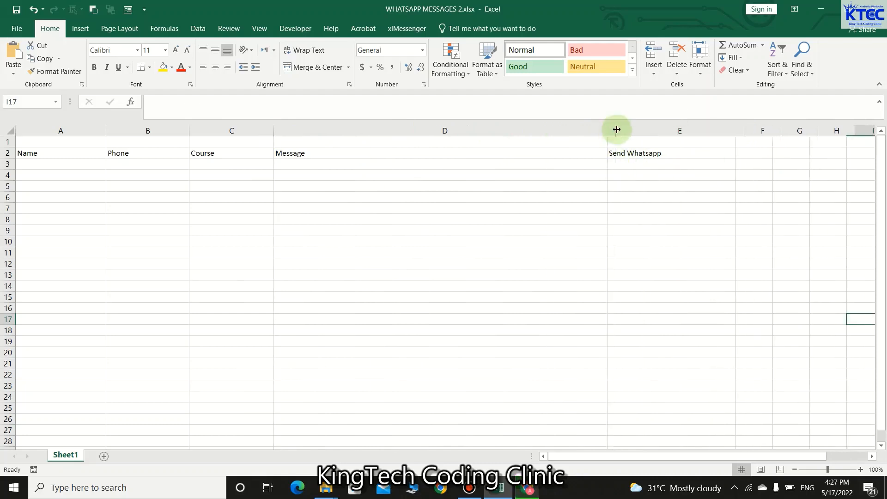
drag(61, 153, 693, 146)
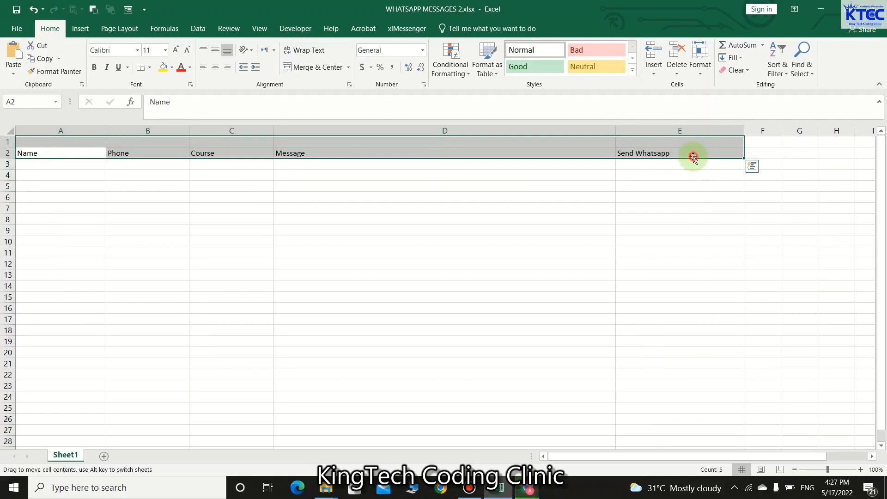
click(444, 199)
Step: Make headers A2:E2 bold, centred, size 14 Times New Roman
drag(40, 154, 670, 155)
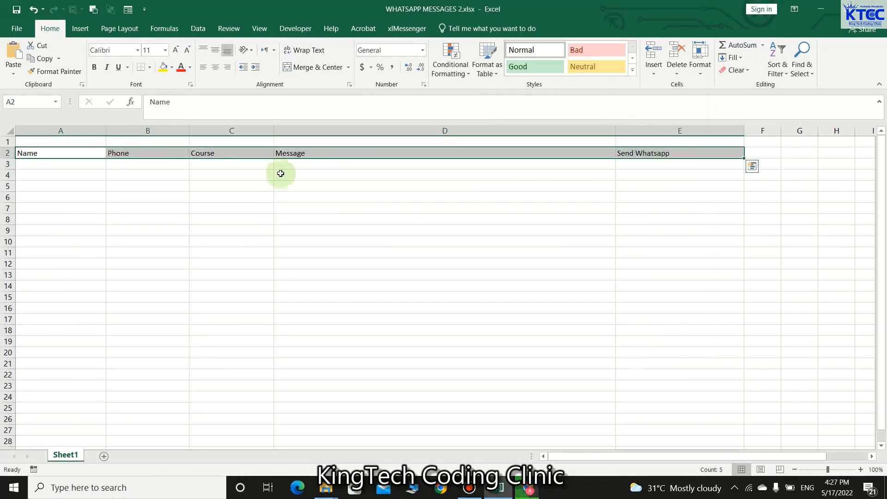
click(109, 50)
text(Times New Ro)
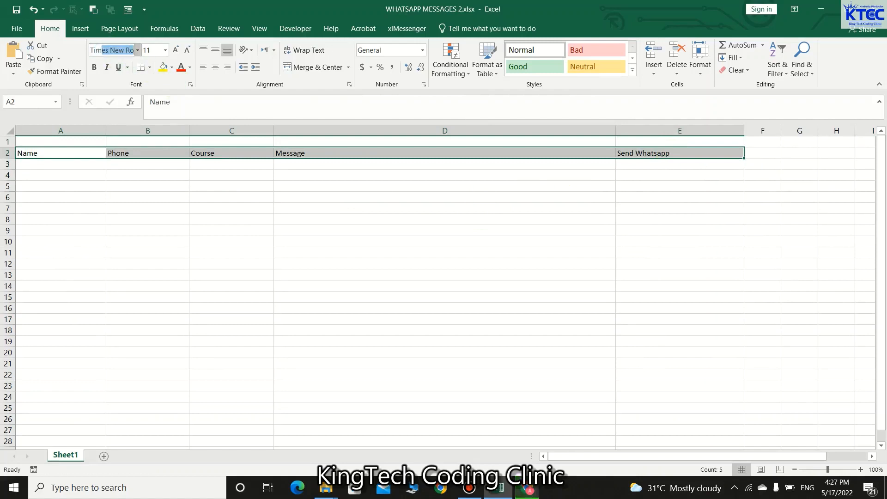
key(Return)
click(95, 67)
click(216, 68)
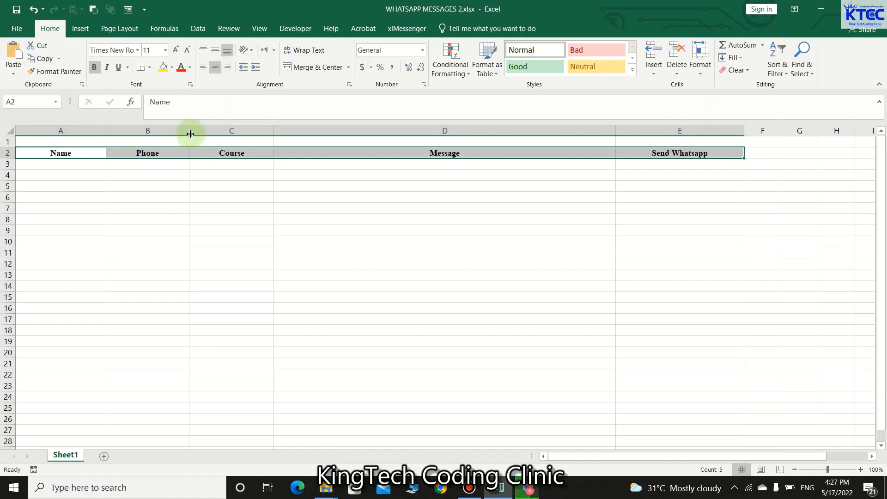
click(176, 50)
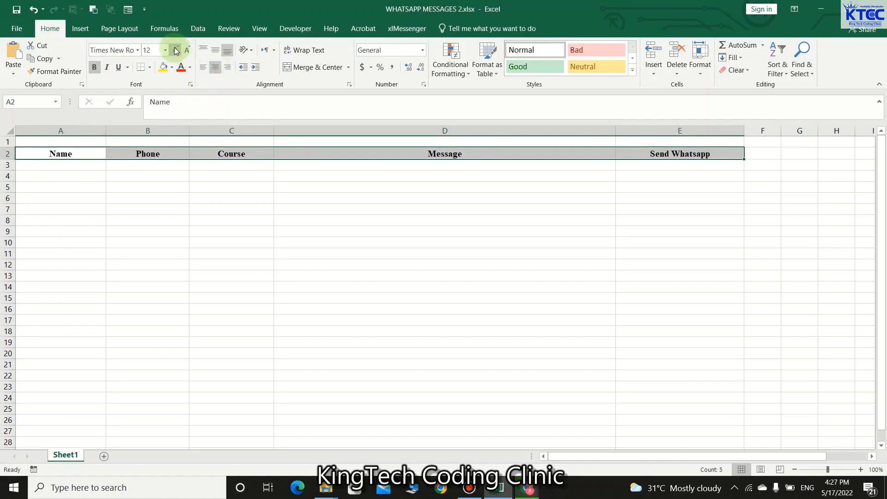
click(176, 50)
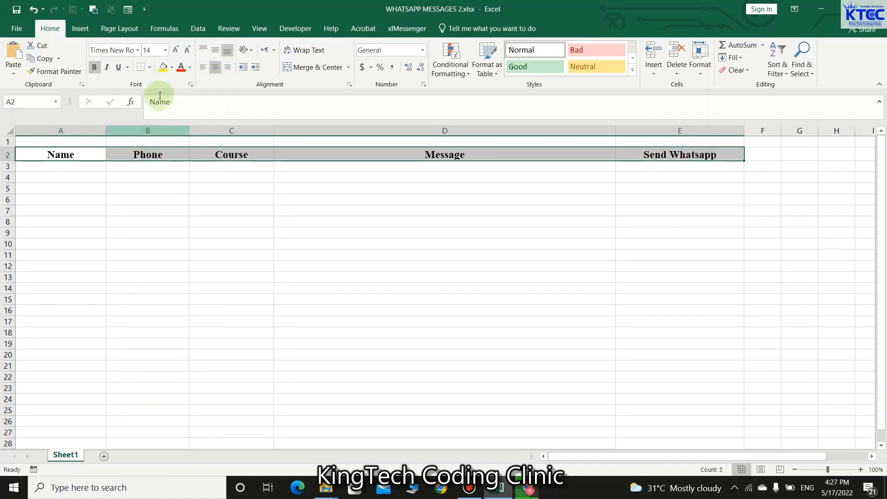
Step: Give the header row a dark blue fill with yellow text
click(190, 68)
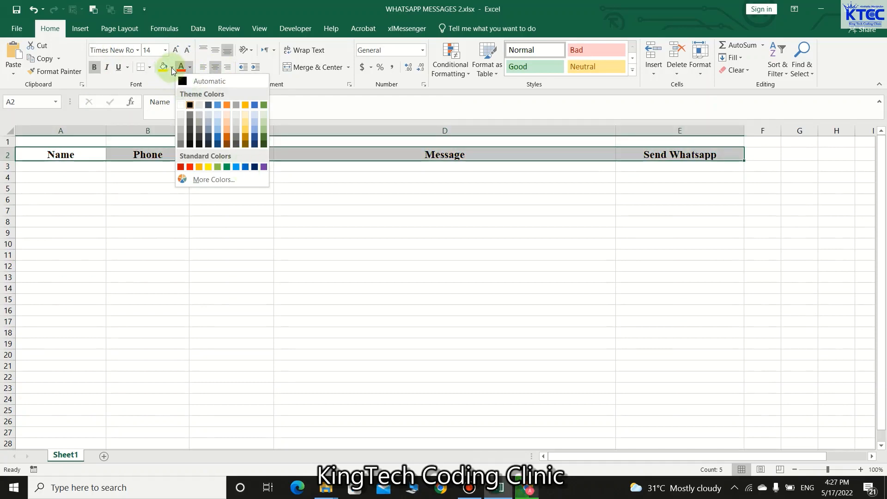
click(171, 67)
click(236, 155)
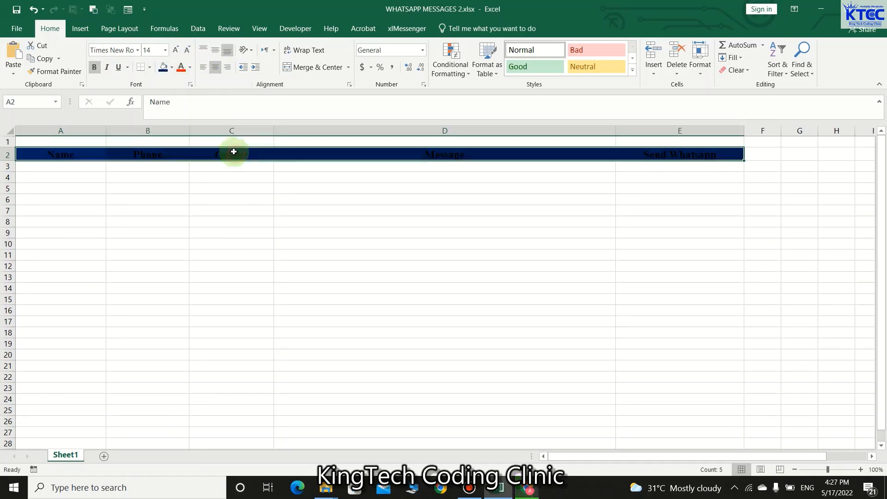
click(189, 67)
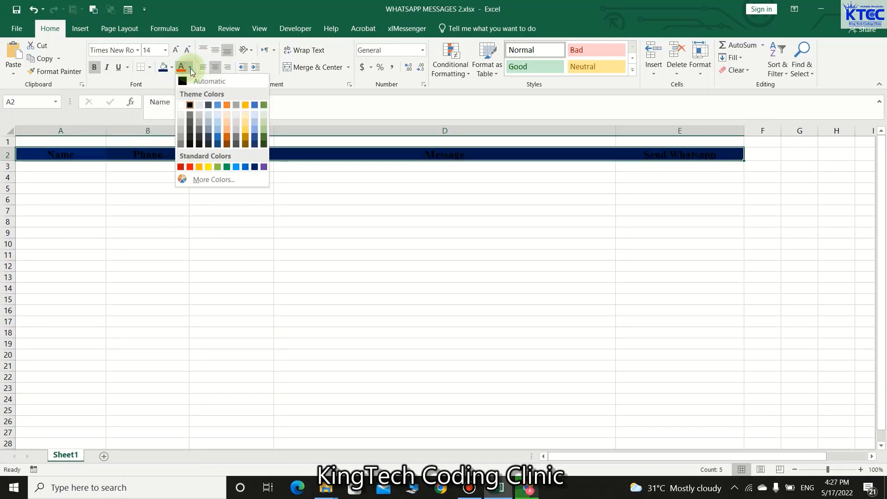
click(209, 166)
click(323, 240)
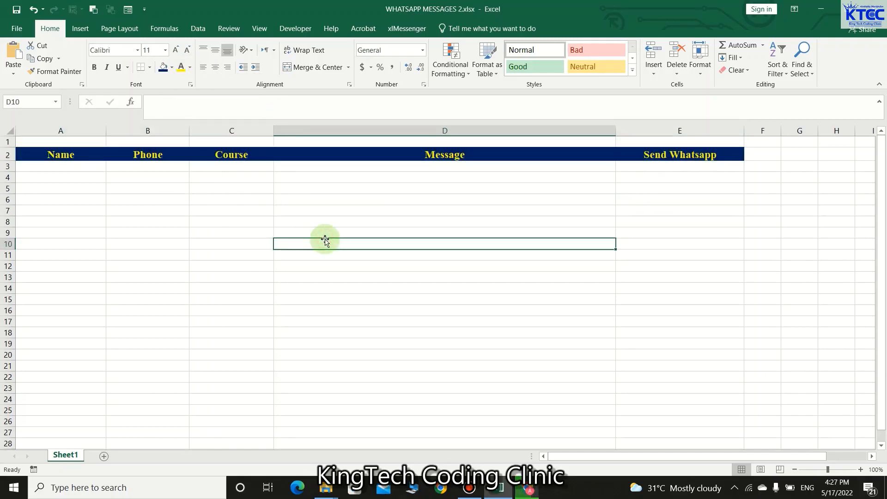
Step: Enter the four contact names in A3 through A6
double_click(58, 168)
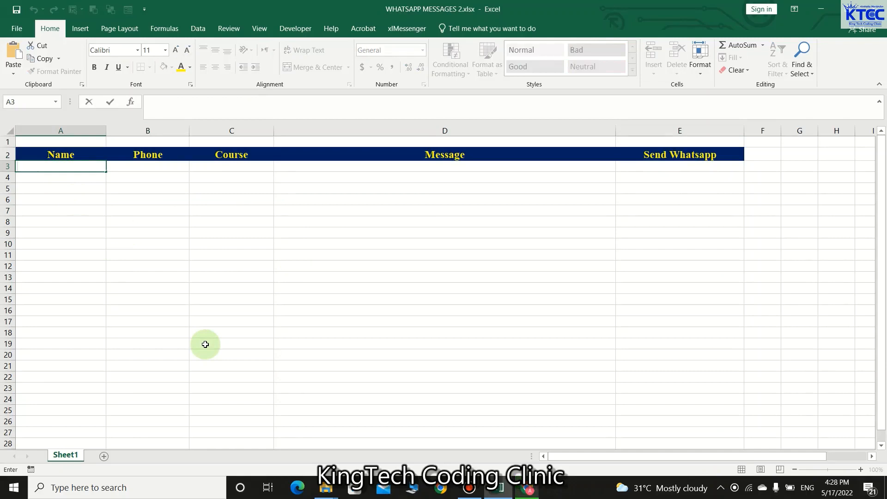
text(Lam)
key(BackSpace)
text(i)
key(Return)
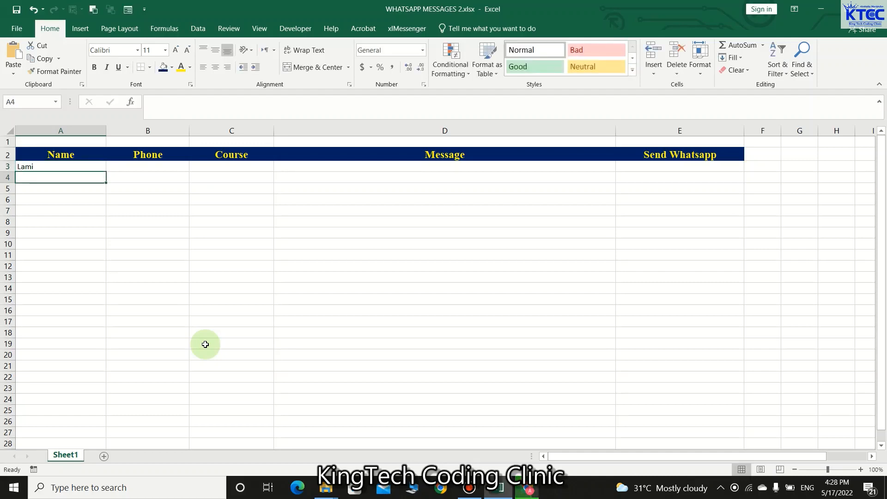
text(Nadia)
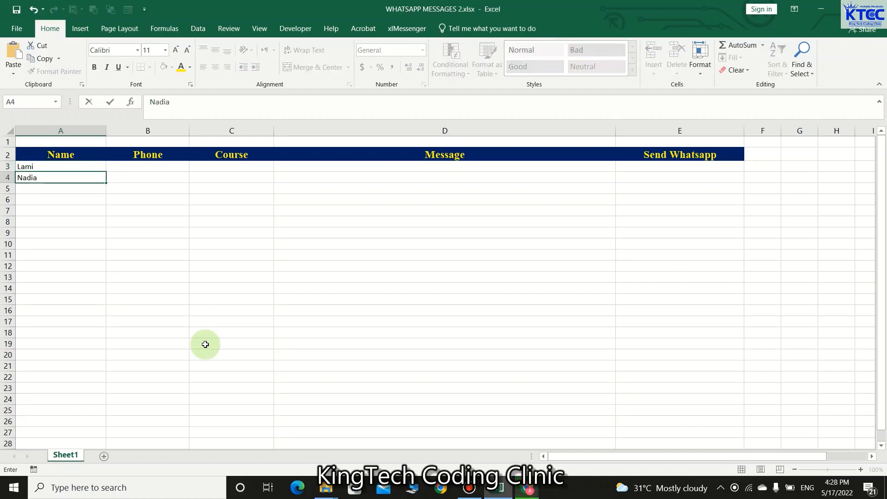
key(Return)
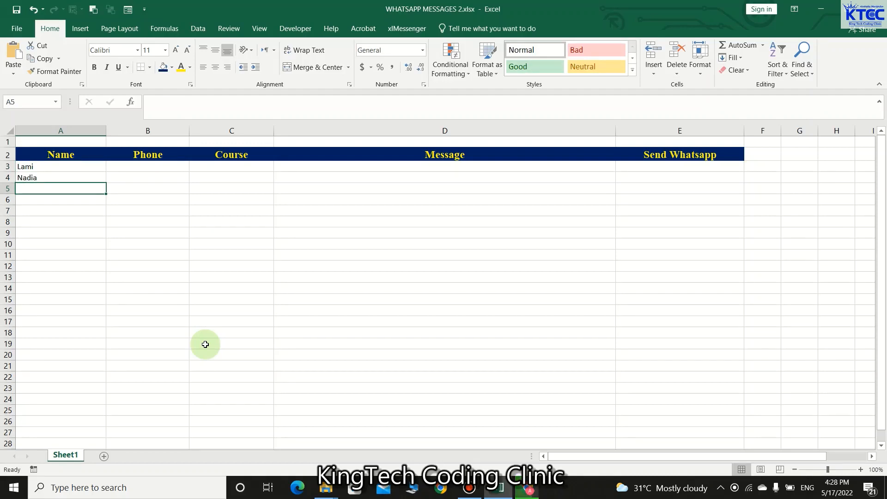
text(James)
key(Return)
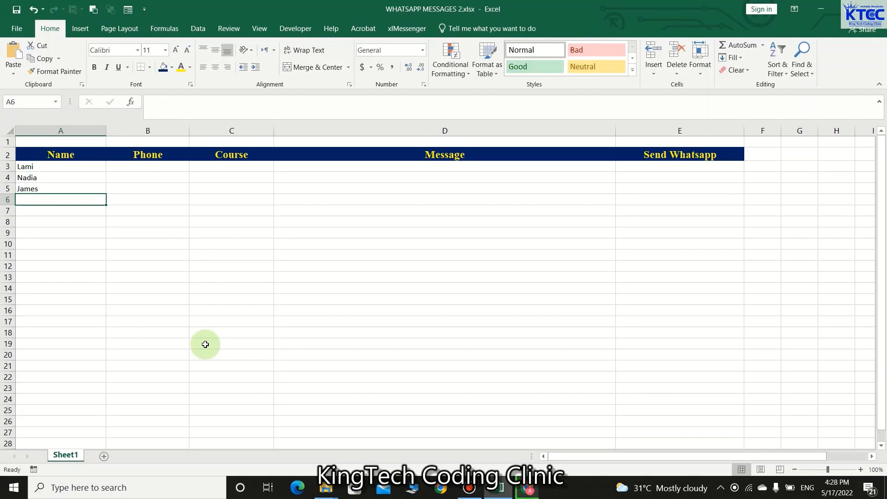
text(Raz)
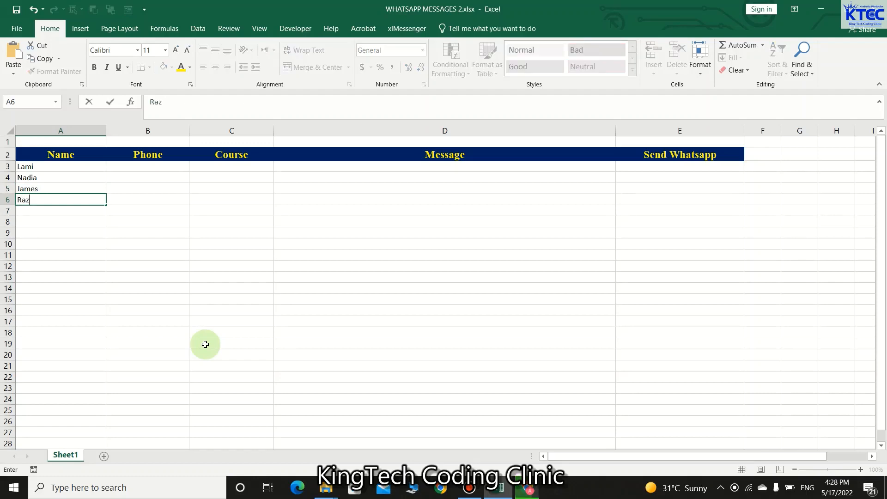
drag(182, 334, 180, 323)
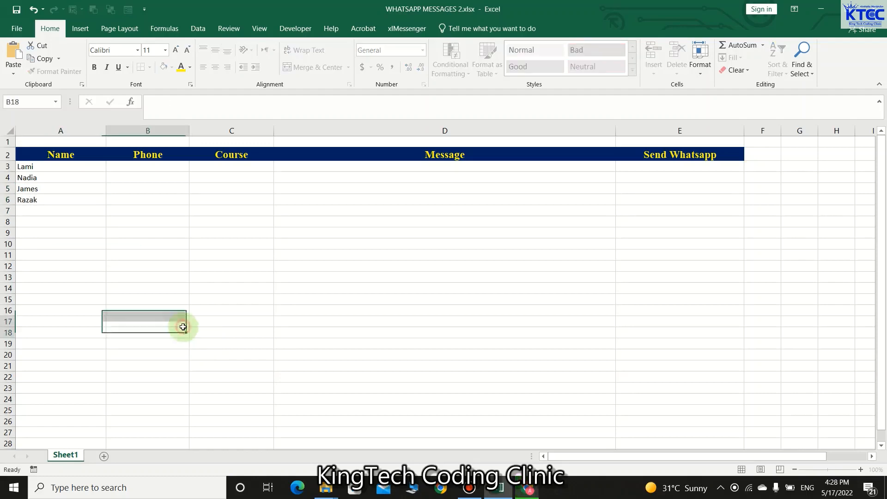
Step: Enter each contact's phone number in B3:B6 and select the four numbers
click(140, 165)
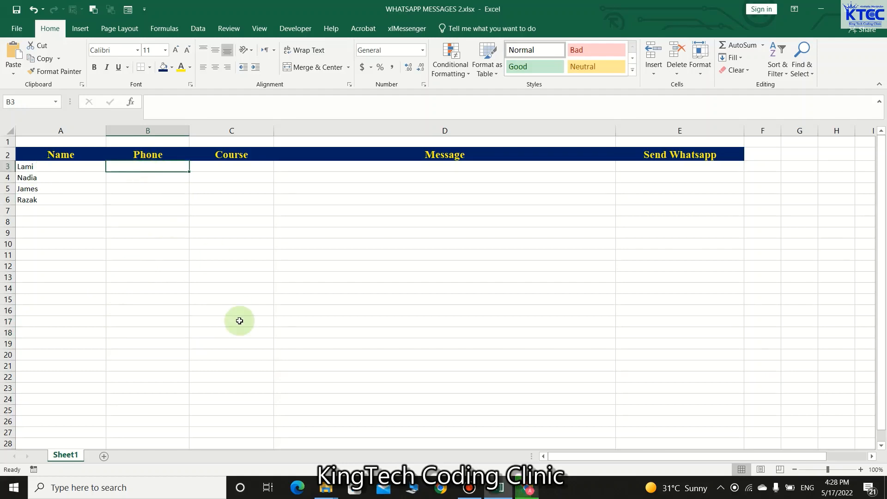
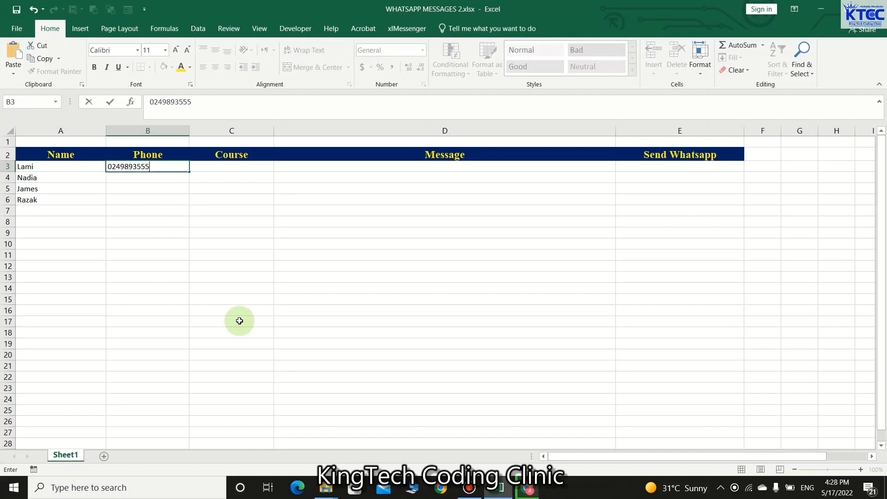
click(238, 287)
click(151, 179)
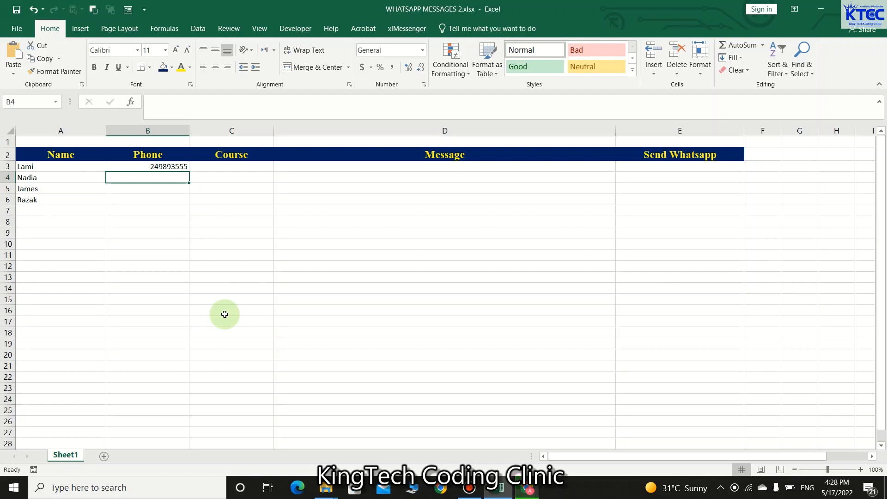
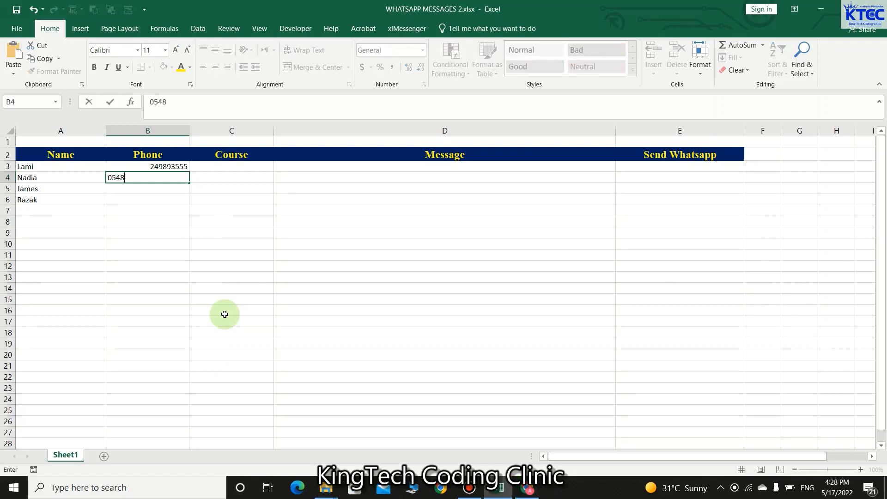
key(Return)
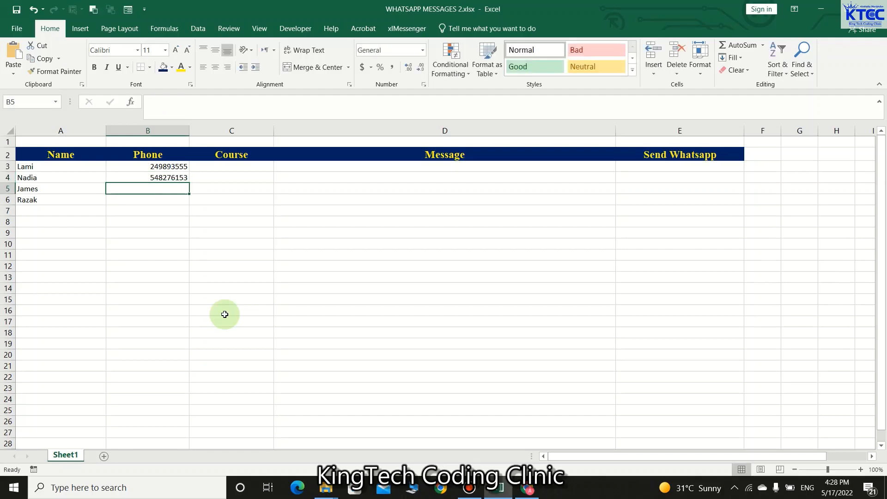
key(Return)
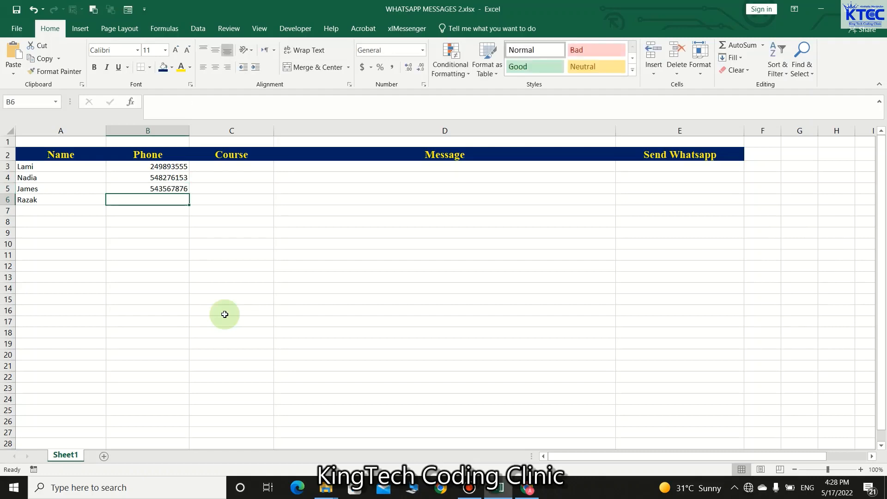
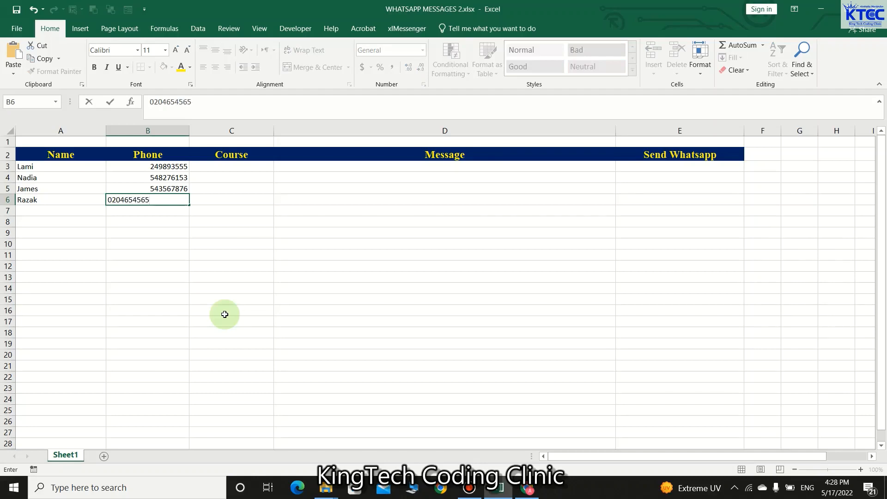
key(Return)
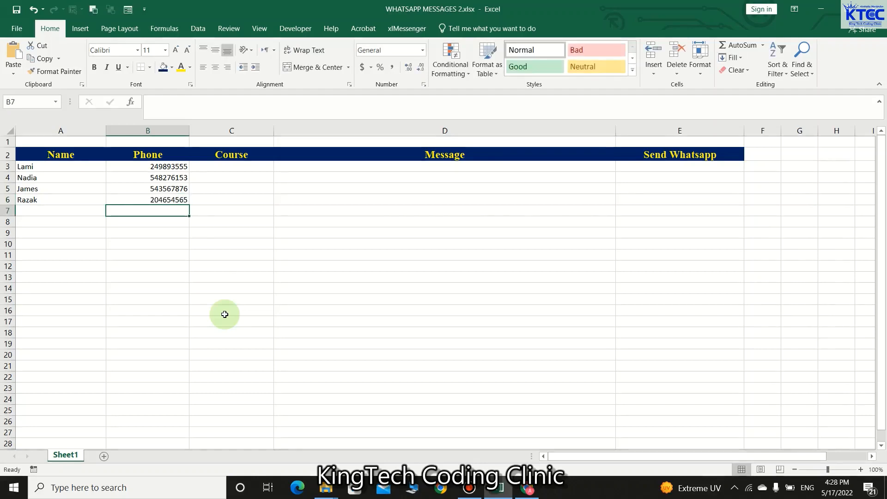
drag(164, 166, 166, 198)
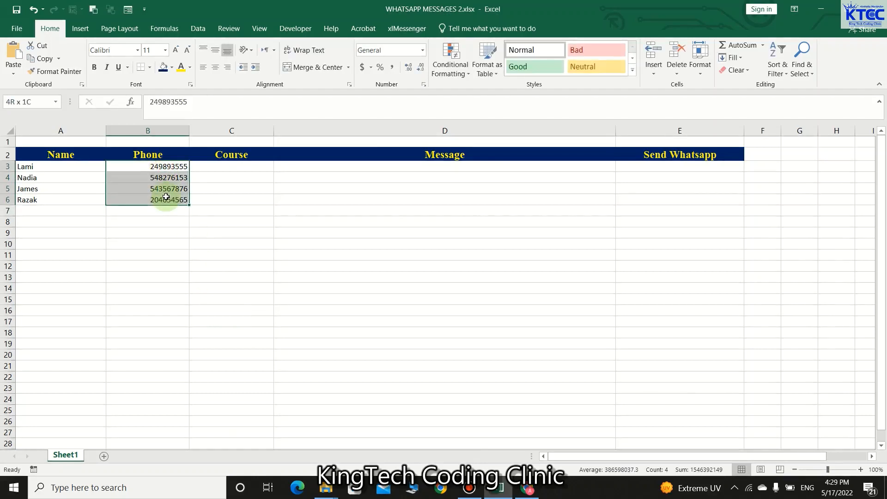
Step: Browse the Custom and Time number formats for the phone cells, then cancel
right_click(165, 185)
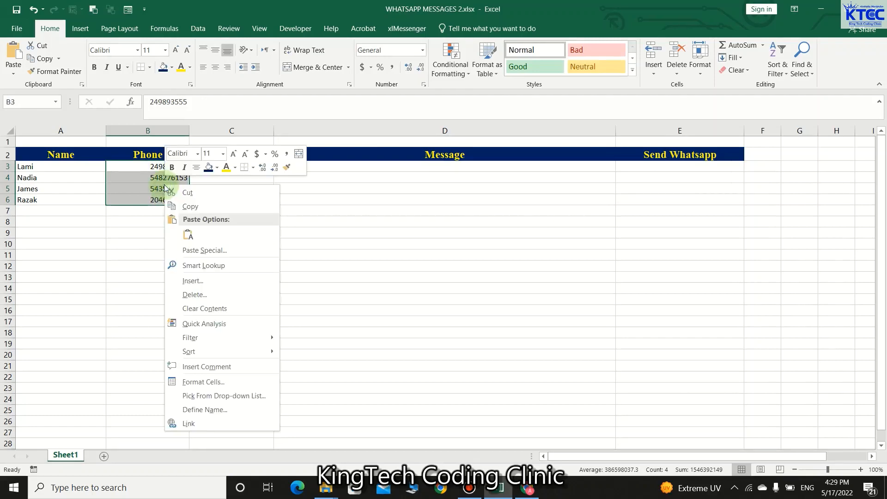
click(188, 381)
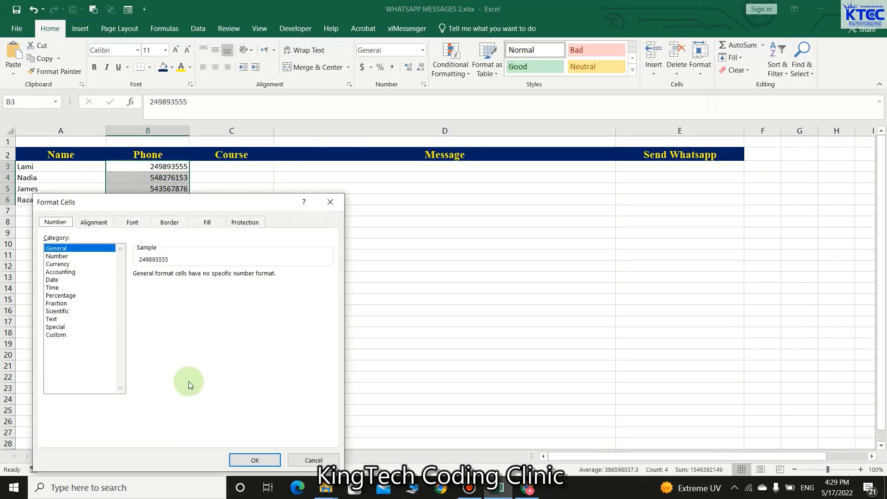
click(56, 335)
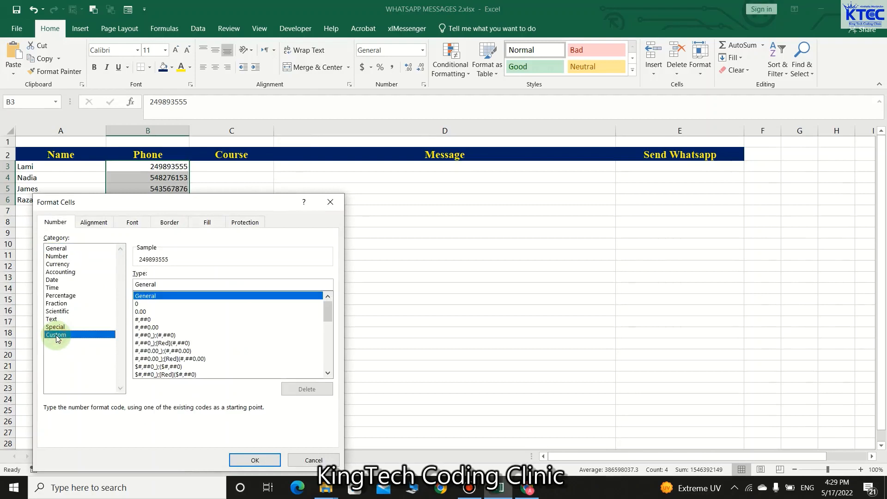
click(184, 284)
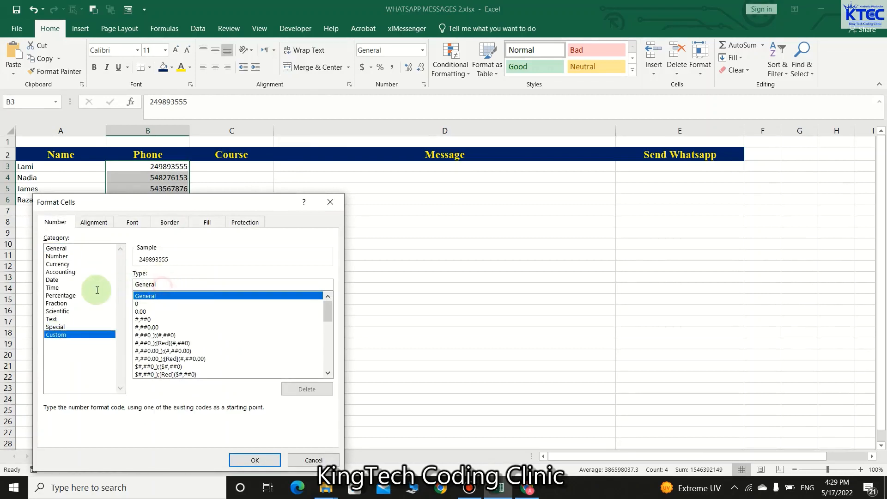
click(93, 288)
click(314, 460)
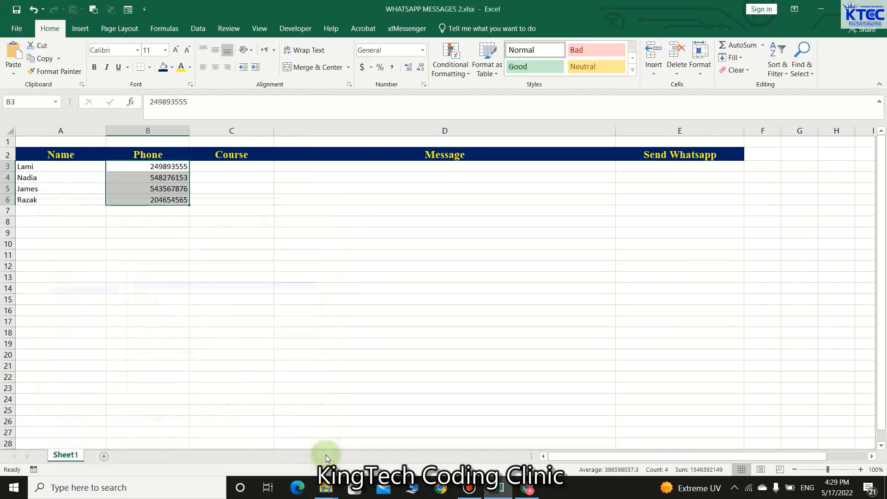
right_click(153, 184)
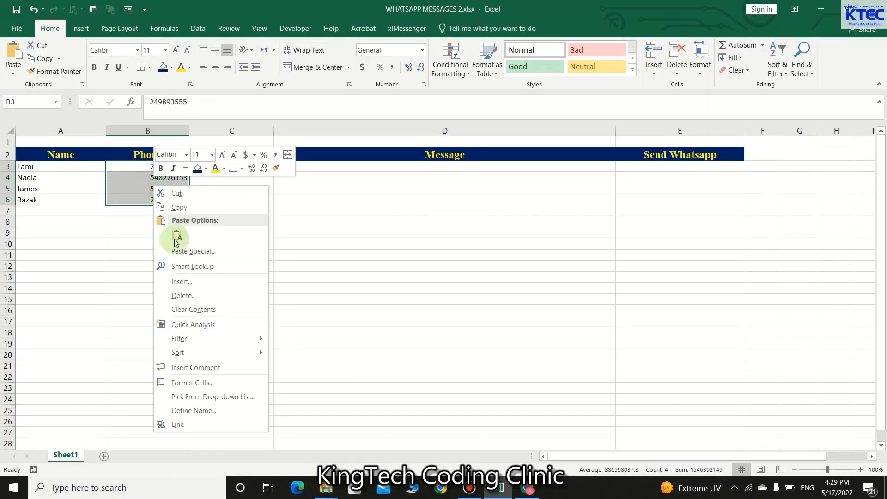
click(185, 384)
click(53, 334)
click(185, 286)
double_click(163, 287)
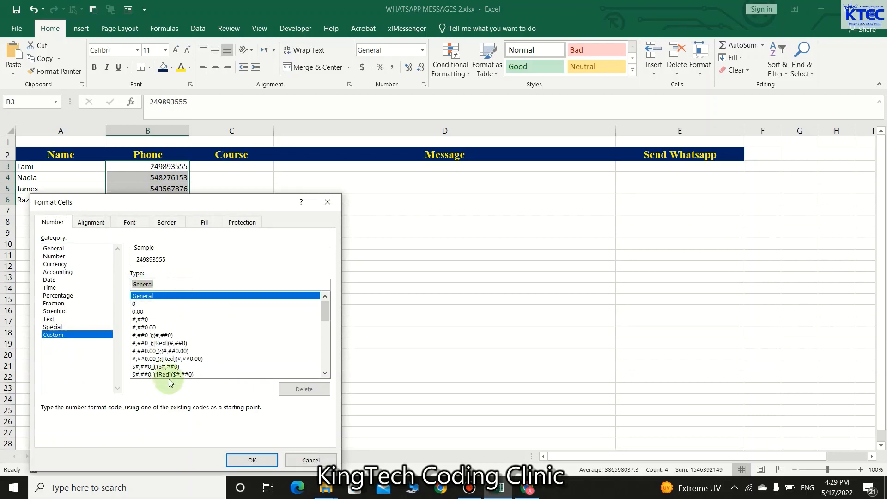
text(0000000)
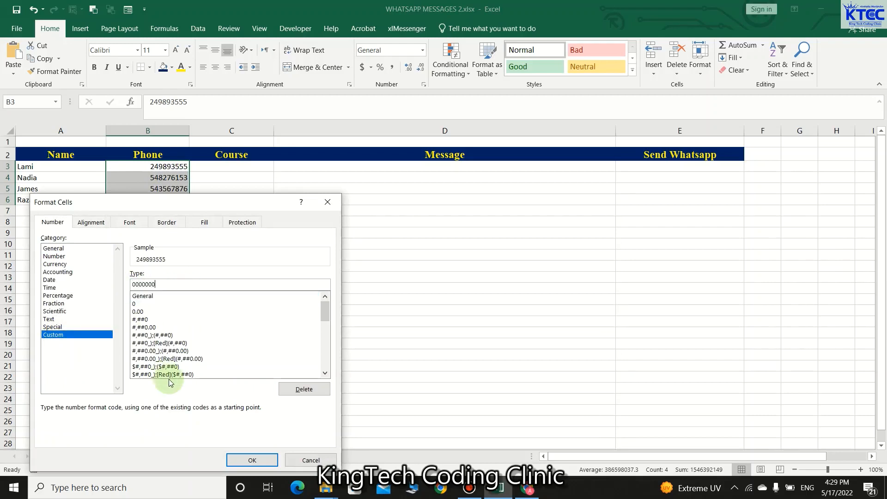
text(000)
click(261, 462)
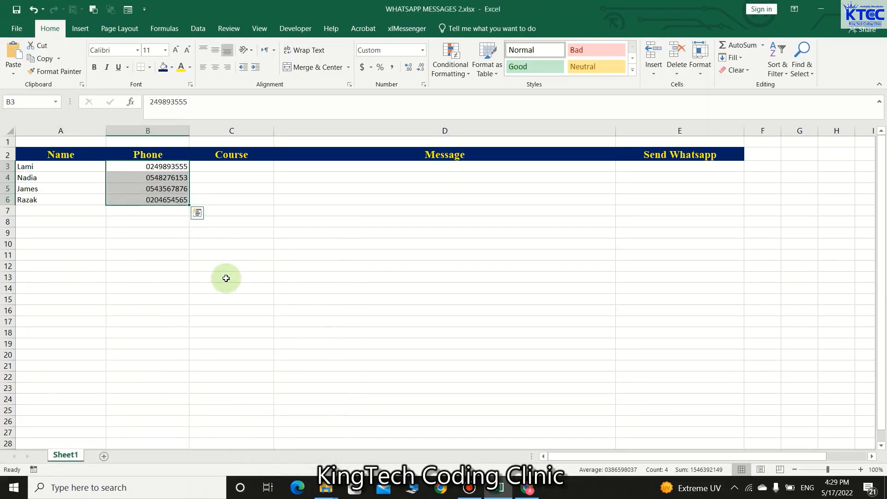
click(226, 278)
Step: Widen column C and enter Intro to Computing, Python Programming, C++ Programming, Java Programming in C3:C6
drag(273, 131, 327, 129)
click(275, 168)
text(In)
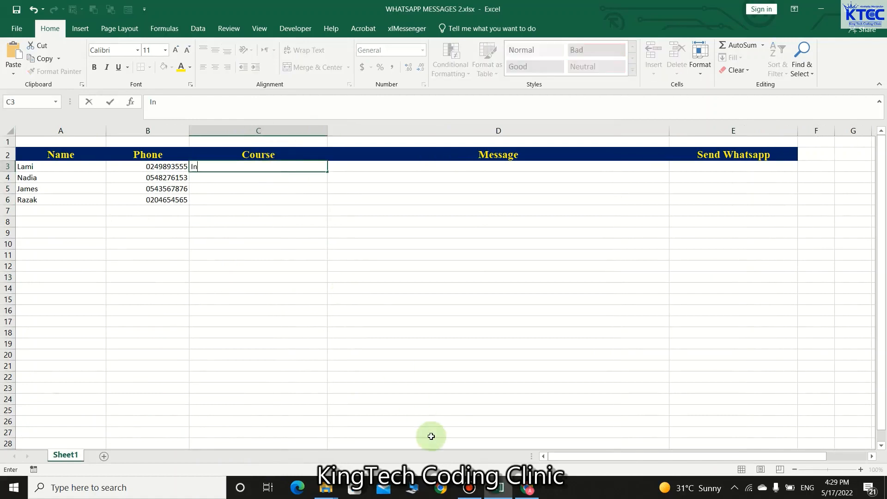
text(tro to Comp)
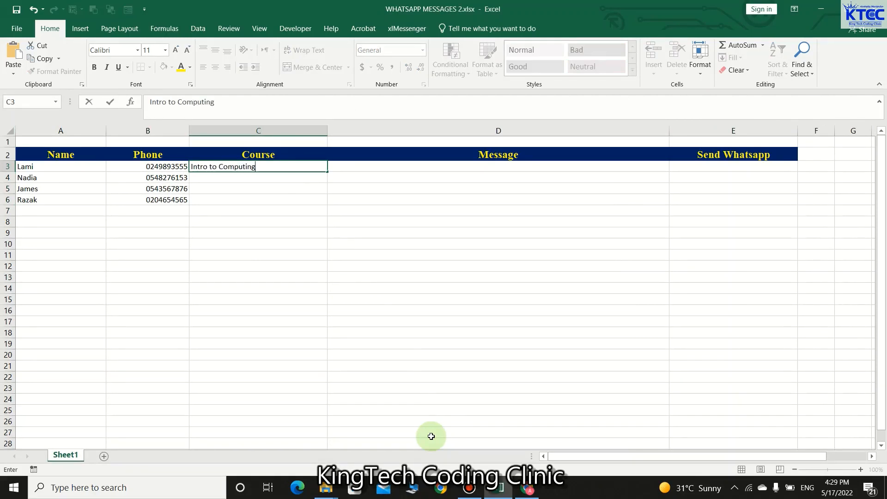
text(uting)
key(Return)
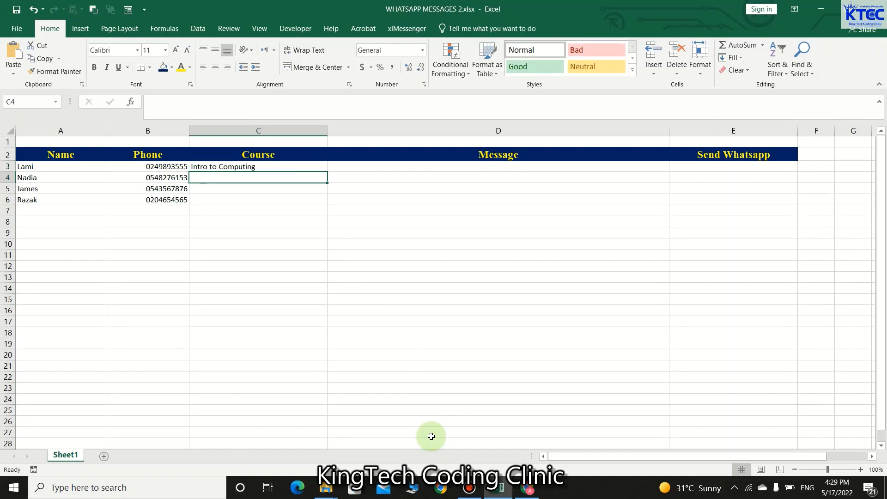
text(Python)
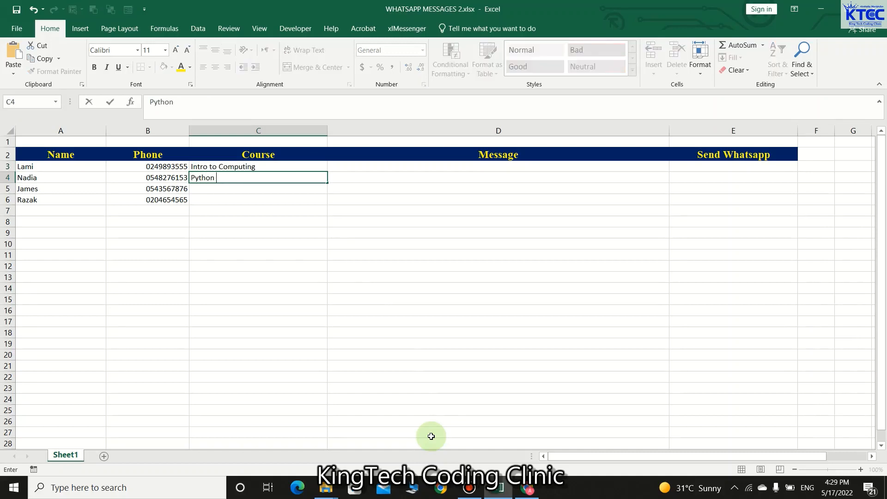
text( Programming)
key(Return)
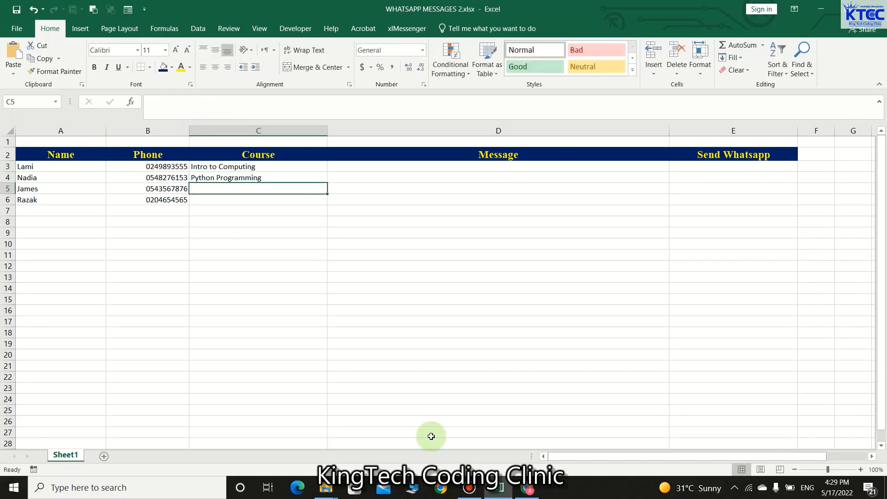
text(C)
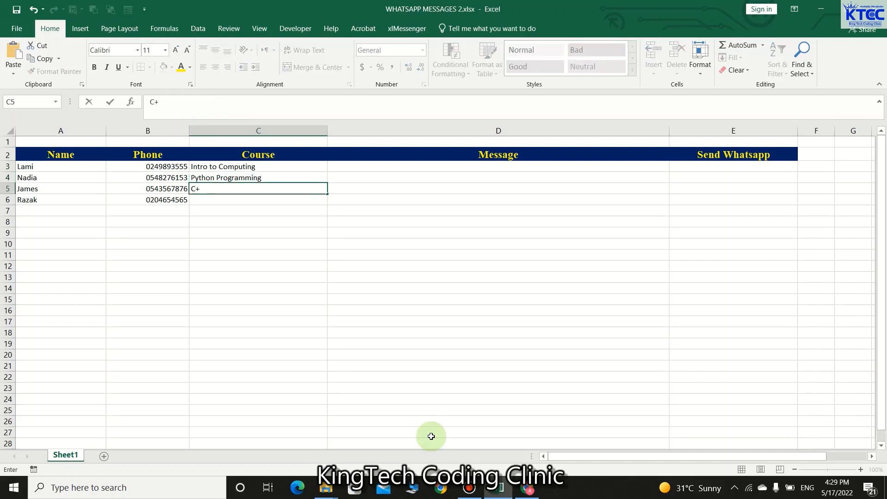
text(++ Programming)
key(Return)
text(Java)
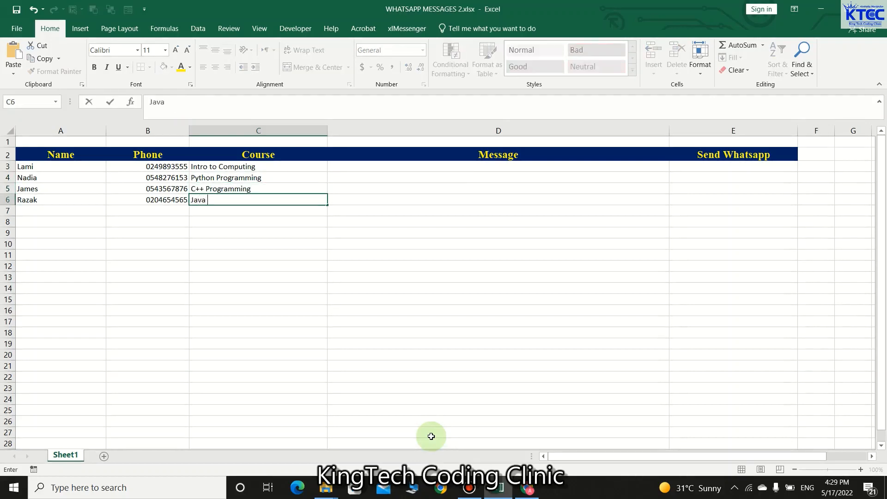
text( Programming)
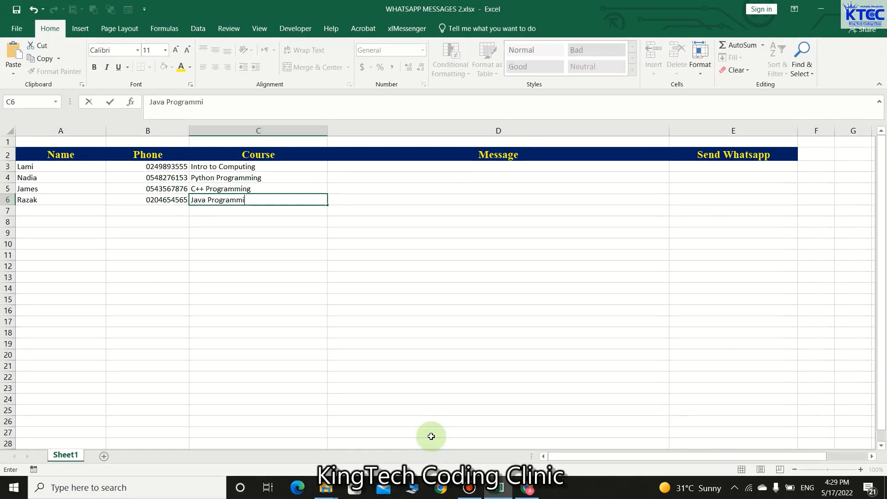
click(412, 276)
Step: Set the data rows A3:E14 to Times New Roman at size 12
click(409, 322)
drag(24, 167, 768, 289)
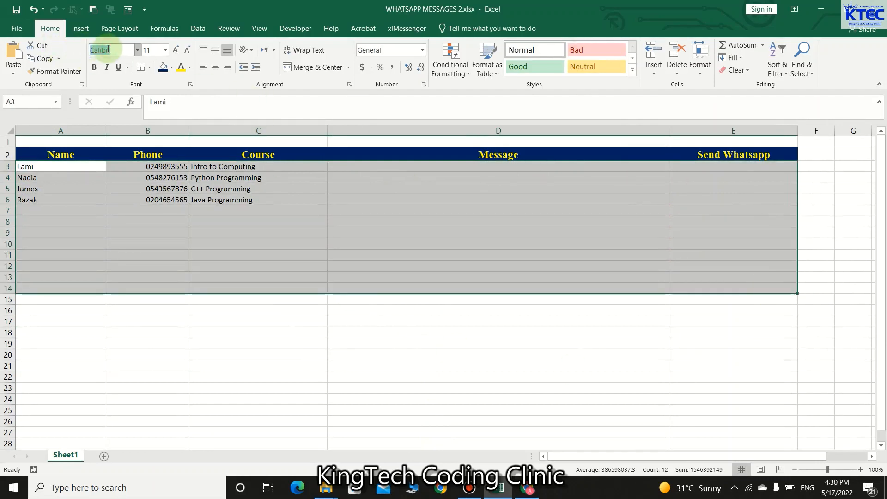
text(Times New Roman)
key(Return)
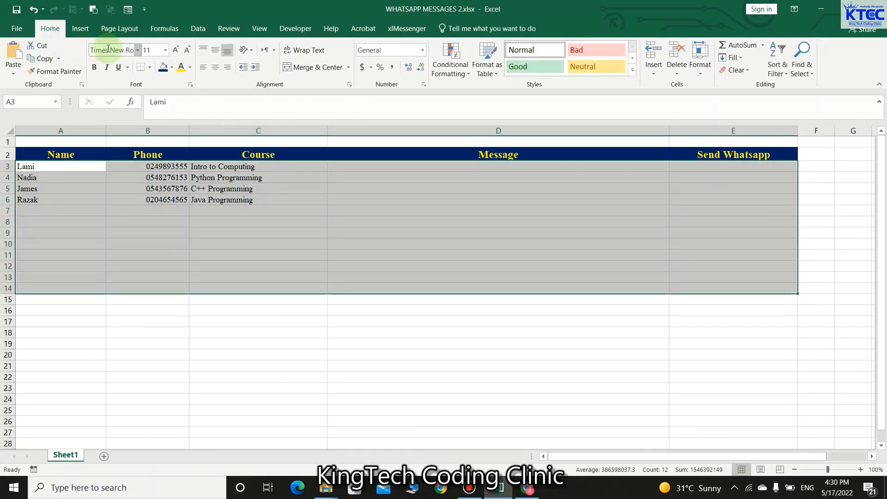
click(176, 50)
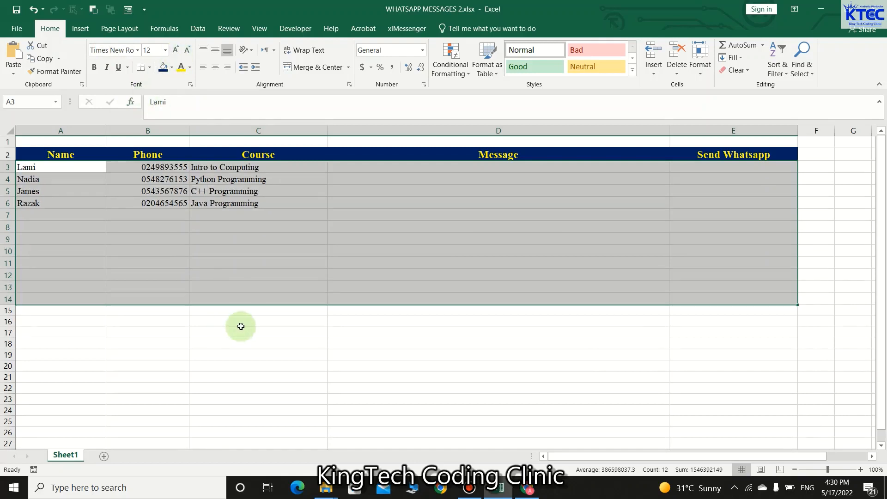
click(363, 321)
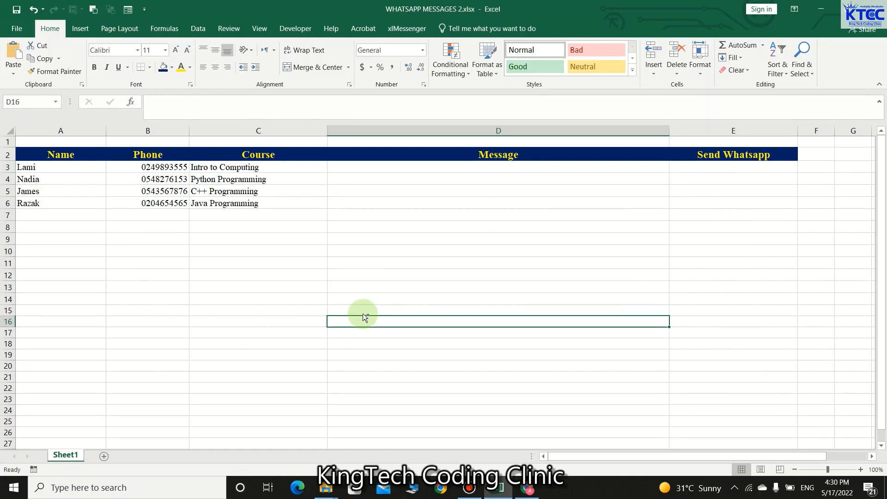
Step: Type the title BULK WHATSAPP MESSAGES APPLICATION in cell C1
click(279, 140)
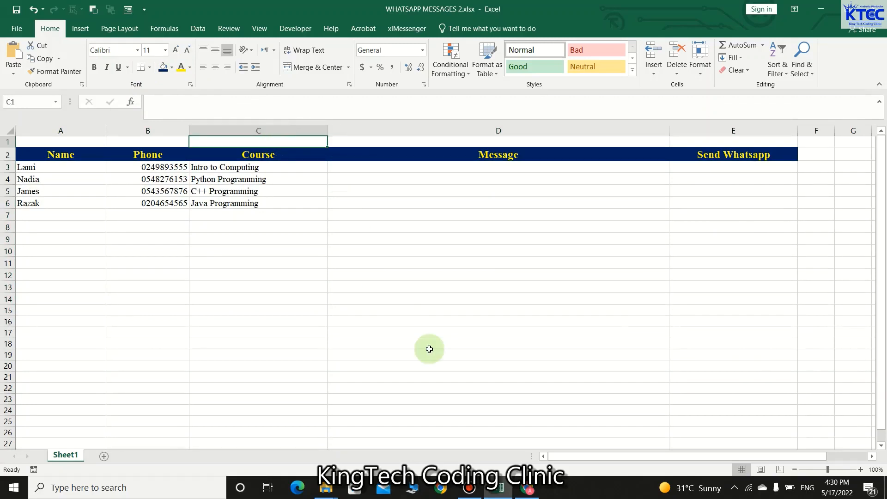
text(Bu)
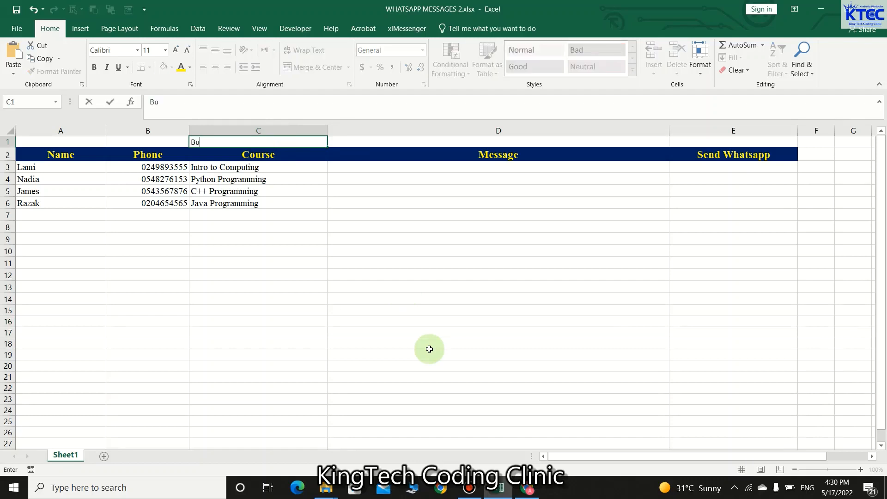
key(BackSpace)
text(ULK WHATSA)
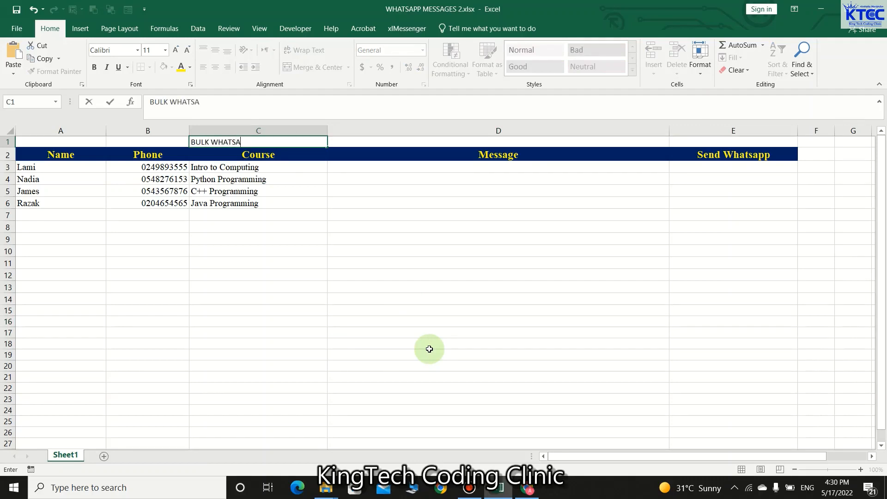
text(PP MESSAGES APPLICATION)
click(429, 349)
Step: Merge and centre A1:E1 and set the title font to Times New Roman
drag(40, 142, 733, 138)
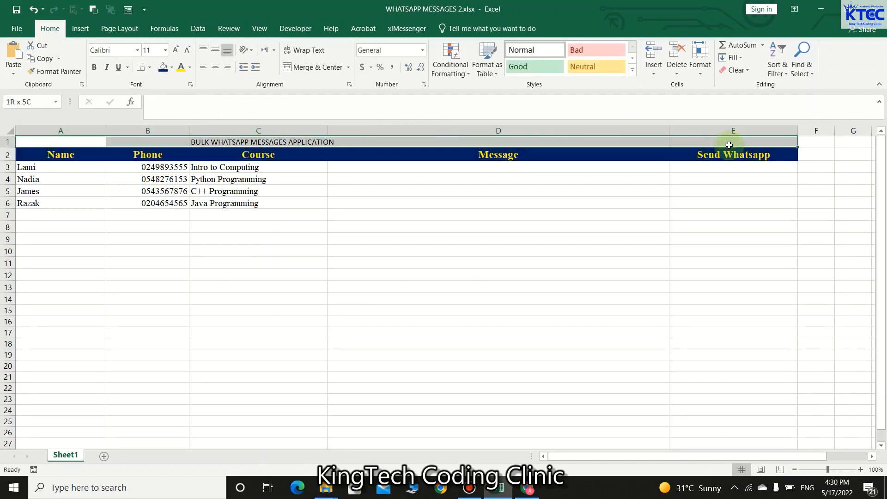
click(301, 66)
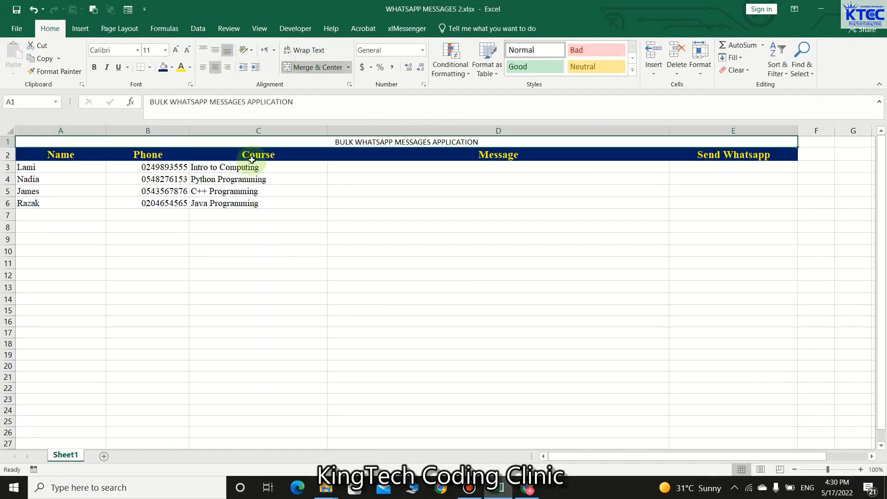
click(117, 52)
text(Times New Ro)
key(Return)
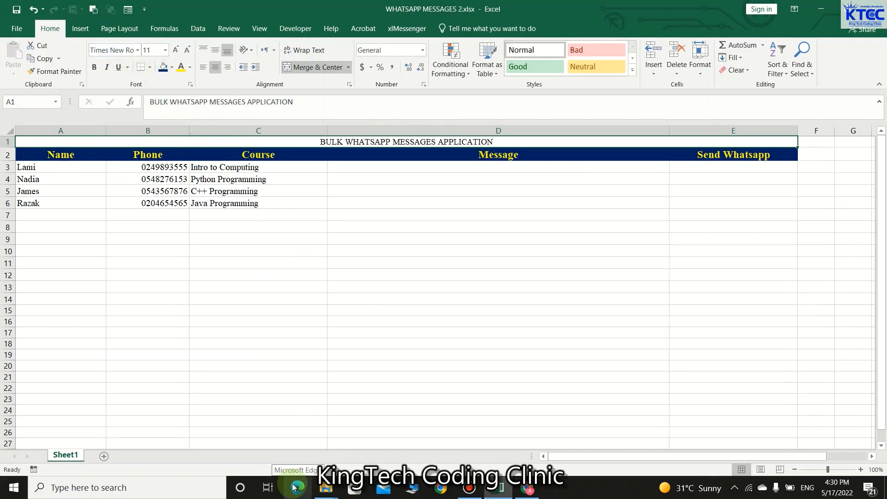
Step: Make the title size 26 white text on purple, and widen Message column D
click(179, 49)
click(179, 50)
click(179, 50)
click(180, 50)
click(179, 50)
click(179, 49)
click(179, 50)
click(179, 50)
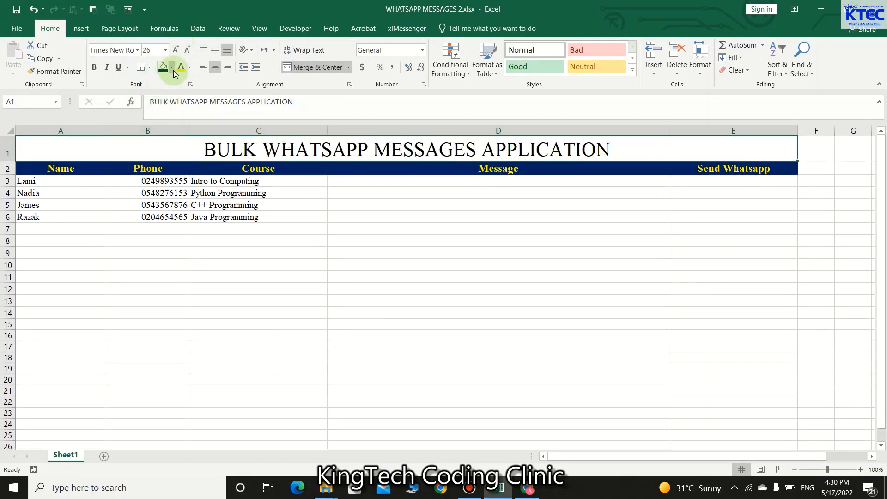
click(172, 68)
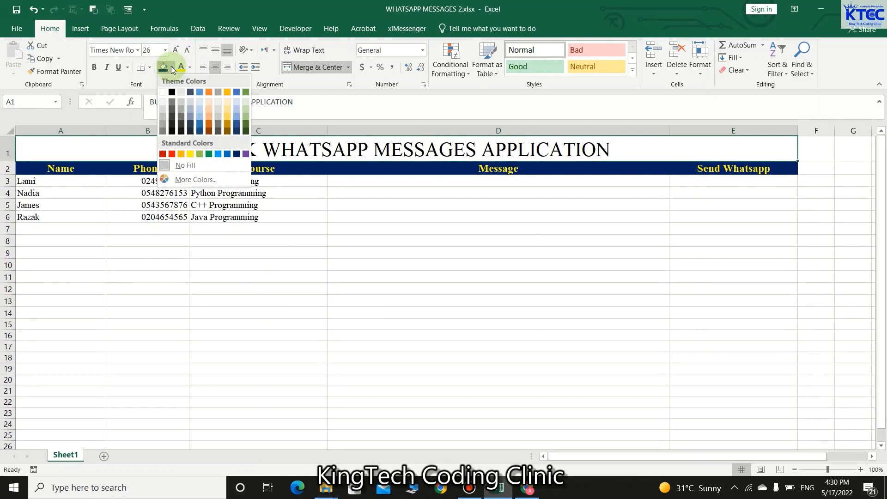
click(245, 154)
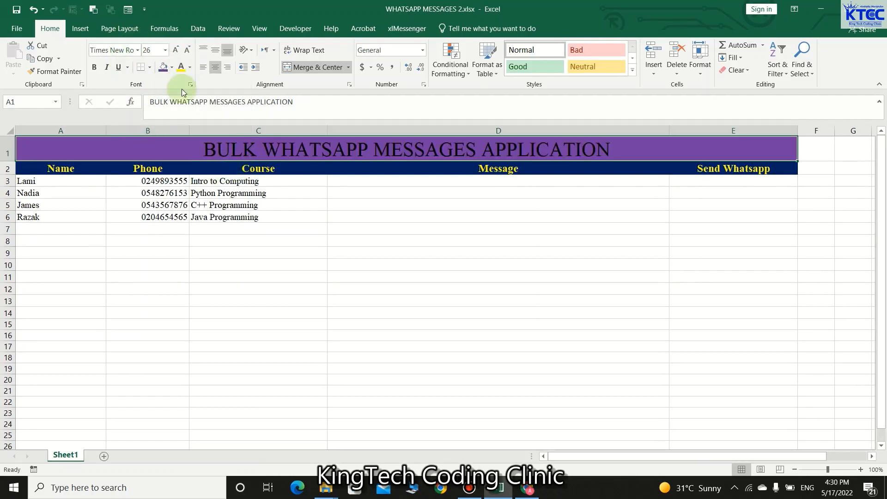
click(189, 67)
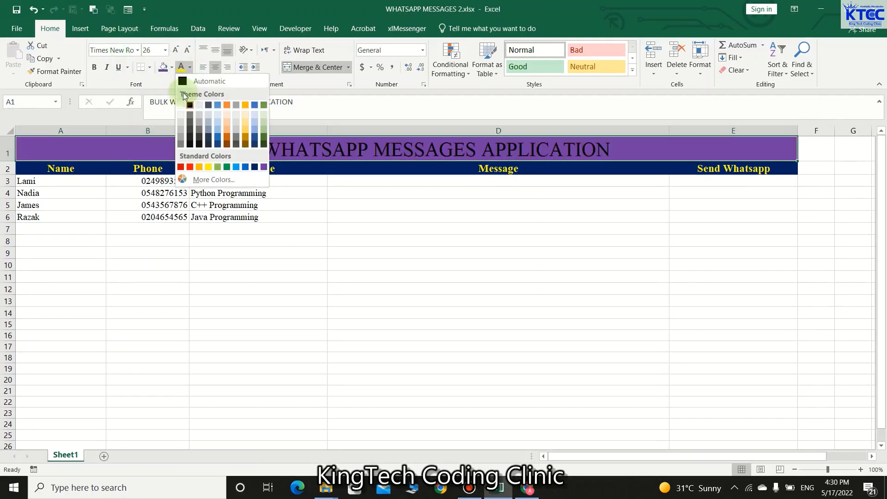
click(181, 105)
click(376, 302)
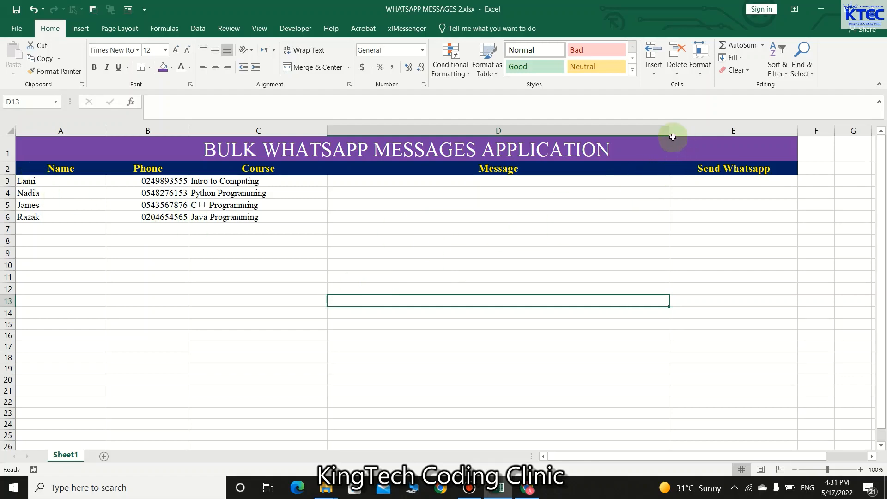
drag(669, 129, 678, 129)
click(435, 182)
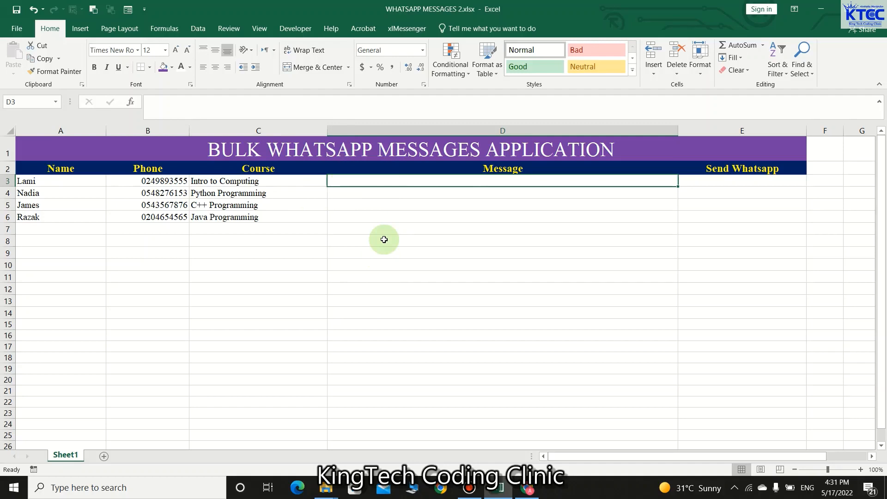
text(=)
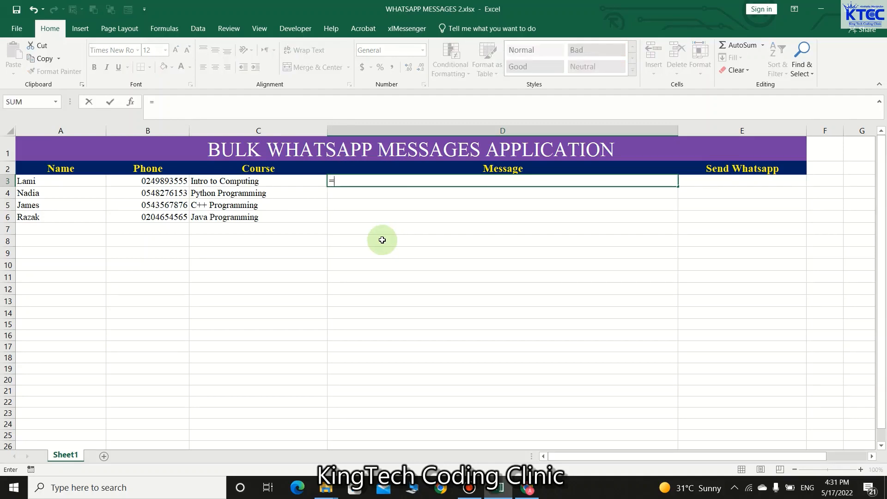
text(Dear)
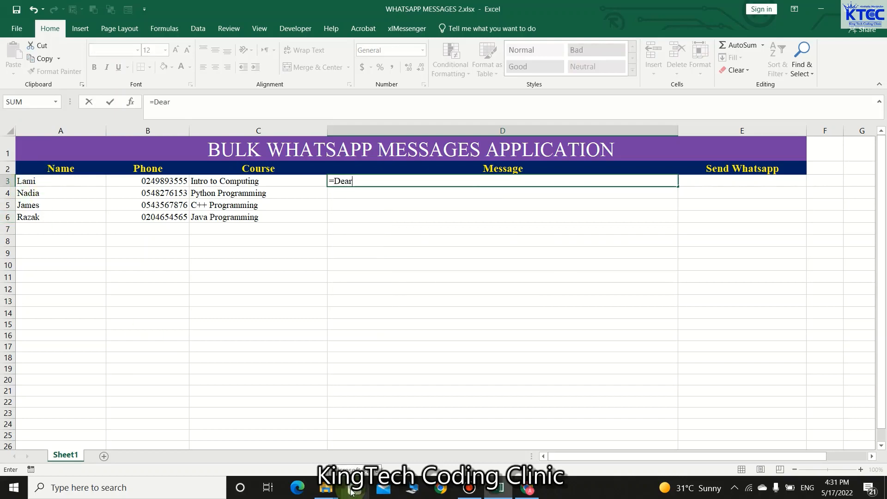
text( "&)
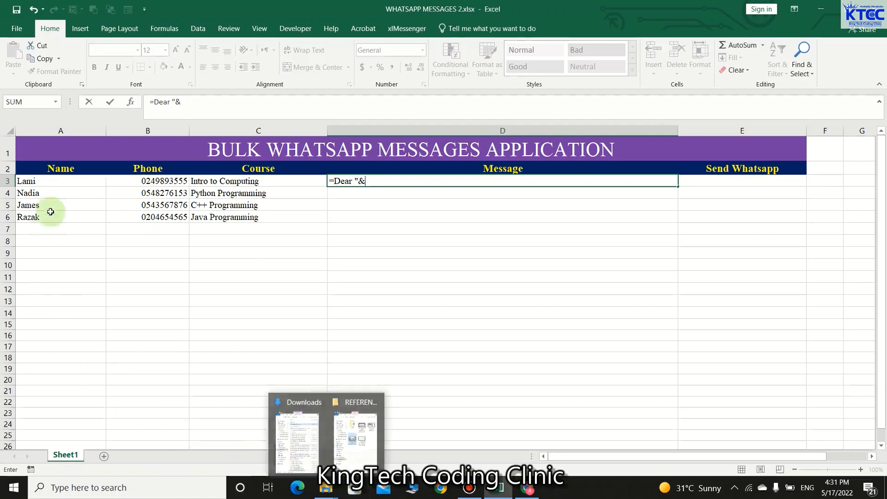
click(63, 180)
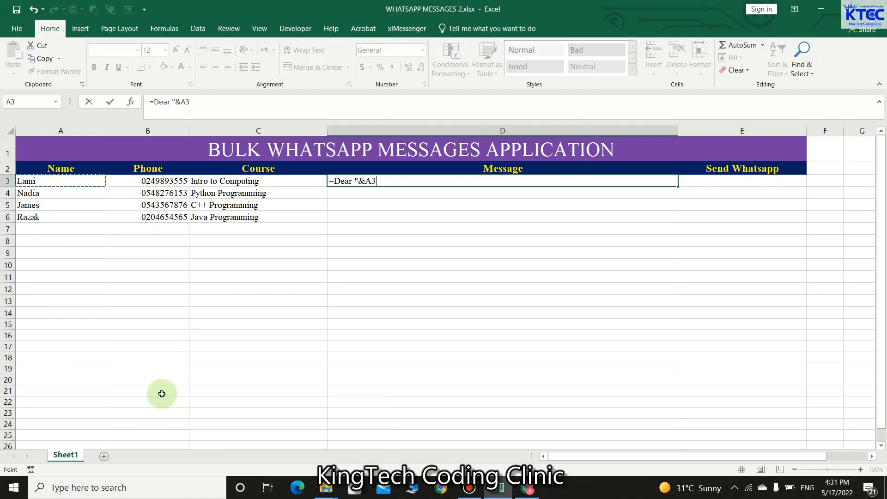
key(Return)
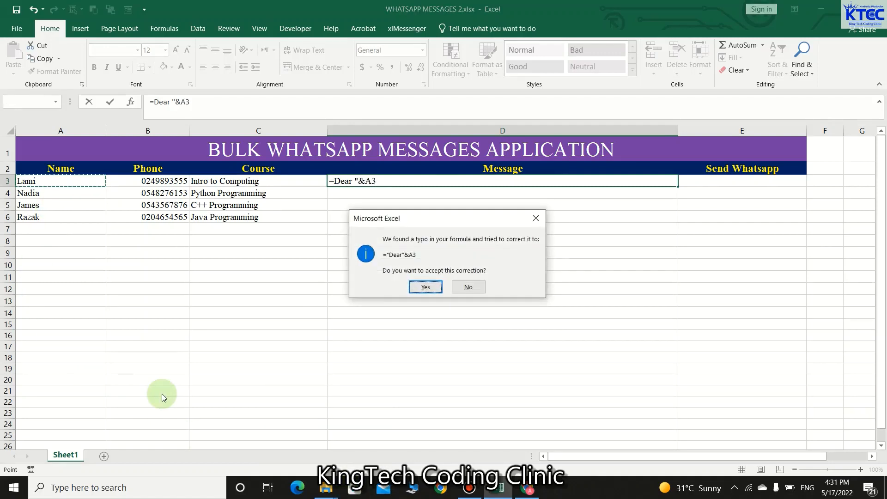
click(425, 287)
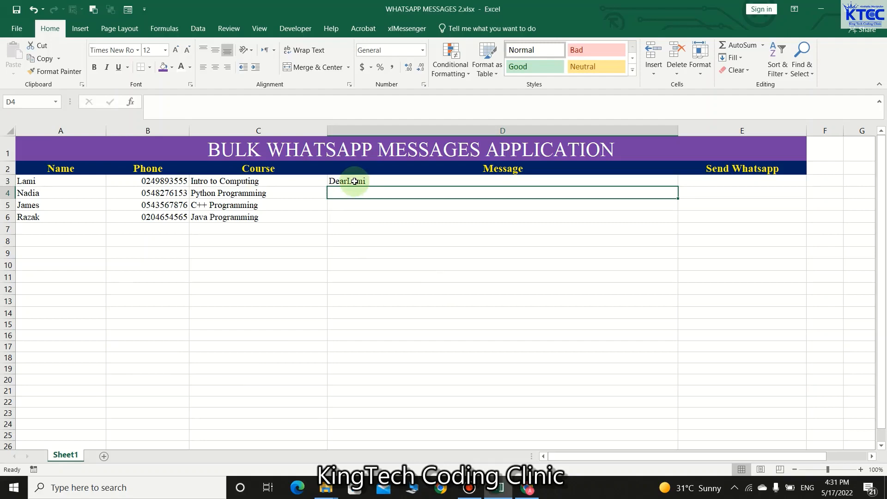
click(354, 181)
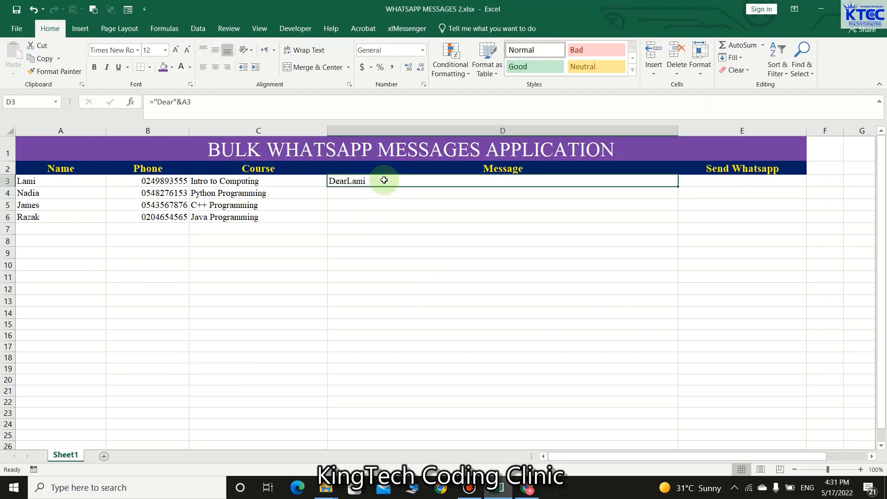
key(Delete)
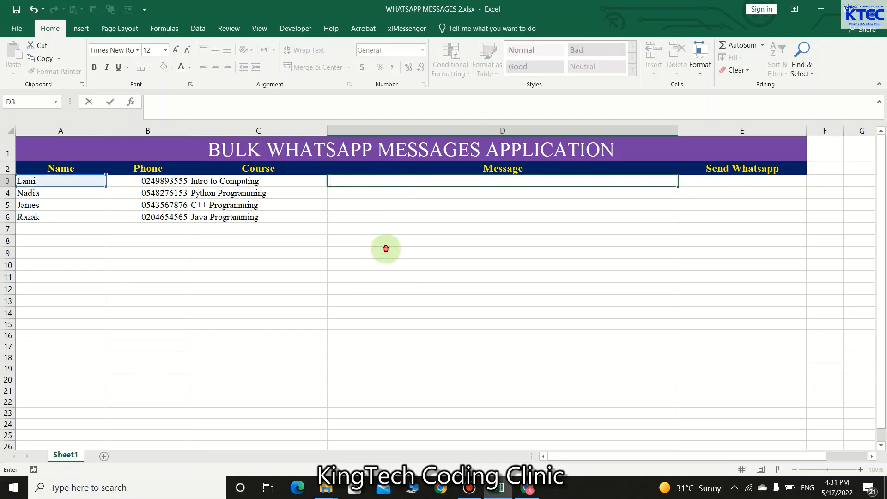
click(385, 252)
Step: Enter the formula ="Dear "&A3 in D3, accepting Excel's suggested correction
click(353, 182)
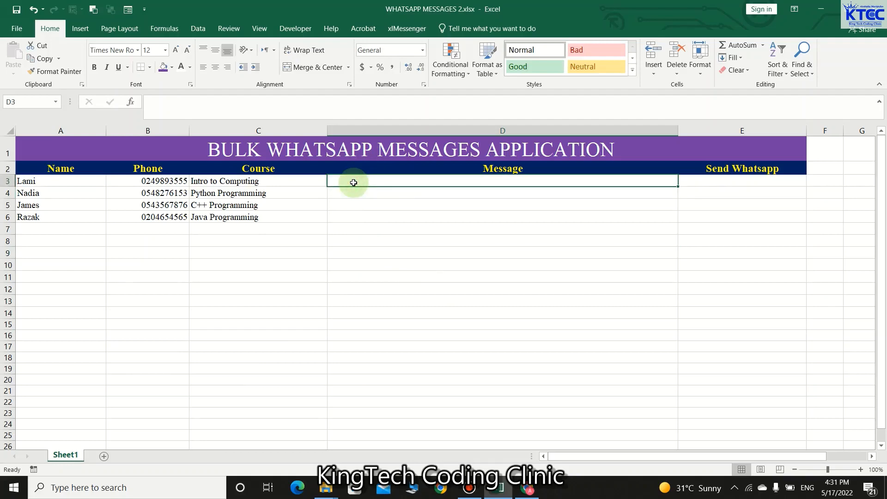
text(=Dear)
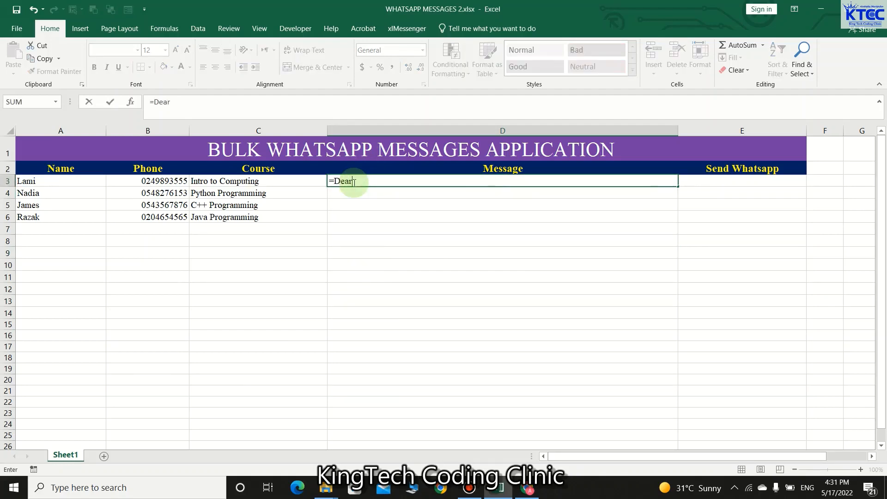
key(BackSpace)
key(BackSpace)
key(BackSpace)
key(BackSpace)
text("Dear)
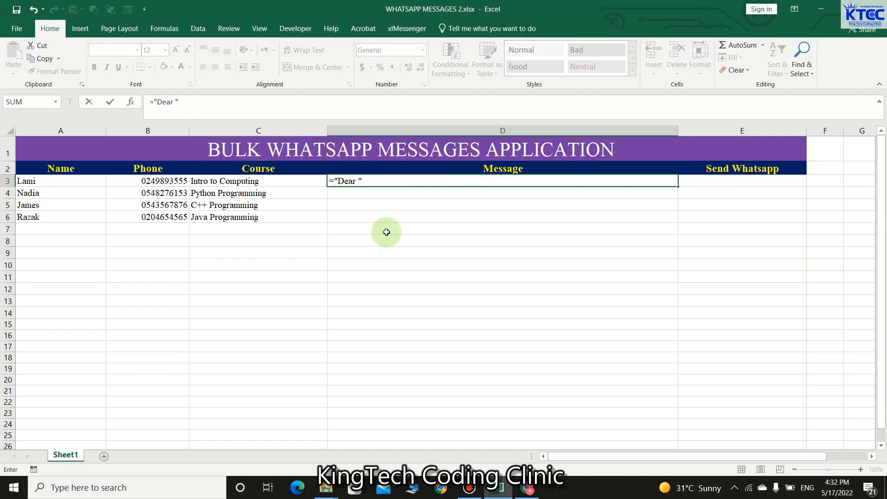
text(&)
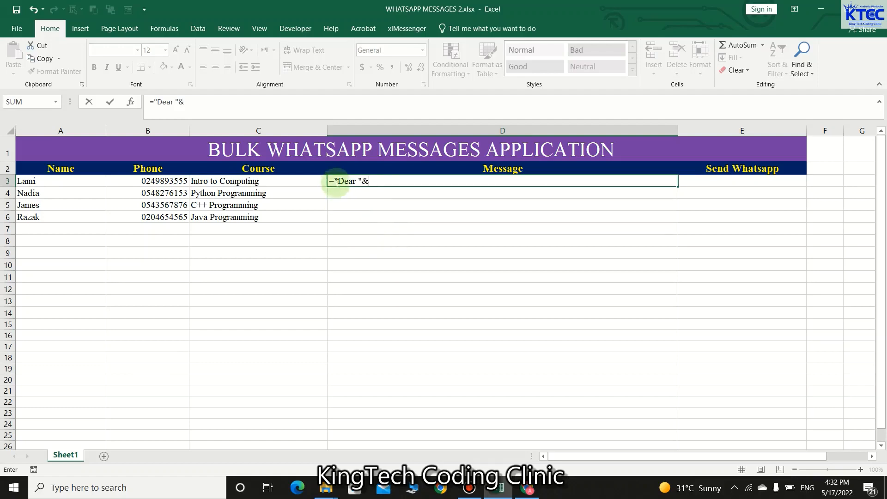
click(356, 182)
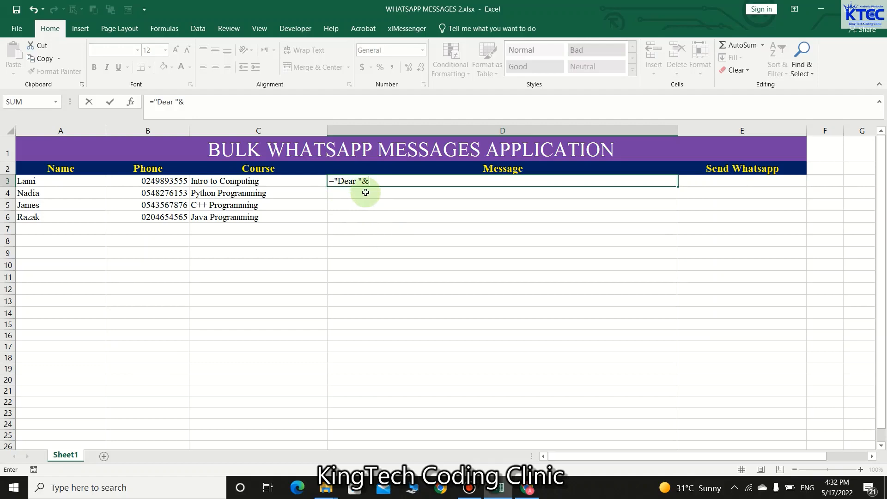
click(50, 183)
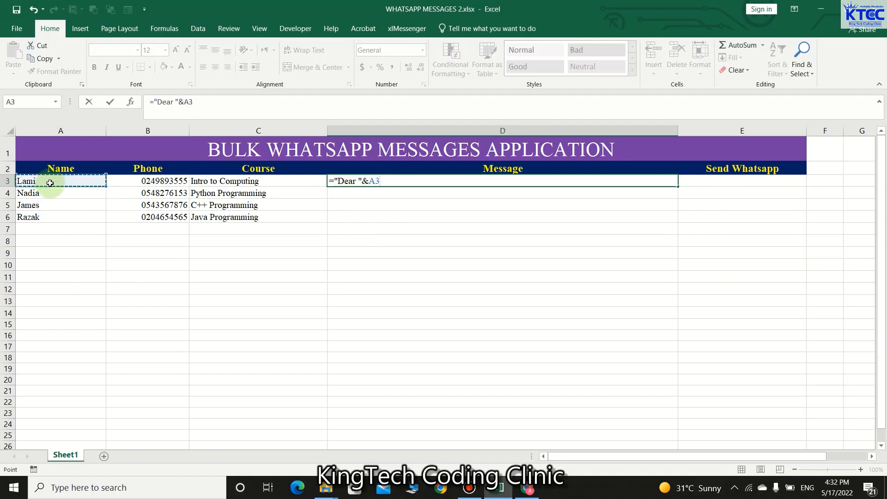
text(&)
key(Return)
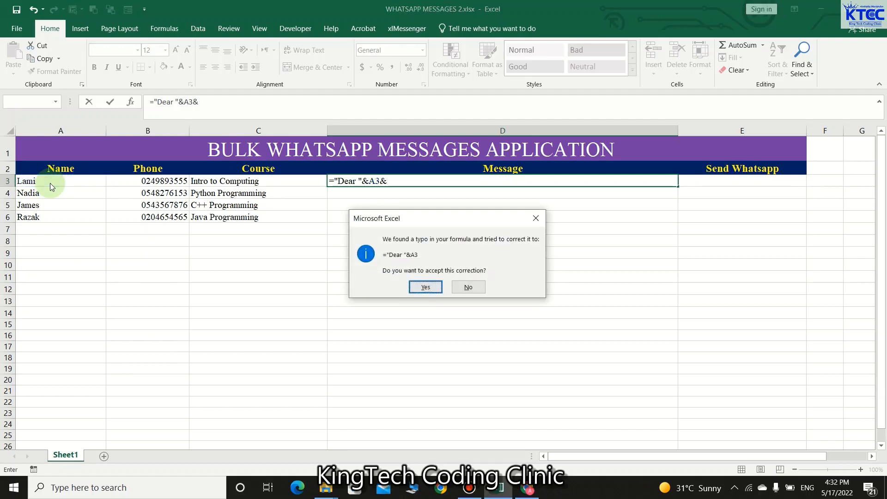
click(427, 287)
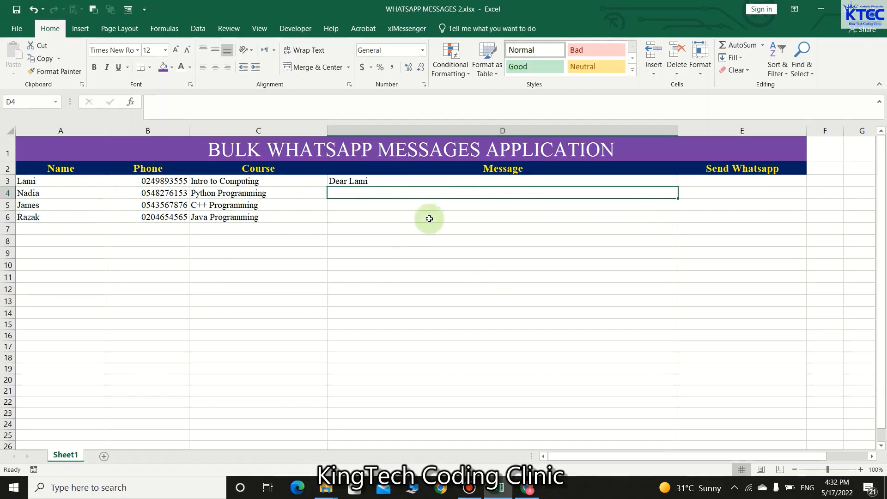
Step: Append &CHAR(10)&CHAR(10)&" to D3's formula for two line breaks after the name
double_click(406, 180)
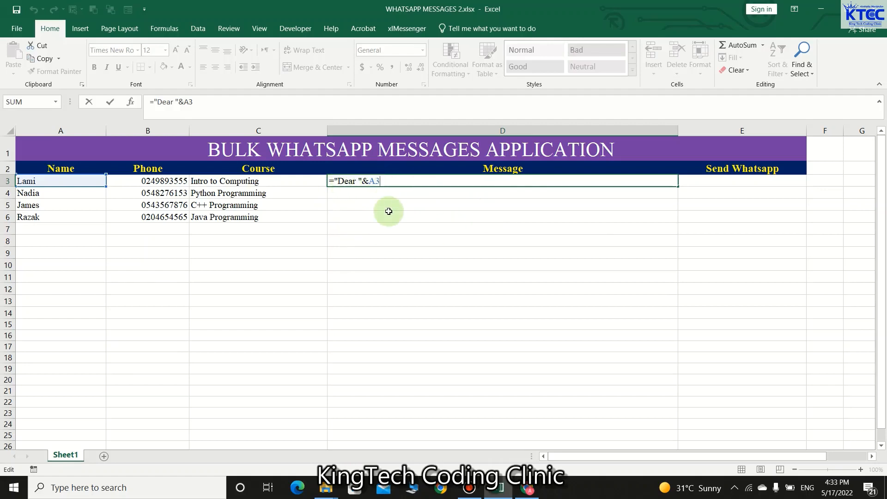
text(&)
text(cha)
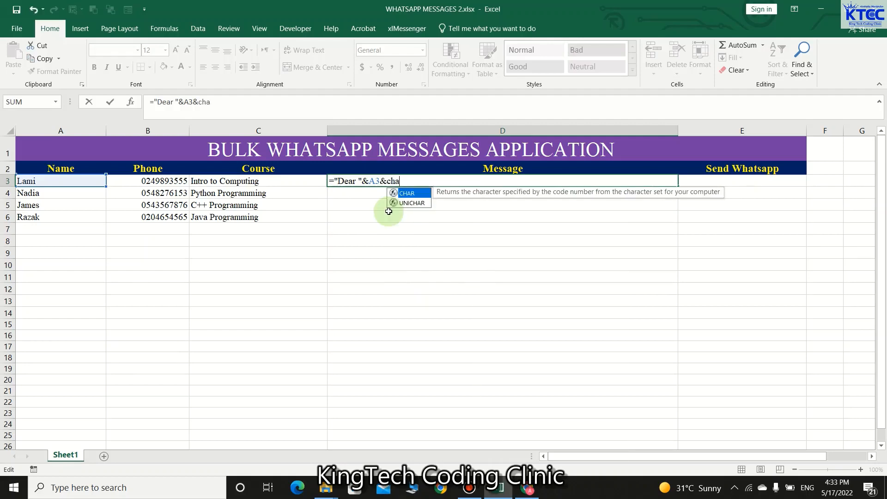
text(r()
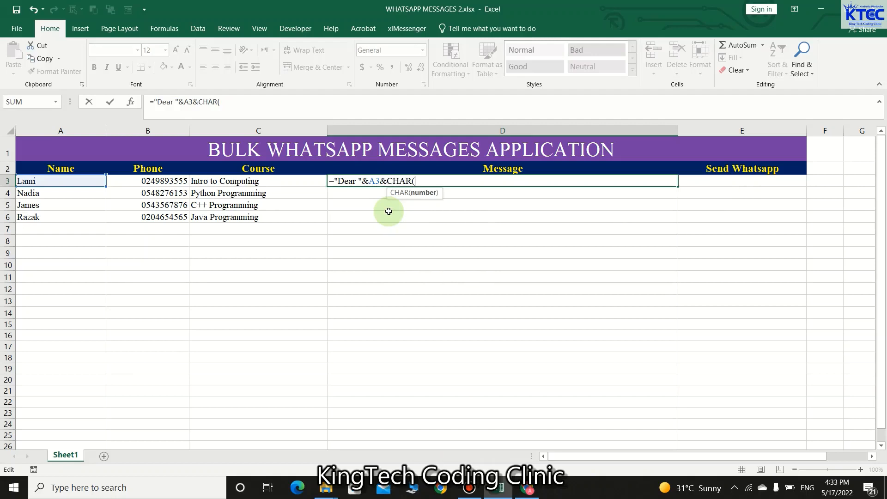
text(10))
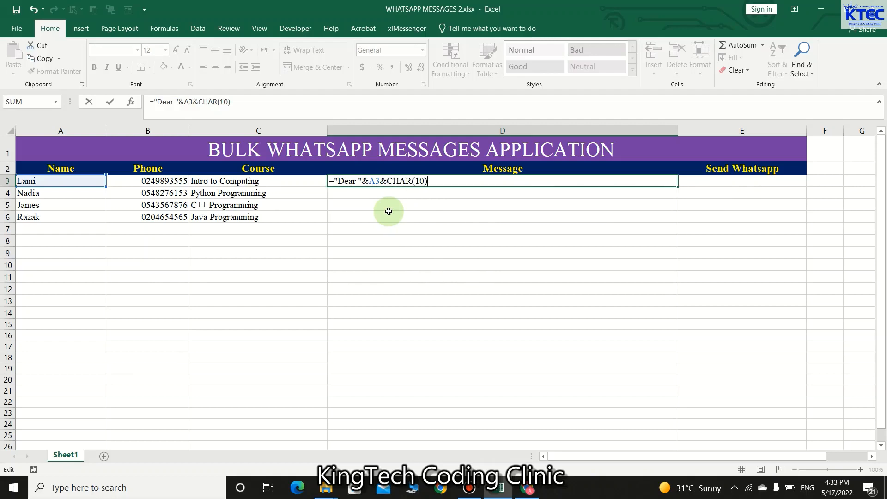
text(&char)
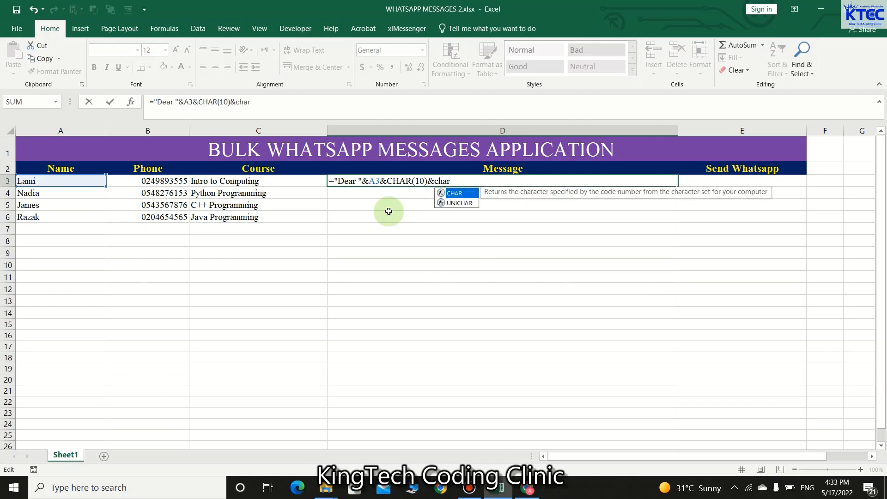
key(Tab)
text(10)
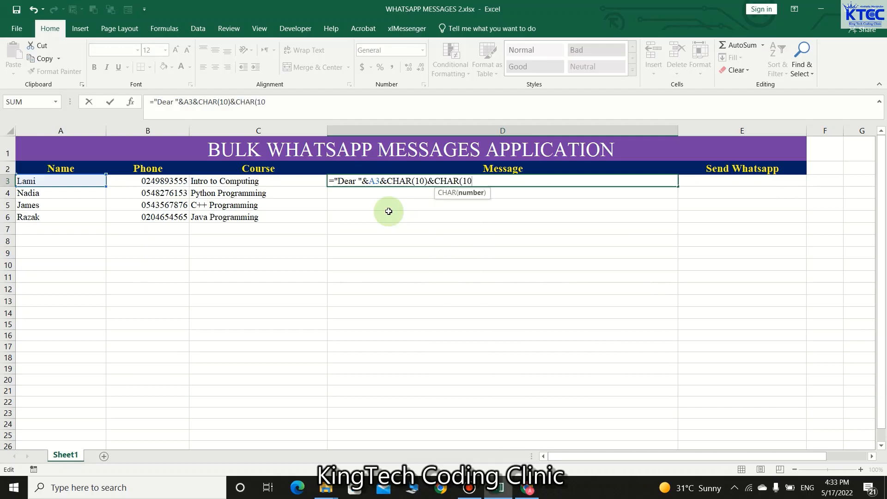
text())
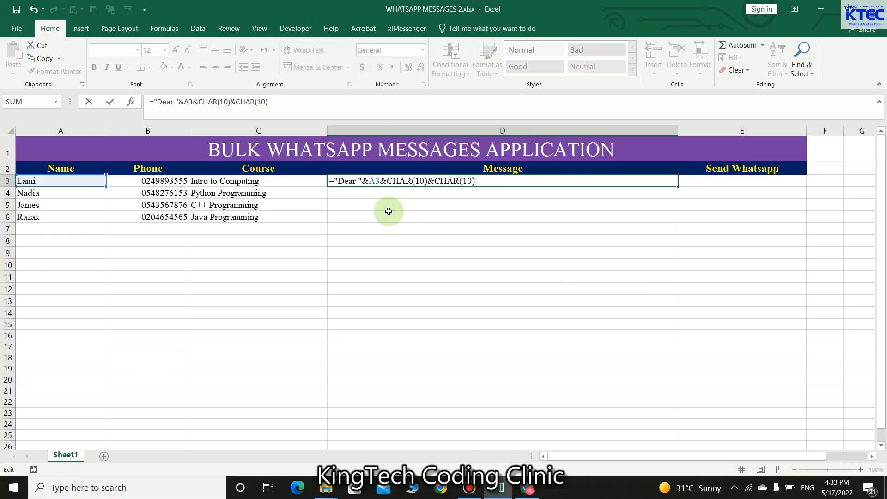
text(&")
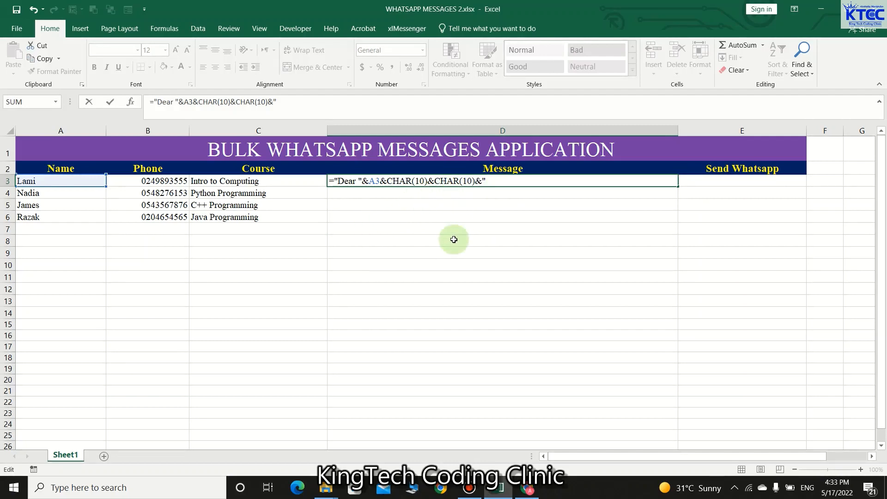
Step: Extend D3's formula with 'Thank you for registering for the course', C3's course name, and ' with KingTech Coding Clinic'
text(Thank you for registering )
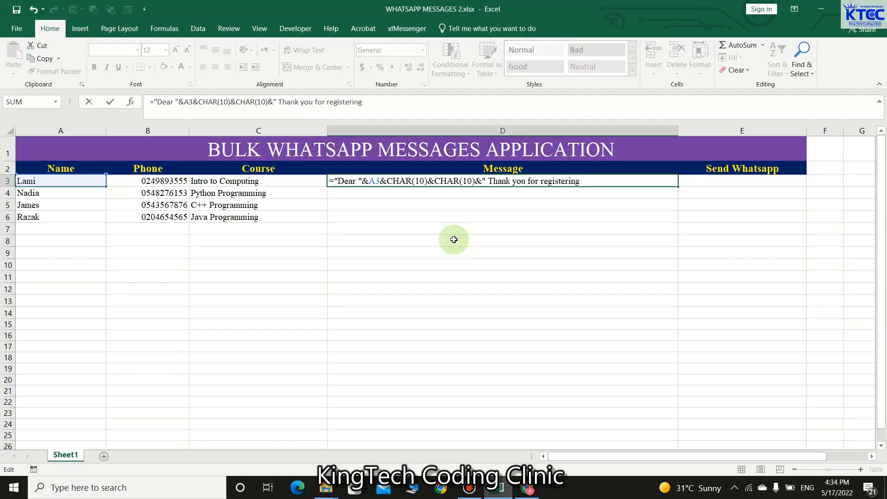
text(for the course)
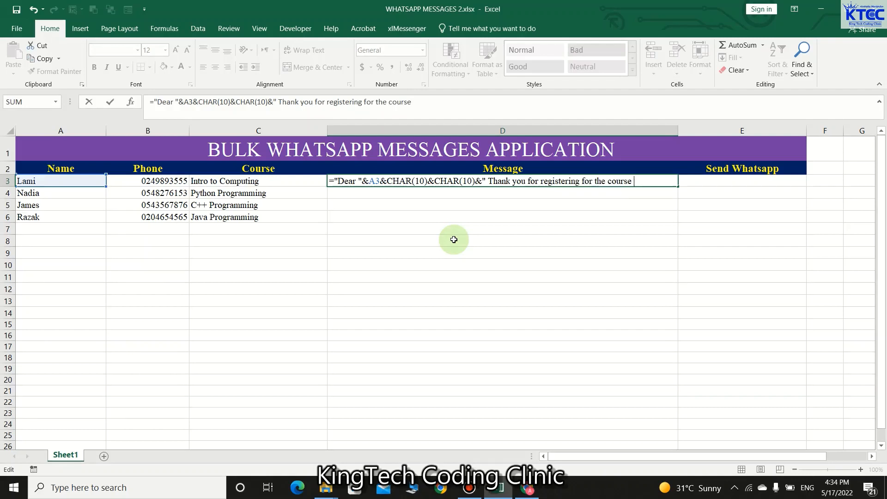
text("&)
click(267, 180)
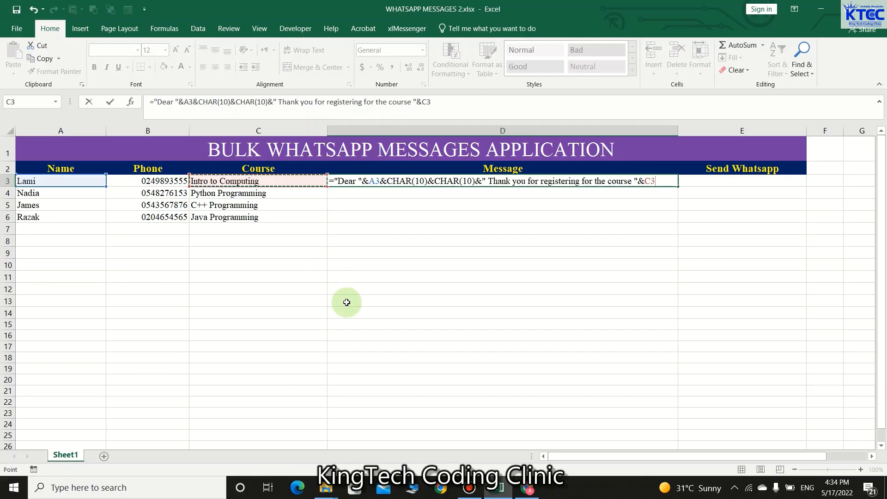
text(&)
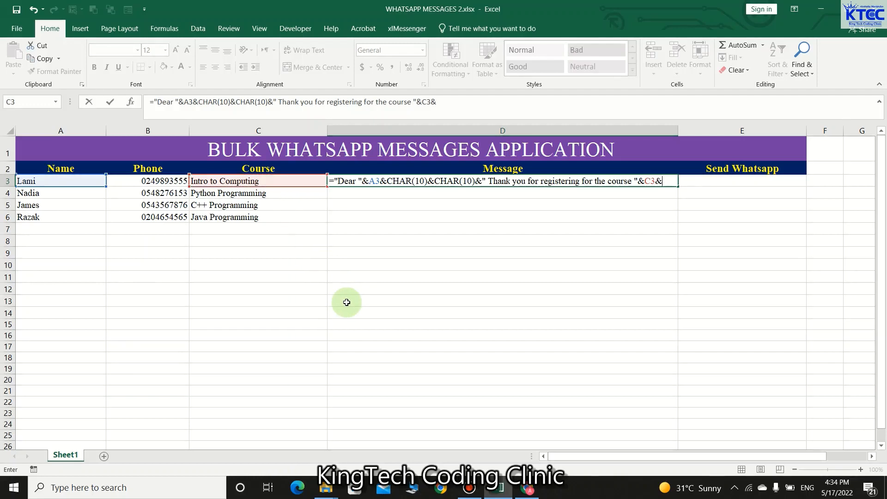
text(" with KingTech Coding Clinic)
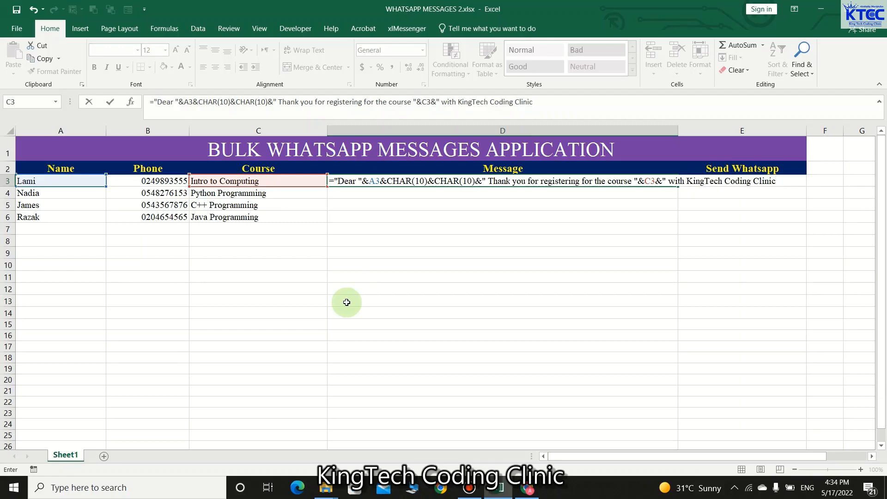
text(")
Step: Commit D3's message formula and apply Wrap Text to D3
key(Return)
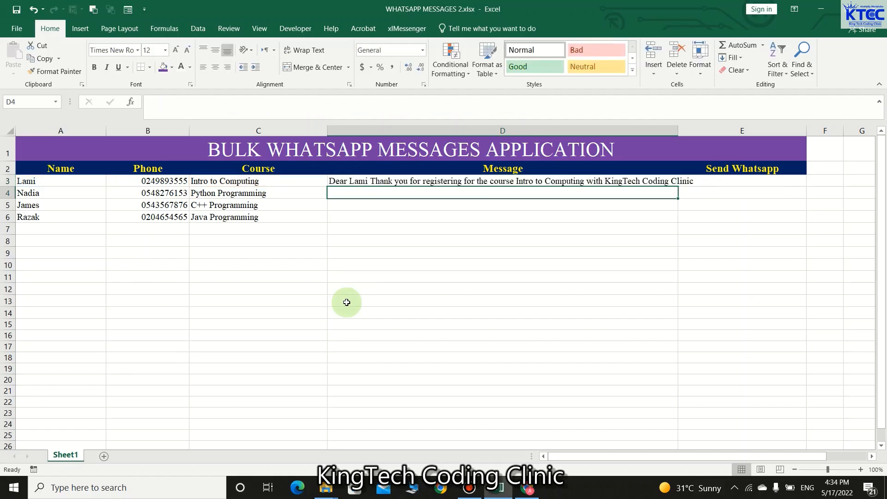
click(443, 182)
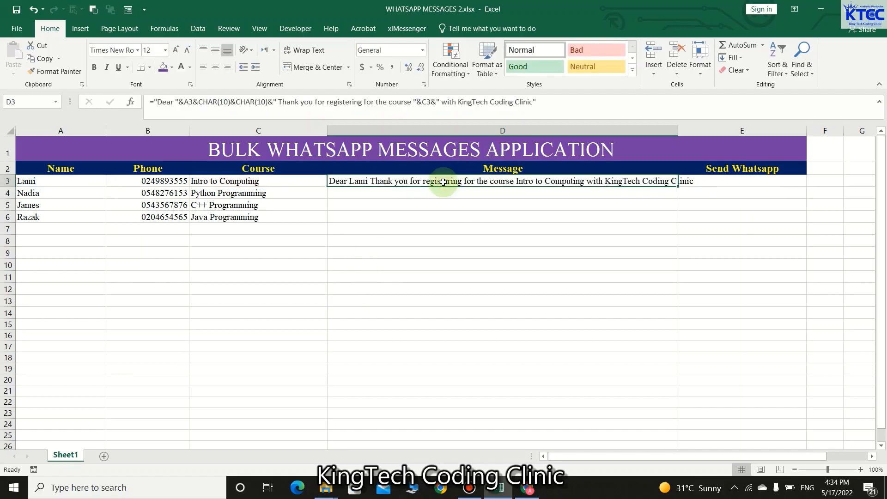
click(320, 51)
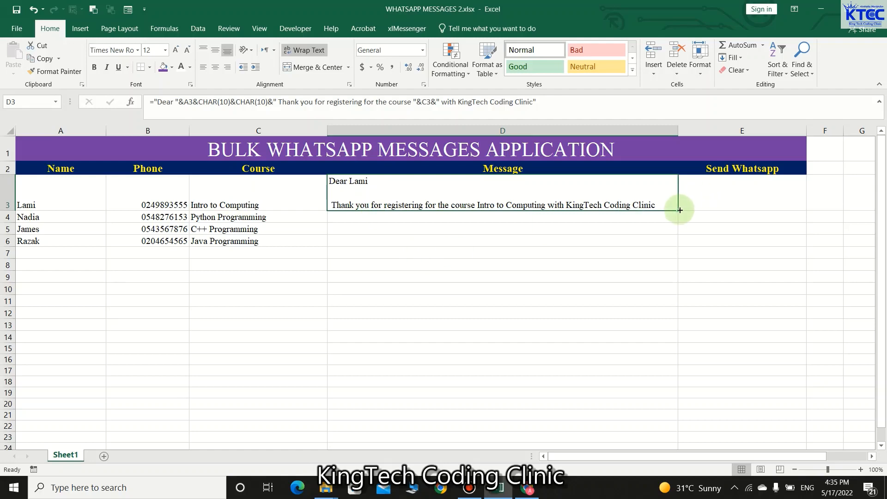
Step: Fill the message formula down to D6 and check the copy in D4
drag(680, 211, 683, 242)
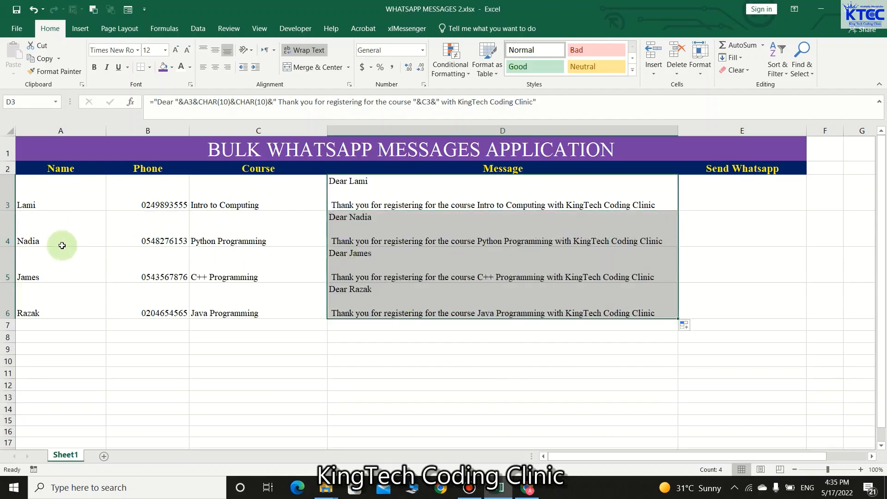
click(363, 219)
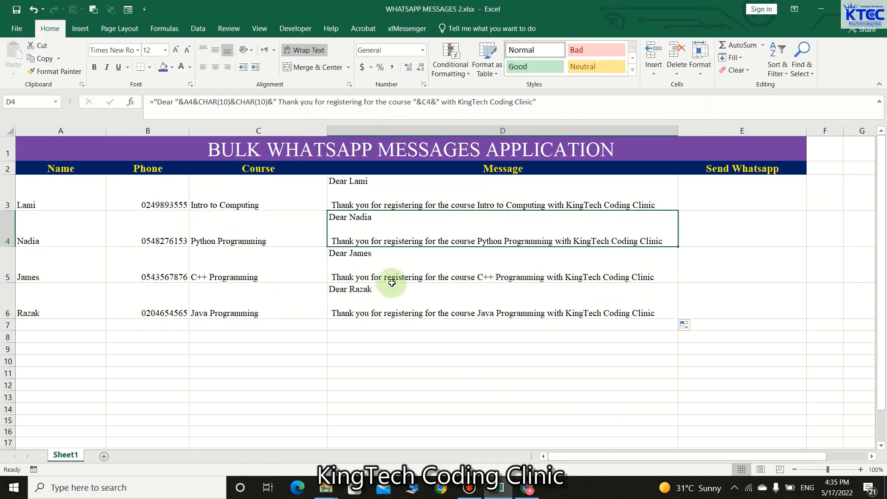
click(733, 337)
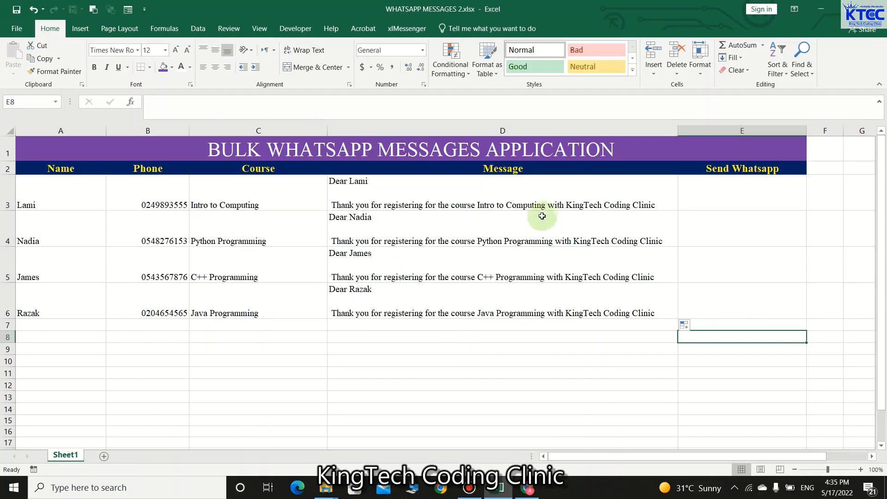
click(720, 186)
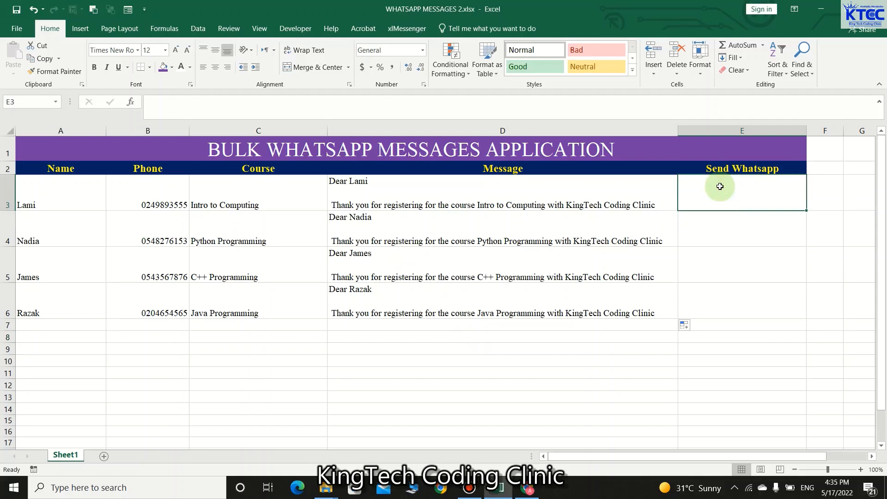
text(=)
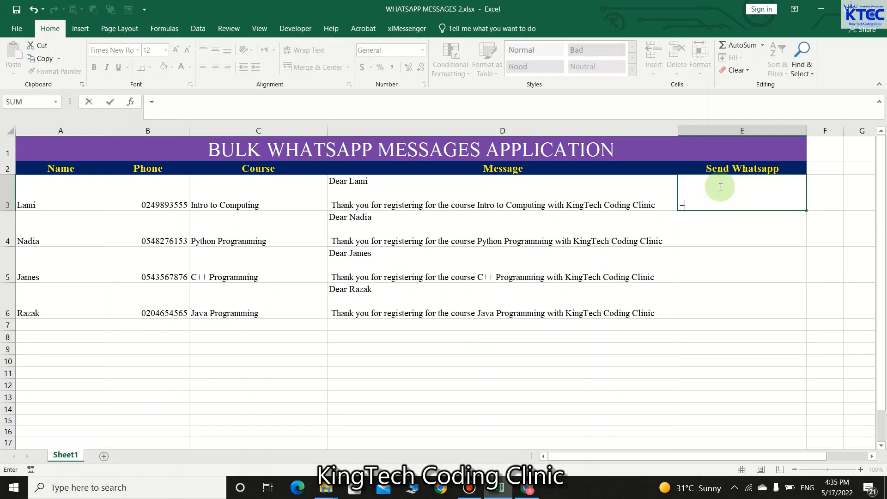
text(Hy)
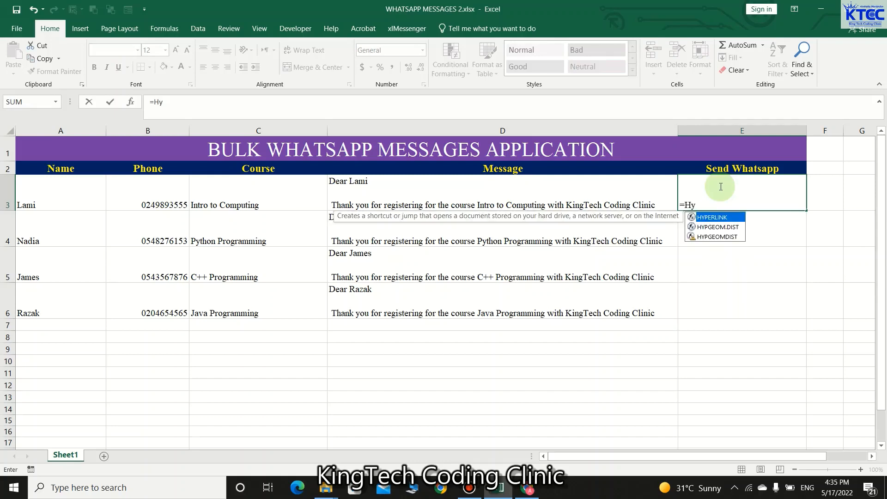
key(Tab)
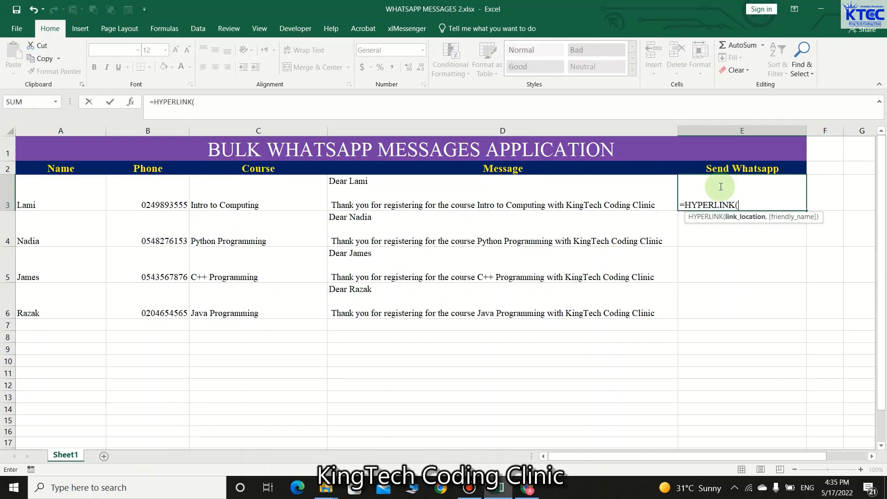
text("https://api.whatsapp)
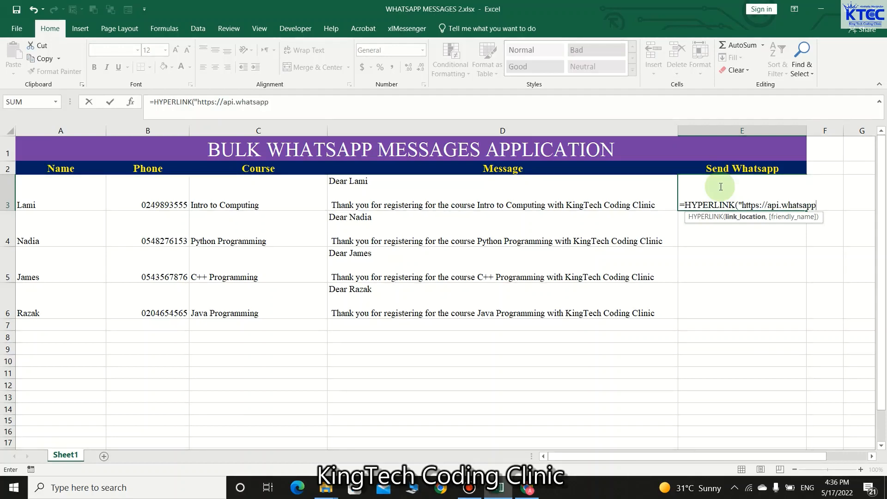
text(.com/send?)
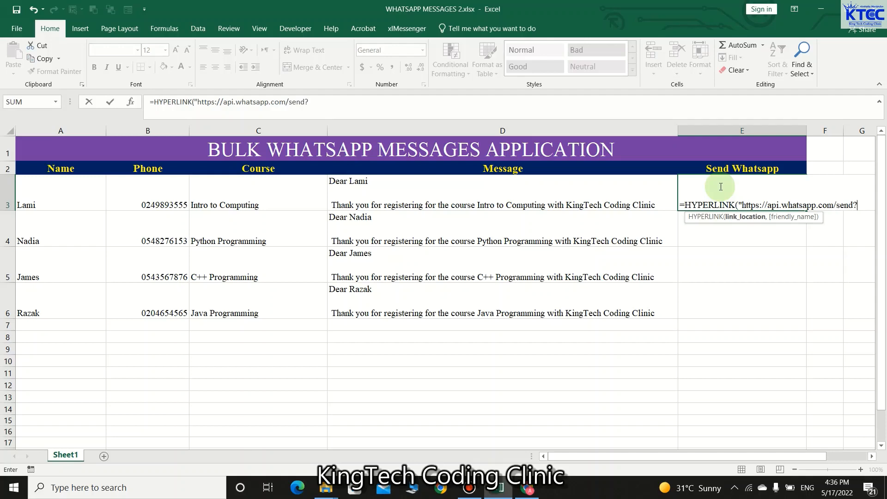
text(phone)
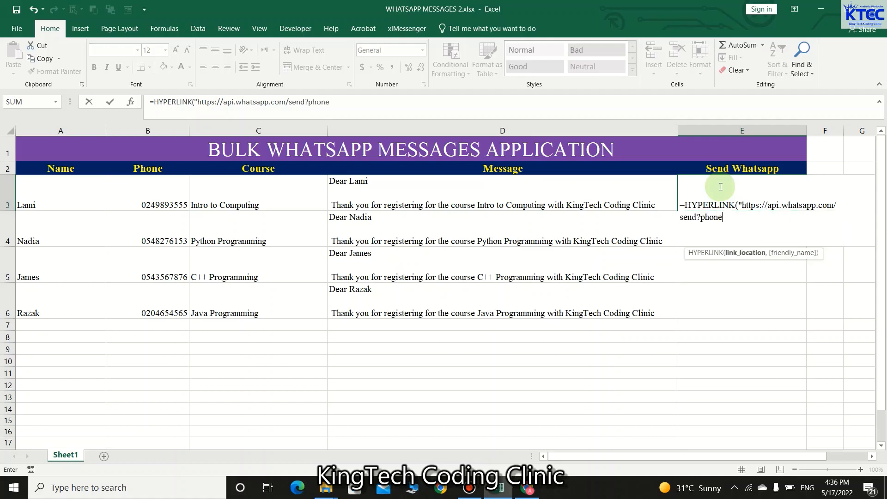
text(=")
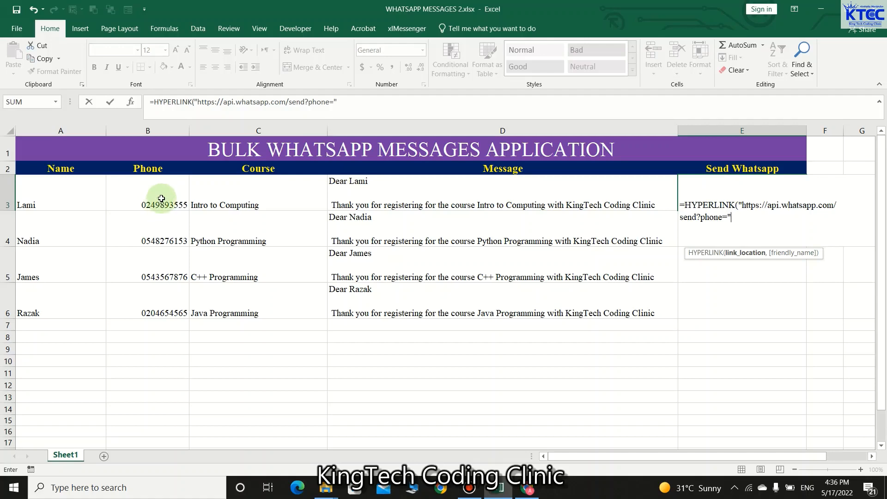
click(162, 199)
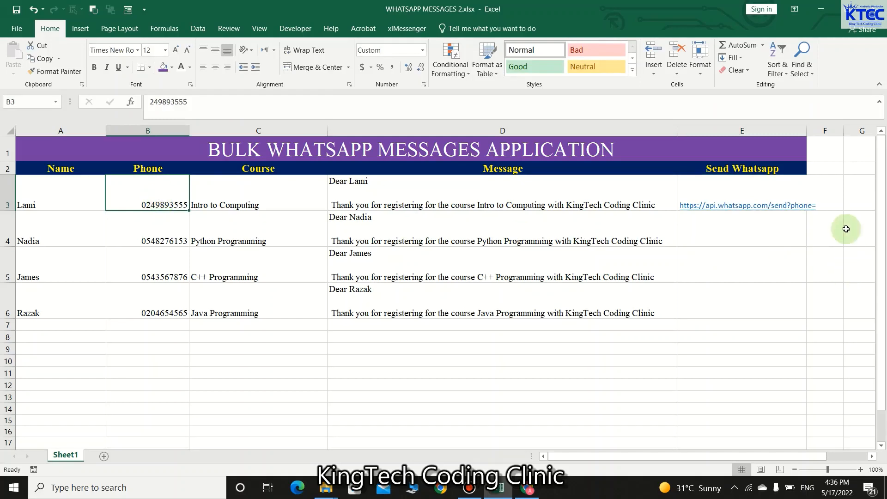
Step: Delete the existing HYPERLINK formula from E3
double_click(833, 198)
click(776, 193)
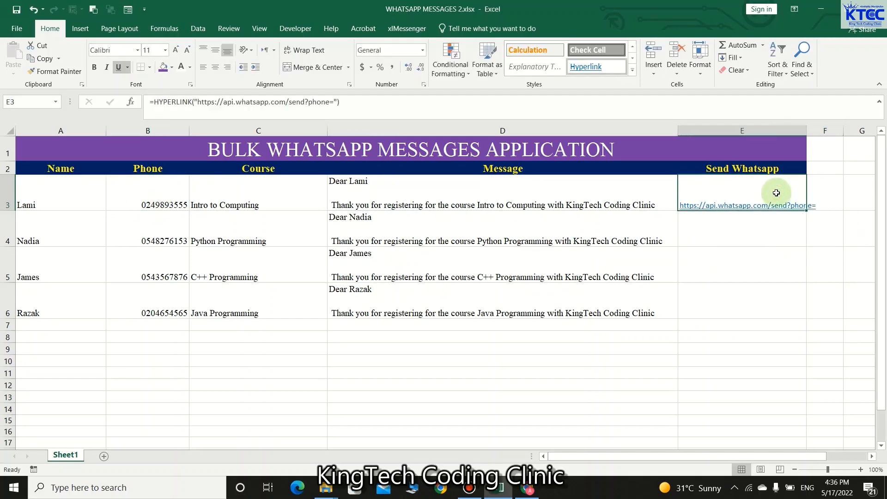
click(397, 98)
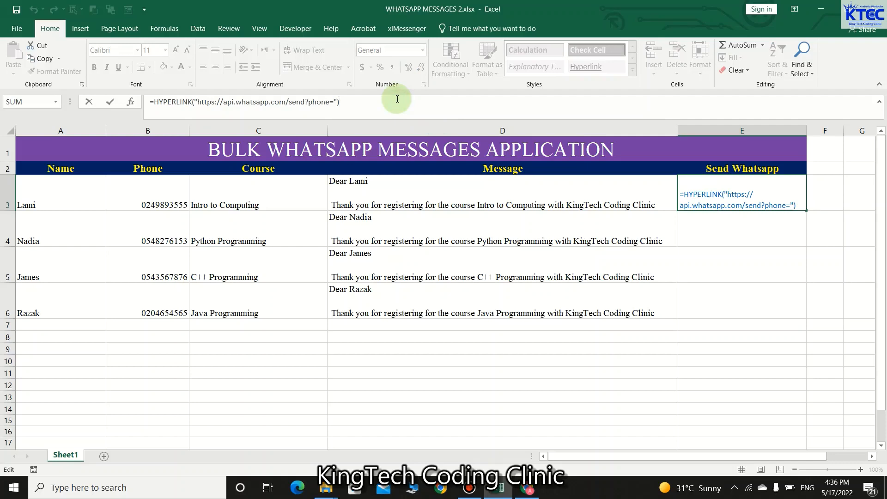
key(BackSpace)
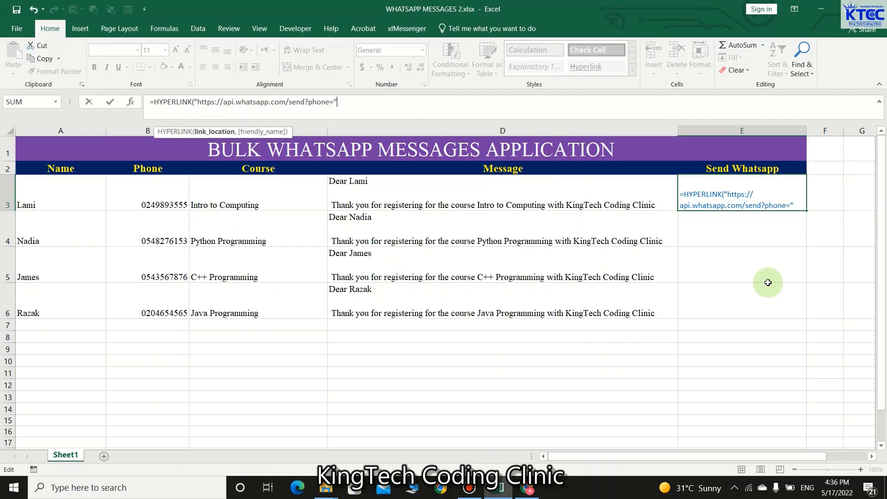
drag(802, 203, 644, 182)
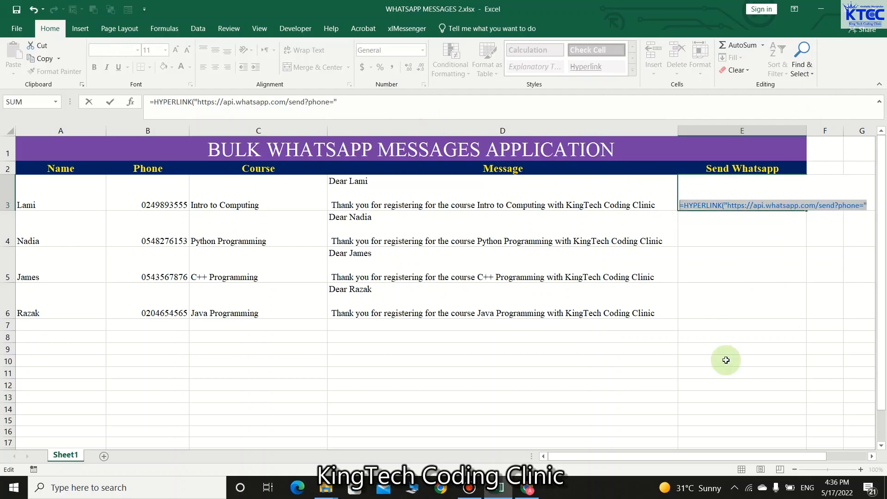
key(BackSpace)
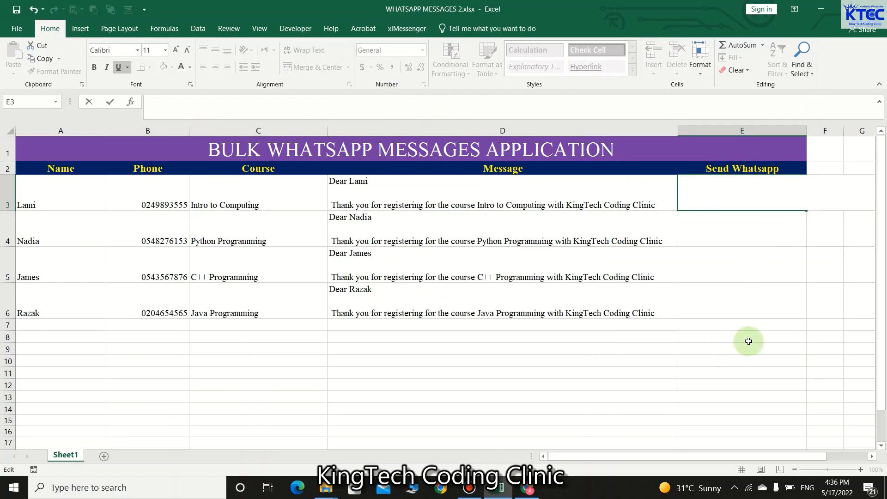
click(751, 326)
Step: Discard stray entries in E3 and dismiss the news panel covering the sheet
click(716, 191)
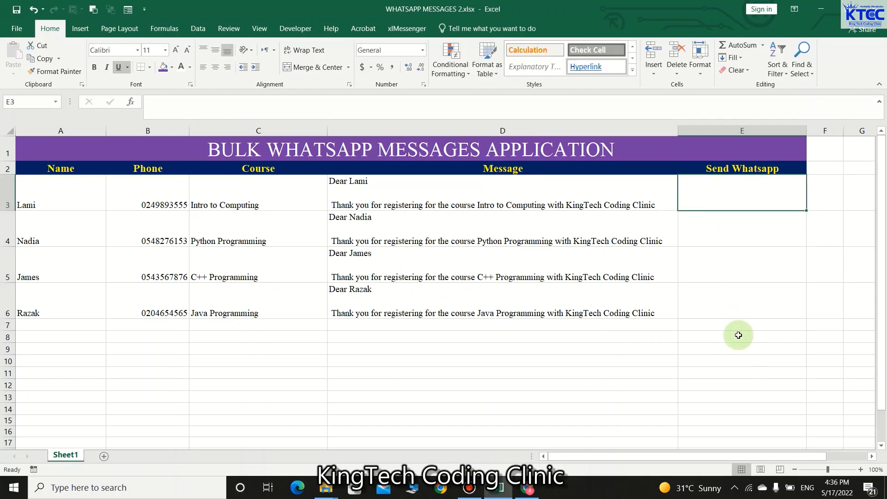
text(=)
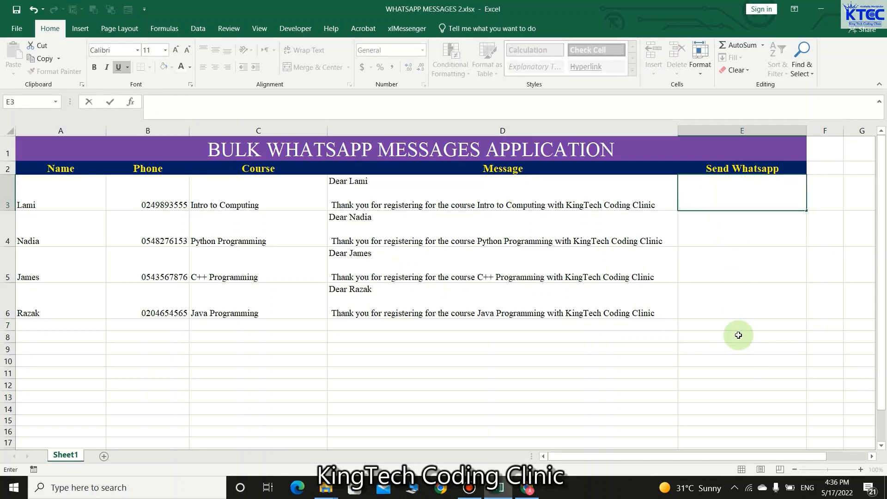
key(Escape)
click(738, 333)
click(736, 200)
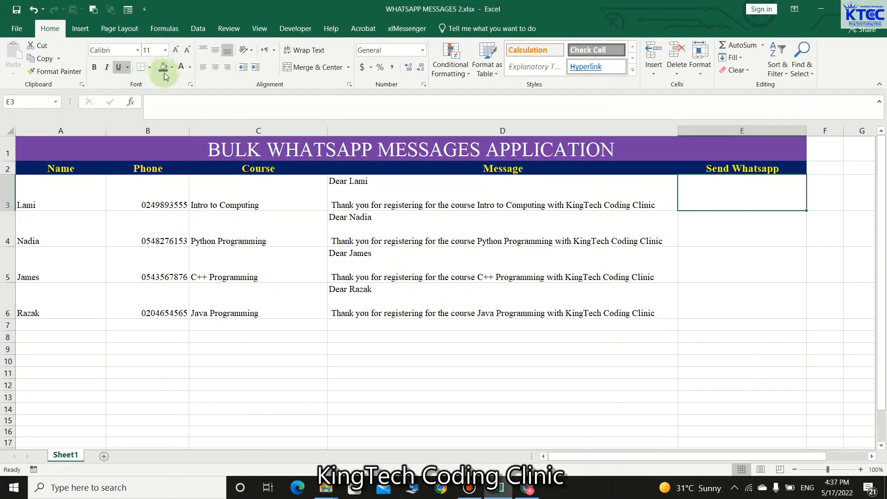
text(=)
mouse_move(667, 490)
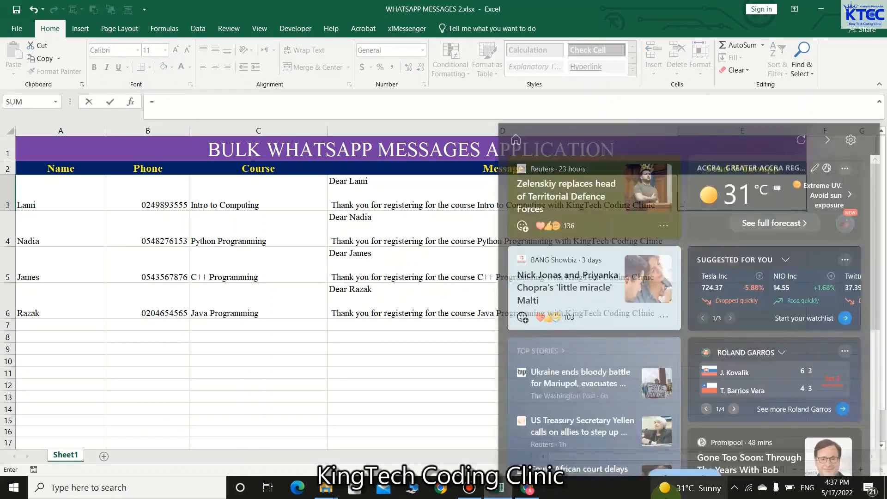
click(409, 419)
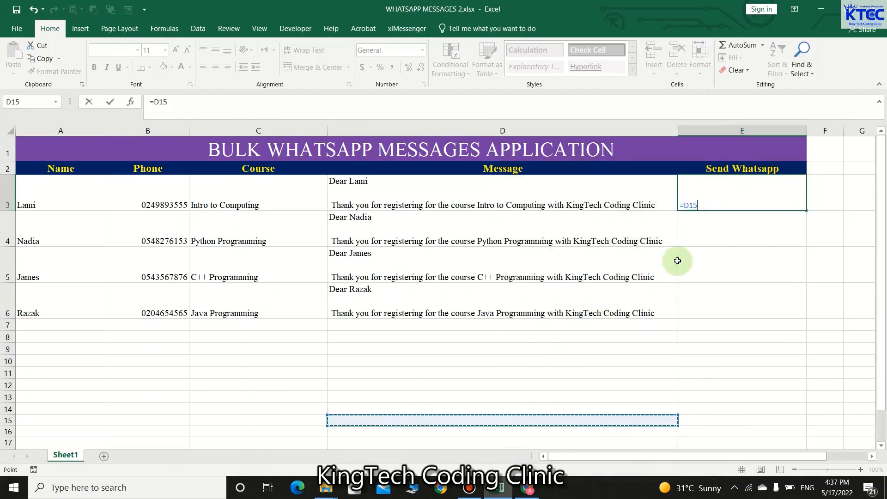
click(723, 207)
key(BackSpace)
key(BackSpace)
key(BackSpace)
key(BackSpace)
key(Return)
Step: Start a fresh =HYPERLINK( formula in E3 using the hy suggestion
click(714, 196)
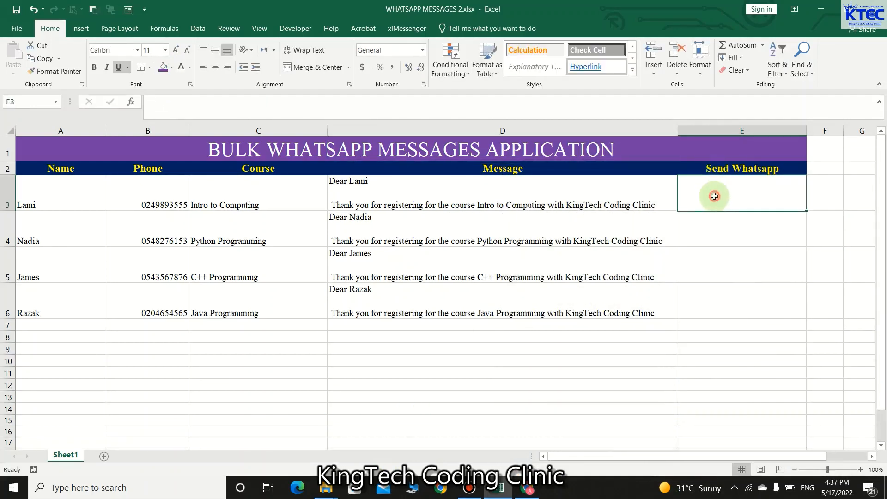
text(=)
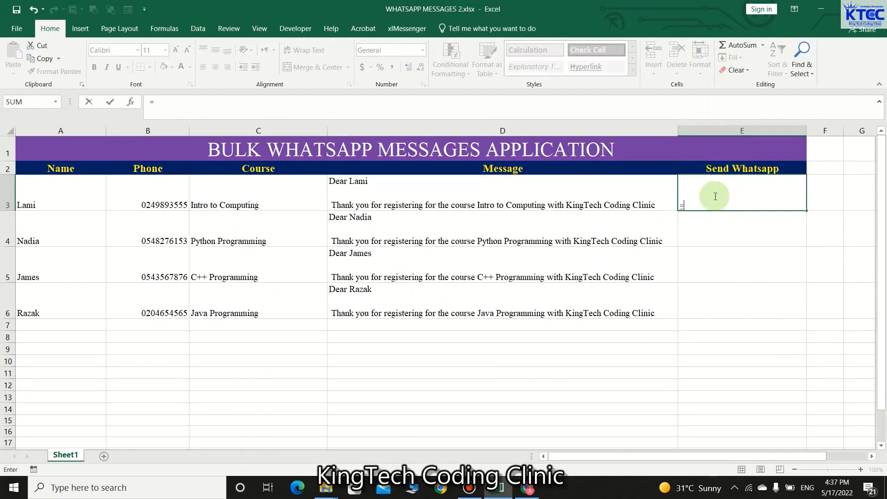
key(BackSpace)
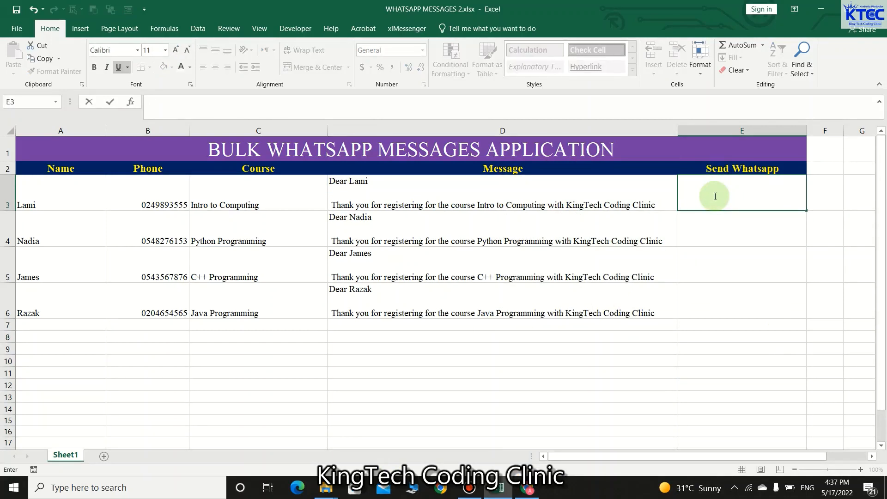
text(=)
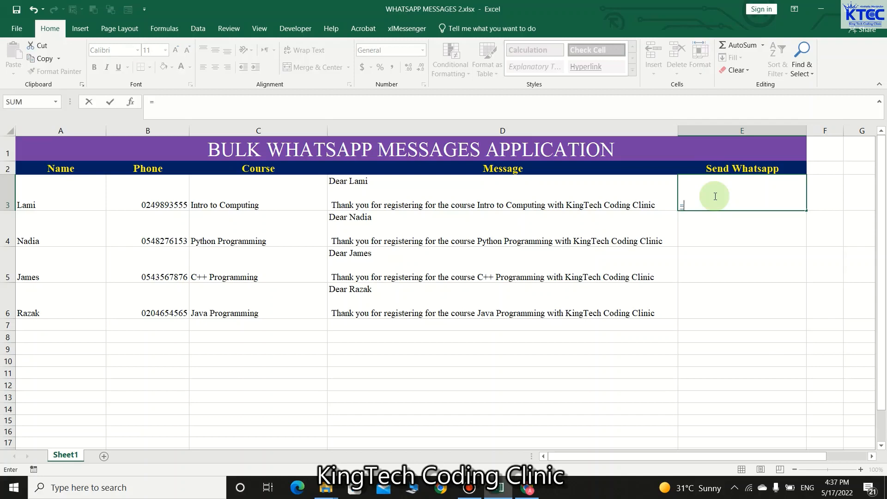
text(hy)
key(Tab)
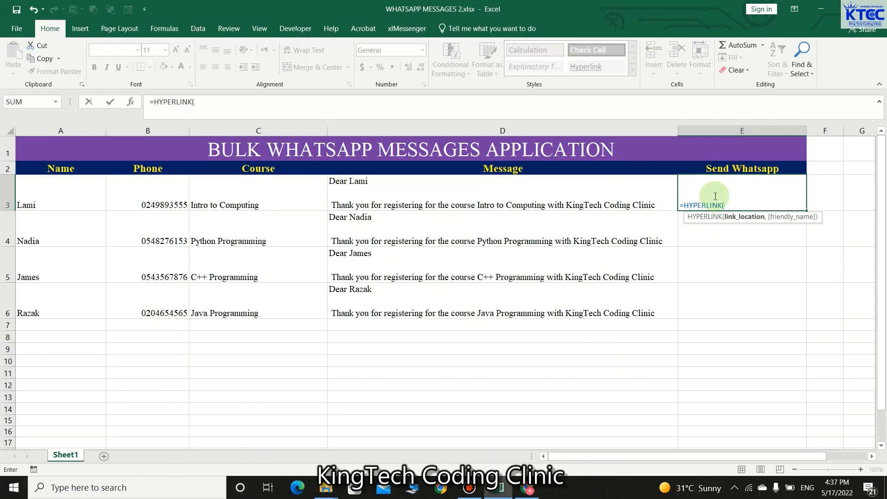
Step: Add the send?phone= address to E3's HYPERLINK formula, joined with B3's phone number
text("https://api.whatsaap)
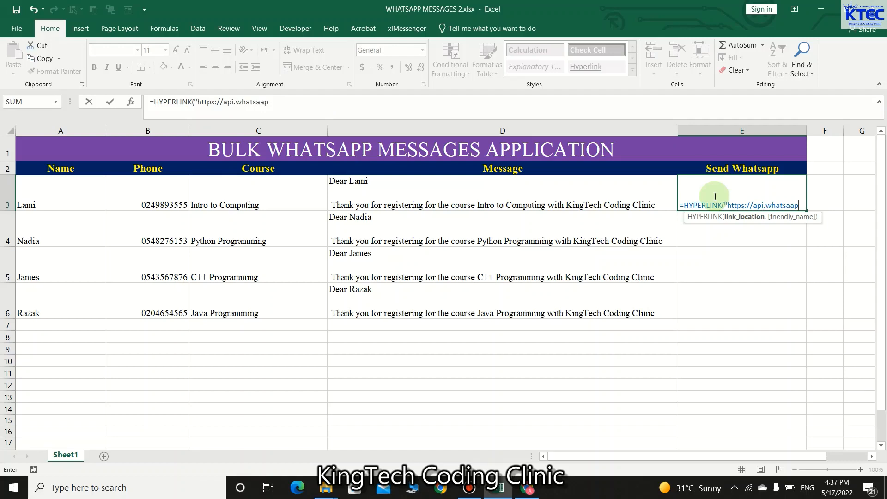
text(.com/send?phone)
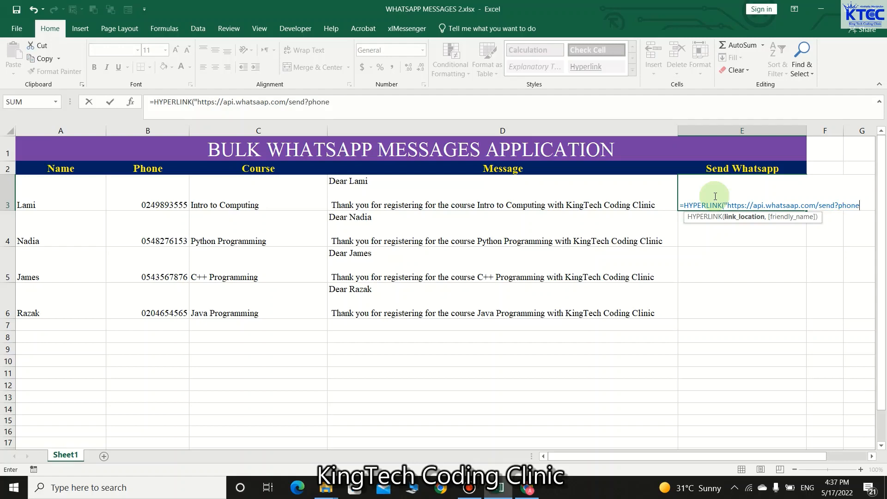
text(="&)
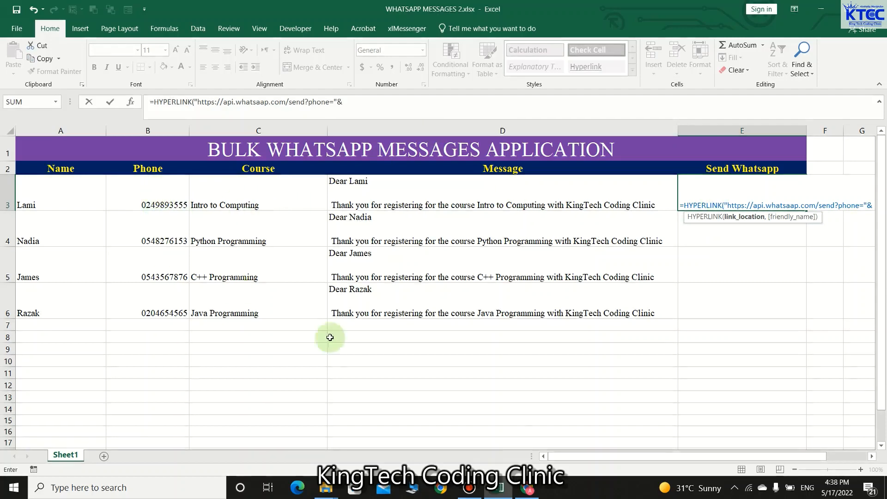
text(B@)
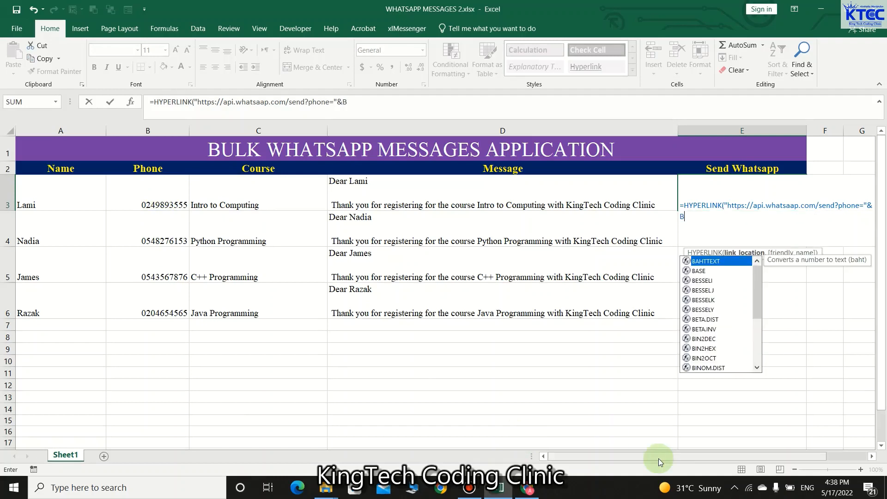
key(BackSpace)
key(BackSpace)
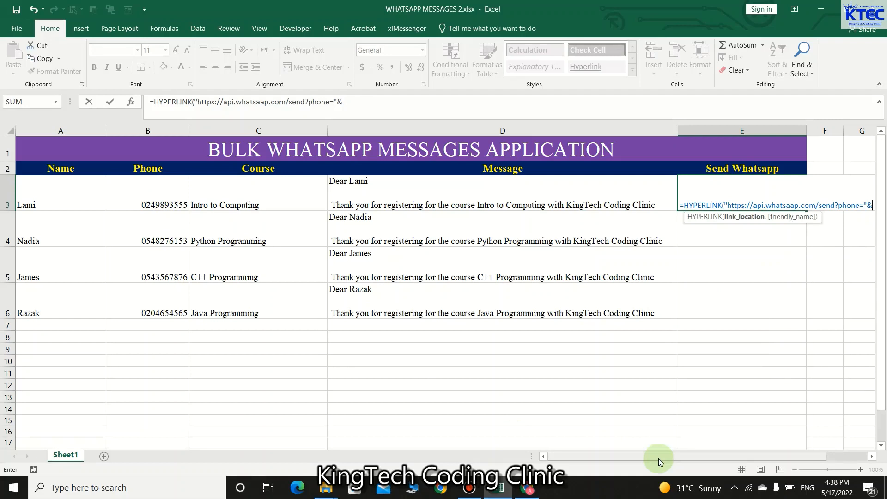
click(162, 188)
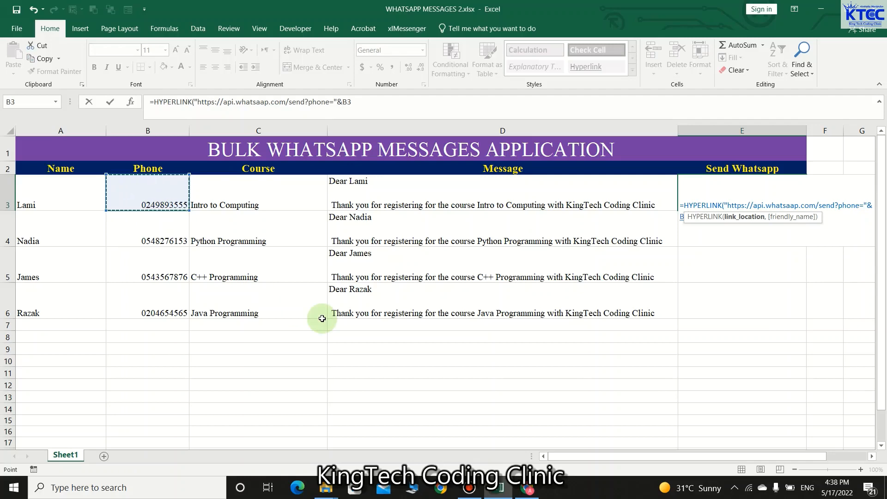
Step: Finish E3's HYPERLINK with &text= plus D3's message and the label 'Send Whatsapp'
text(&)
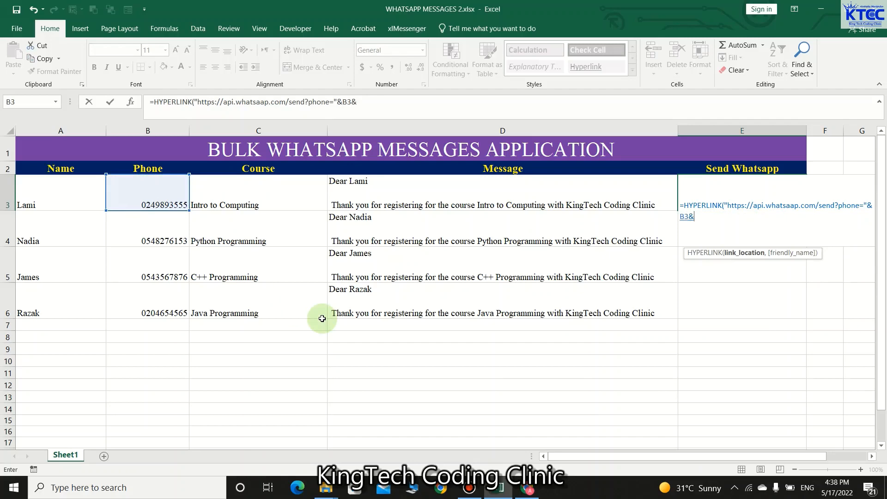
text("&text="&)
click(465, 195)
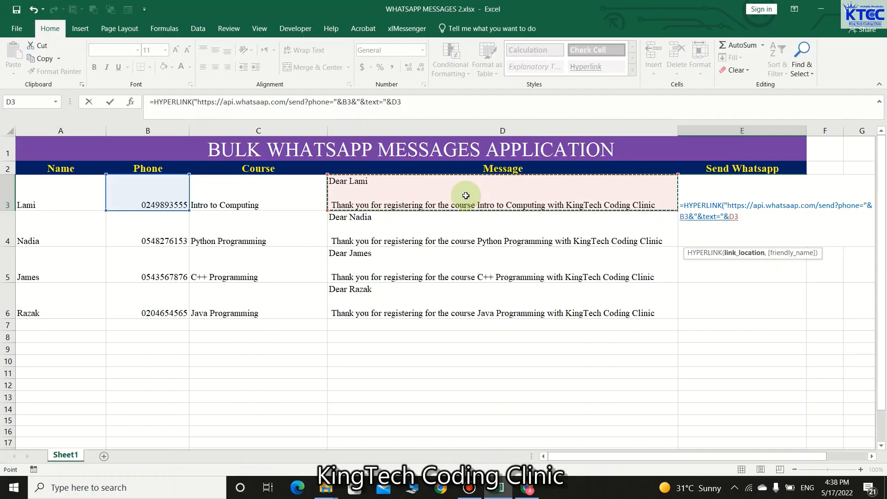
text(,)
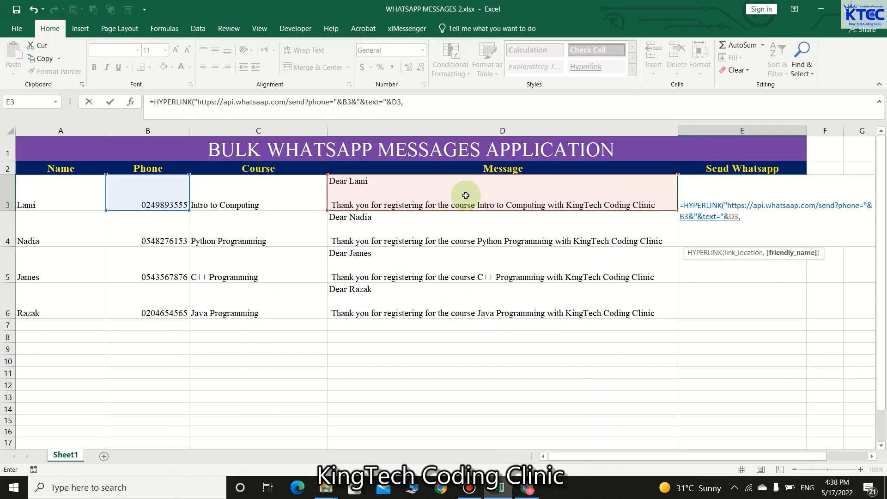
text( "Send Whatsapp")
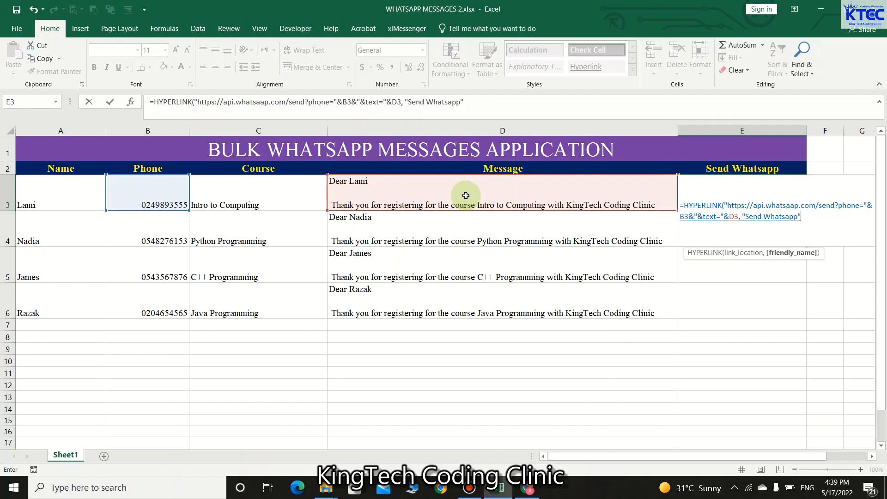
text())
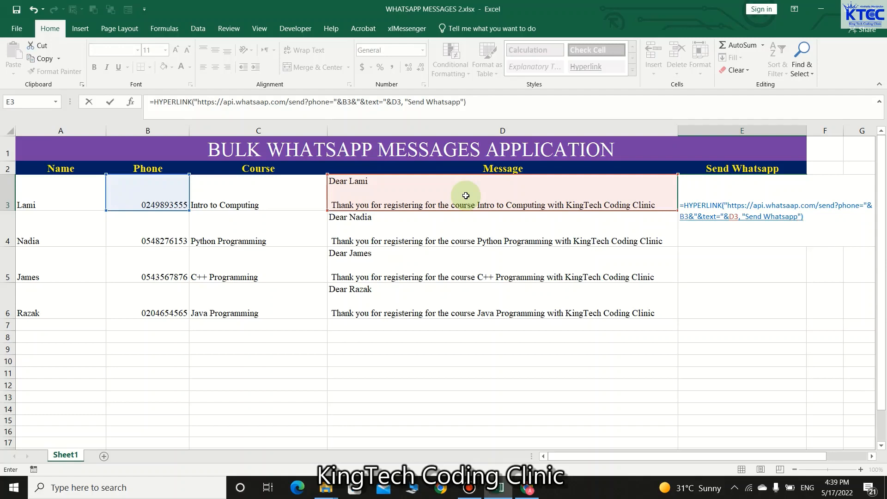
key(Return)
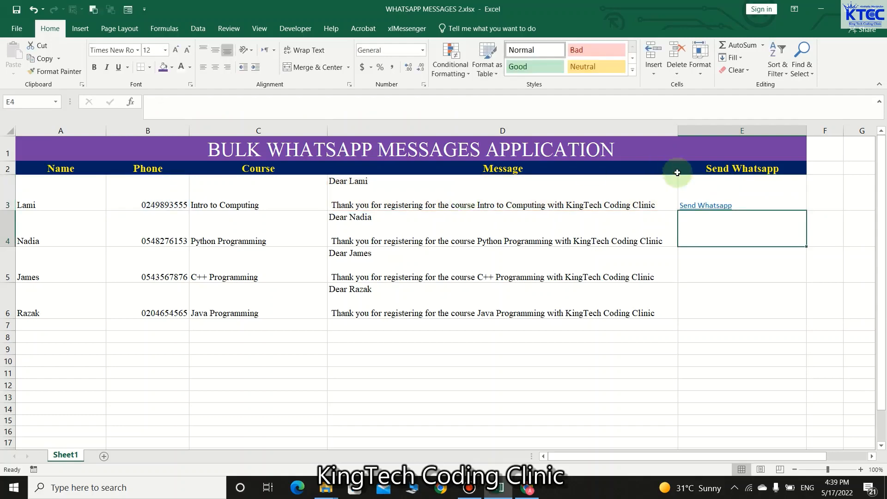
Step: Correct 'whatsaap' to 'whatsapp' in E3's link address and centre the link in its cell
click(746, 205)
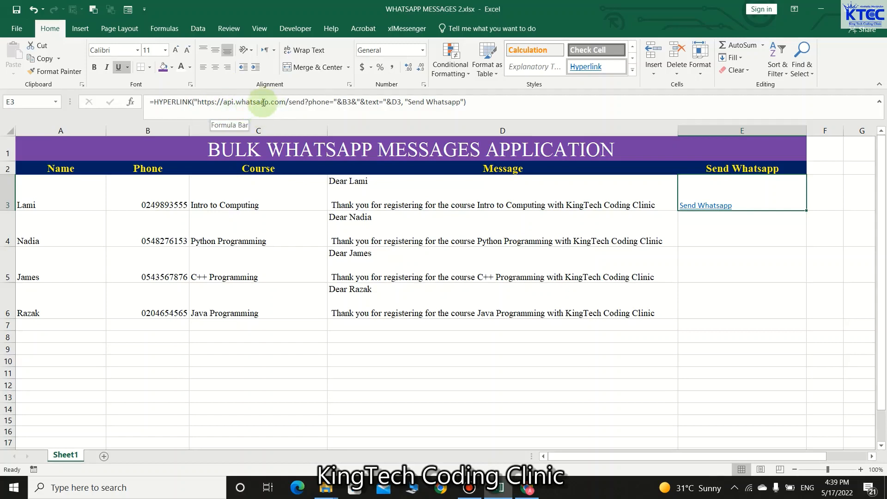
click(264, 100)
key(BackSpace)
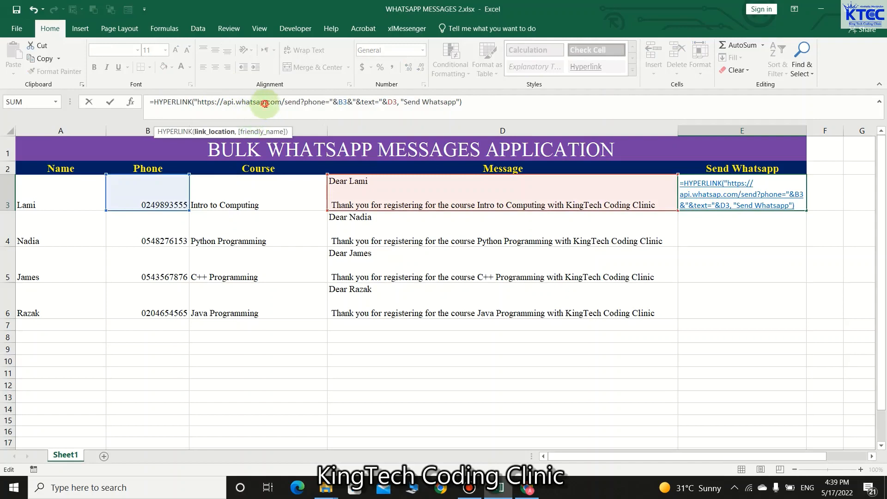
key(BackSpace)
text(pp)
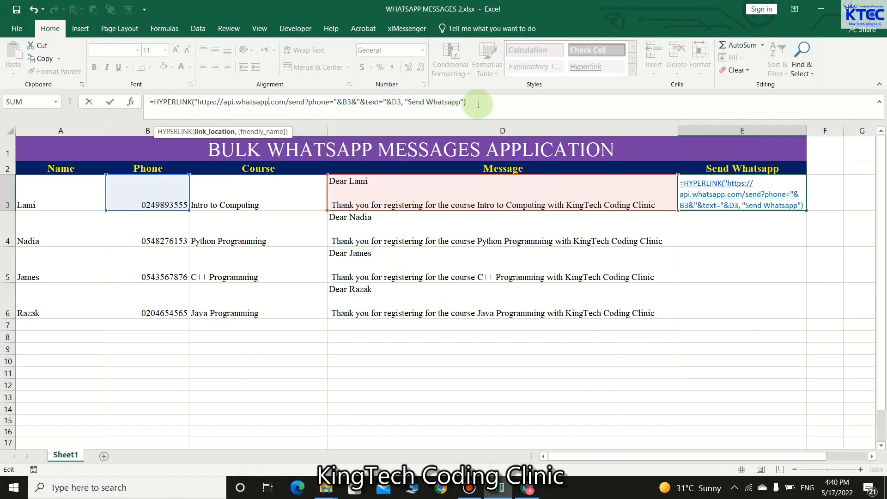
key(Return)
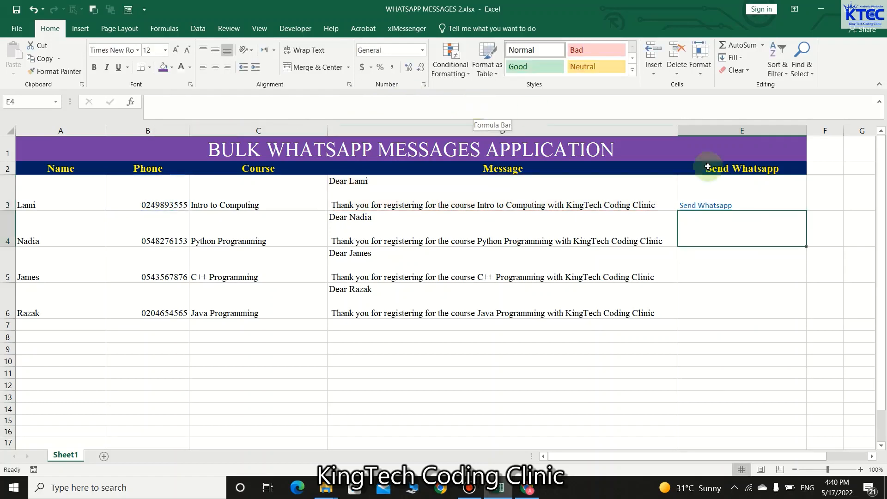
click(766, 182)
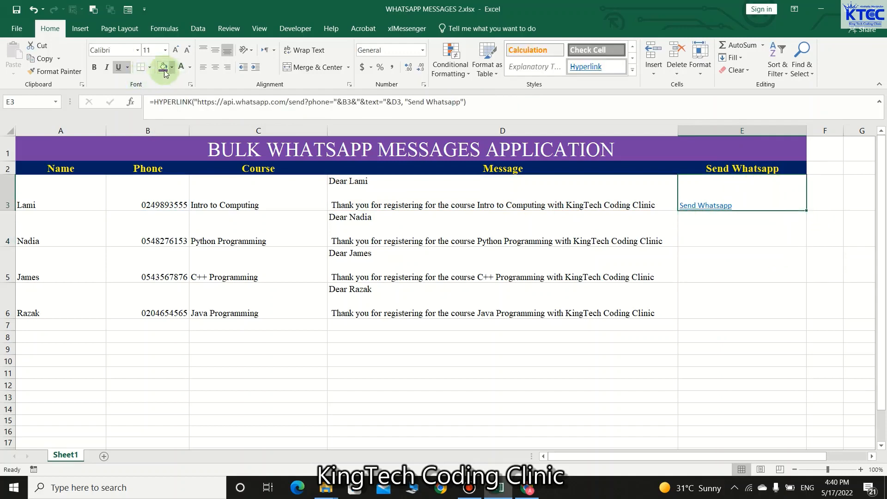
click(213, 69)
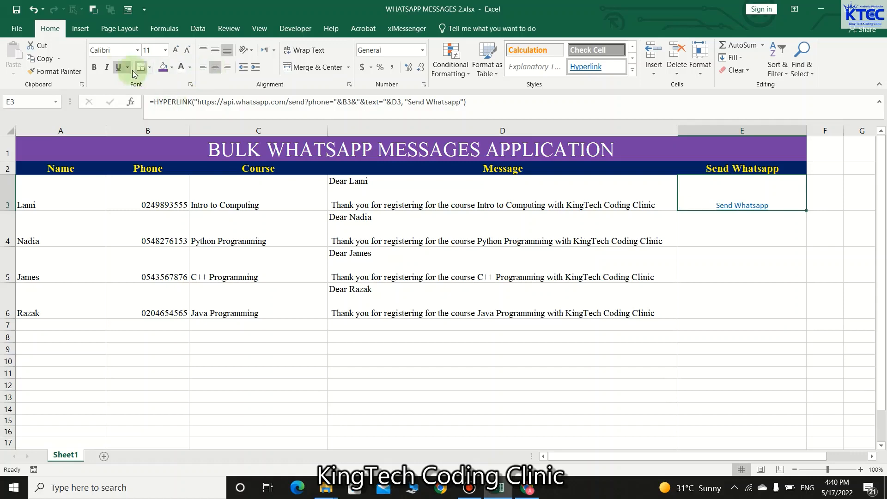
Step: Format E3's link as bold Times New Roman at size 20
click(109, 54)
text(Times New Ro)
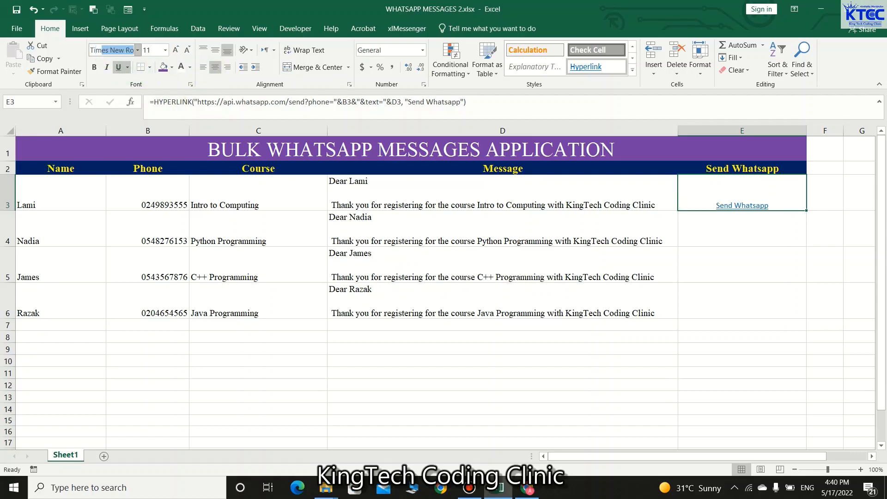
key(Return)
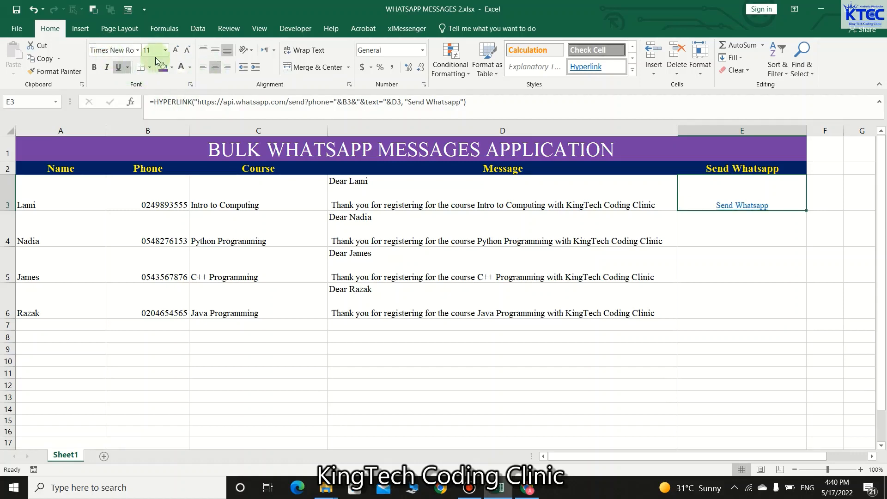
click(176, 50)
click(176, 50)
click(175, 50)
click(176, 50)
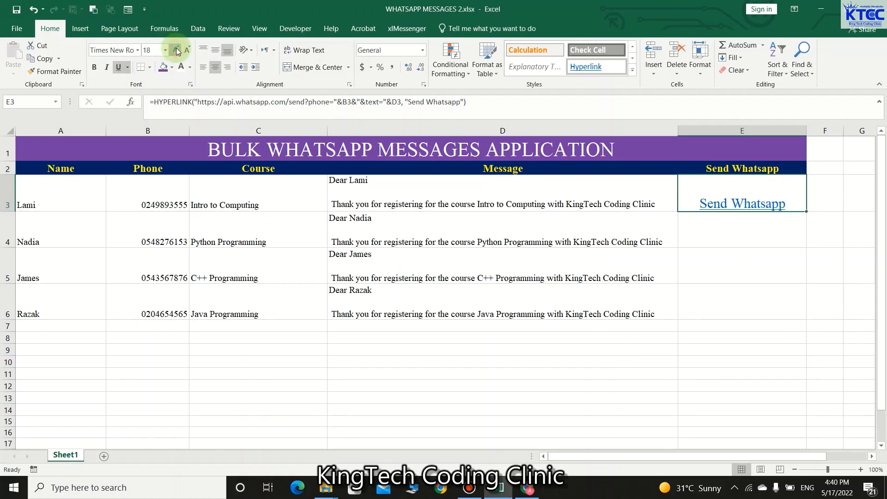
click(176, 50)
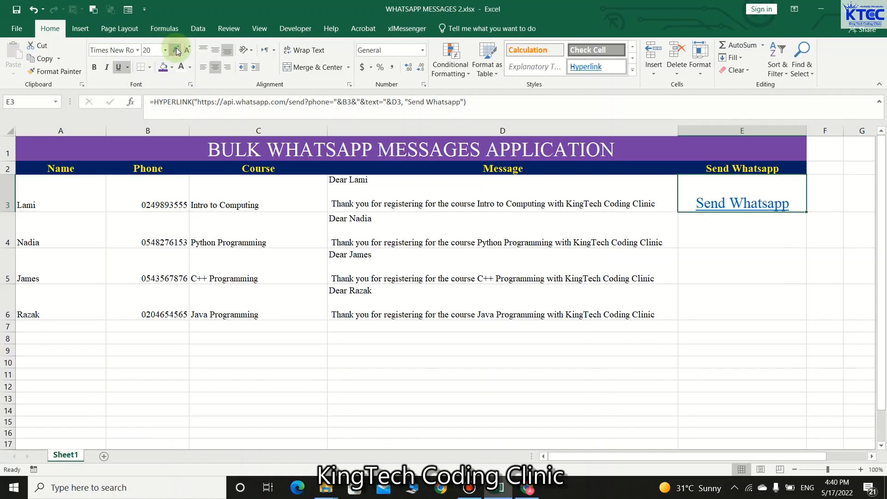
click(94, 68)
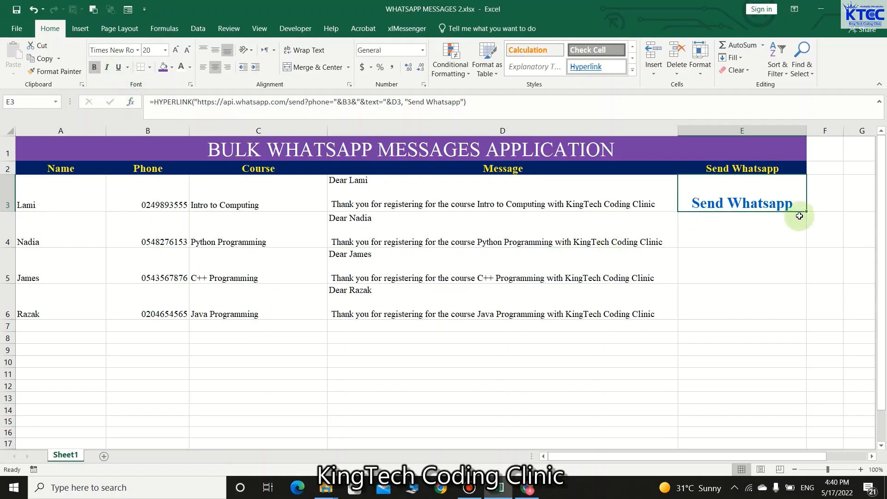
Step: Copy the Send Whatsapp link formula down to E6
drag(805, 210, 806, 319)
click(706, 388)
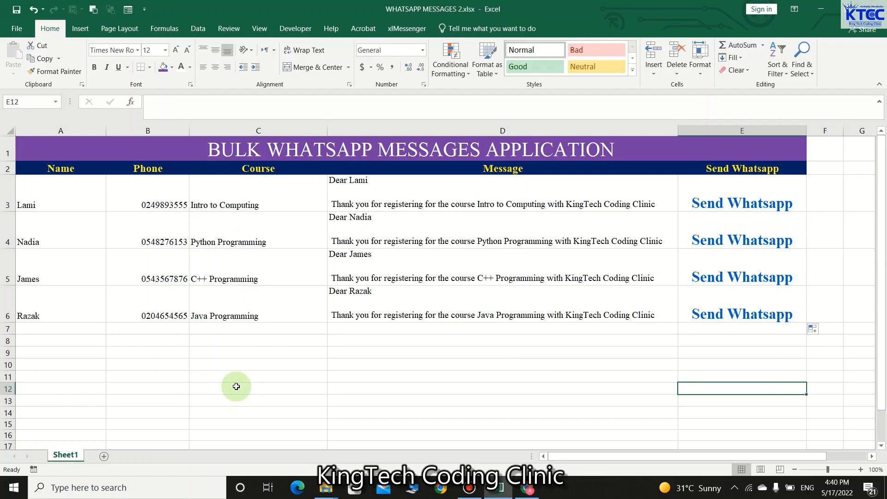
click(527, 489)
Step: Search Google Images for 'images of whatsapp icon'
click(155, 9)
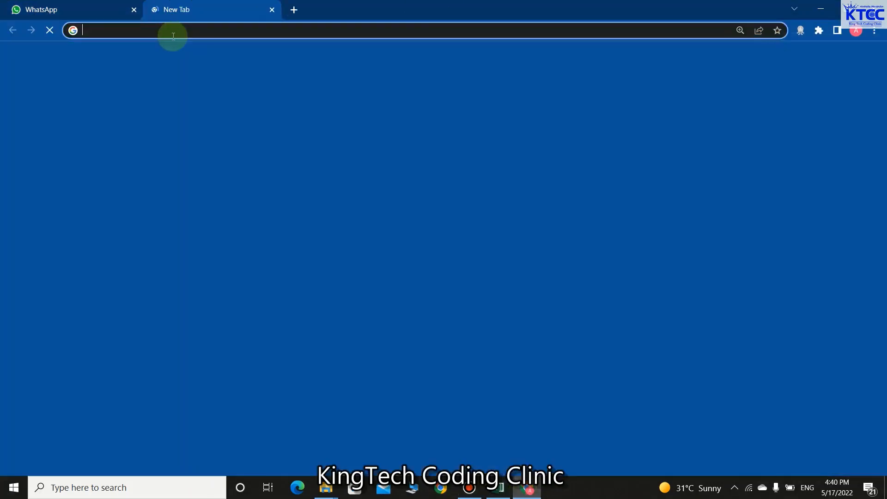
click(173, 33)
text(image)
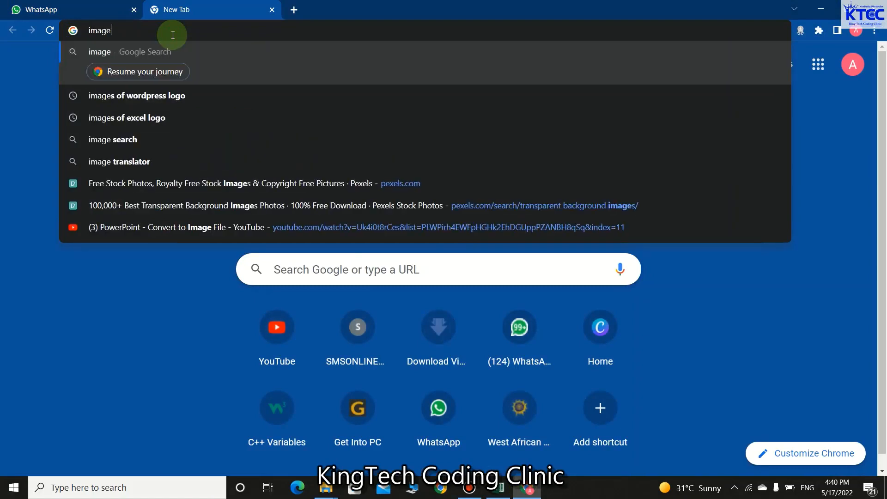
text(s of whatsapp icon)
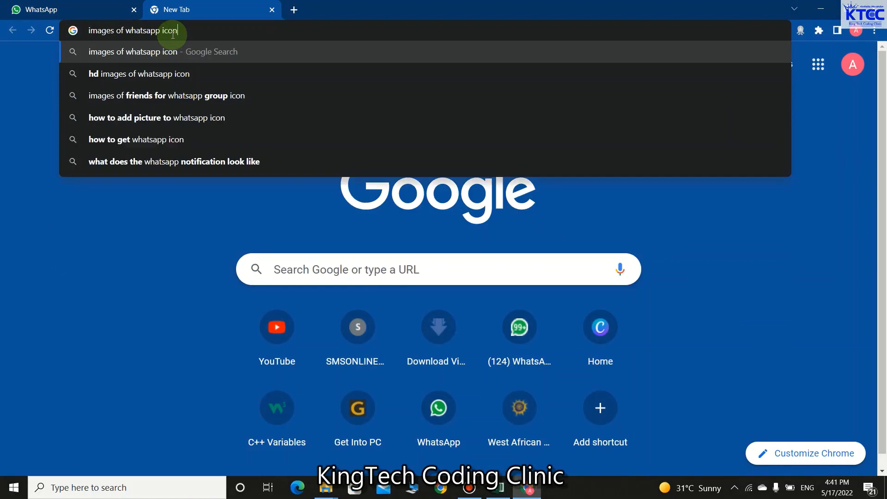
key(Return)
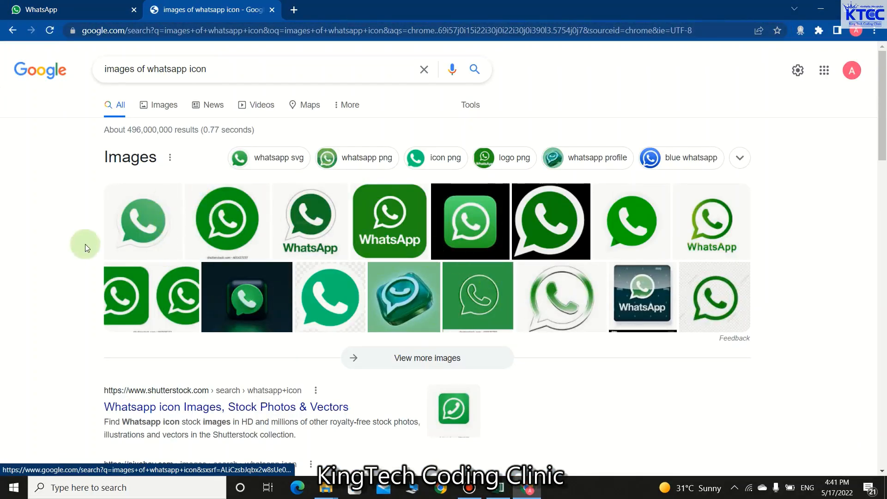
click(140, 253)
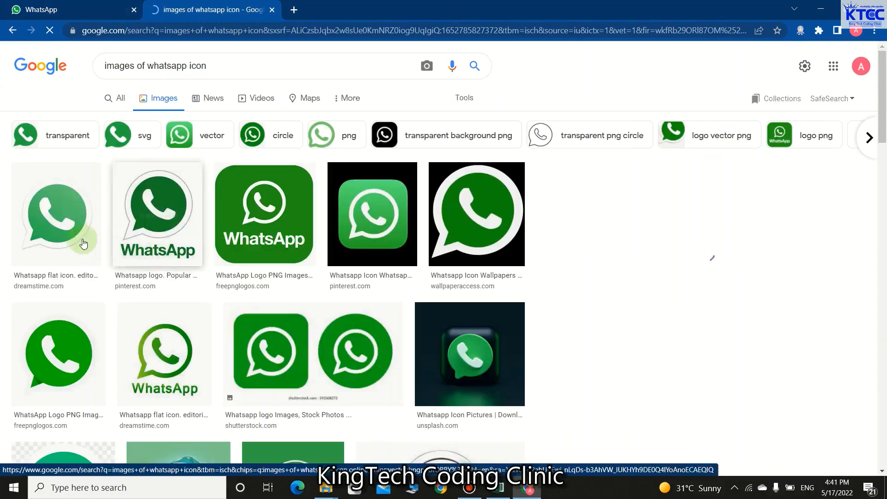
click(66, 207)
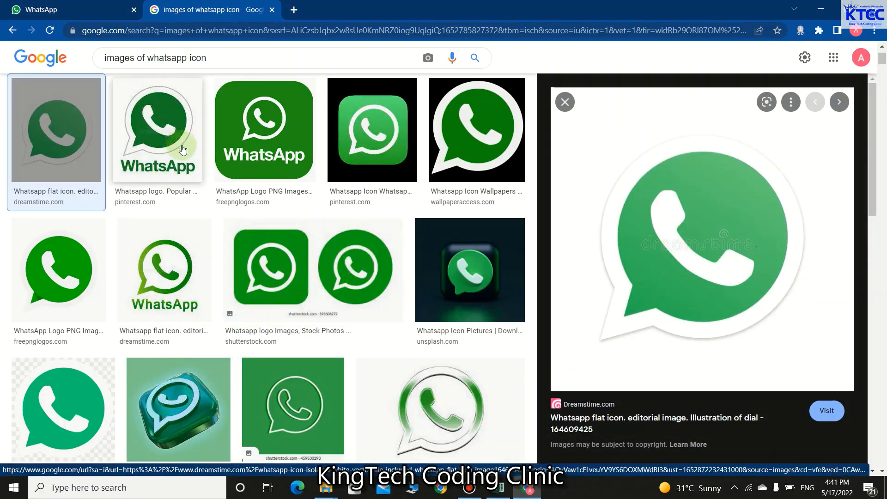
Step: Try saving a WhatsApp icon wallpaper, then cancel the .webp save
scroll(337, 267, down, 1)
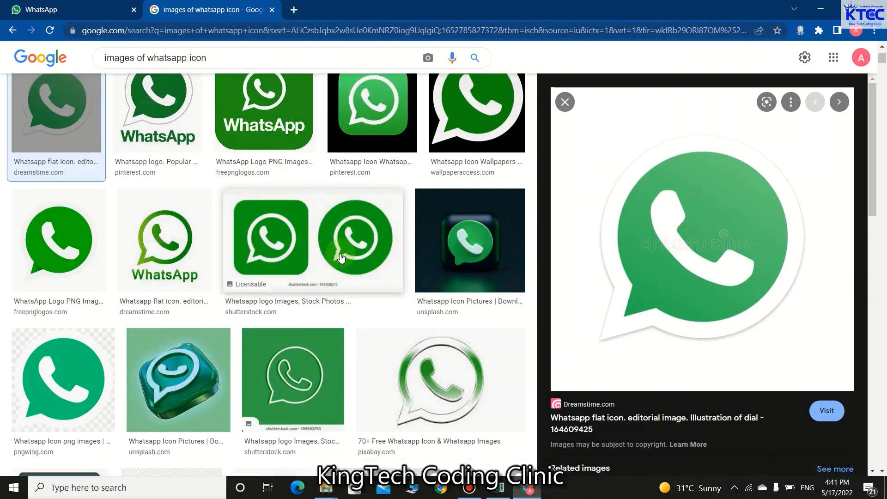
scroll(336, 267, up, 2)
click(475, 192)
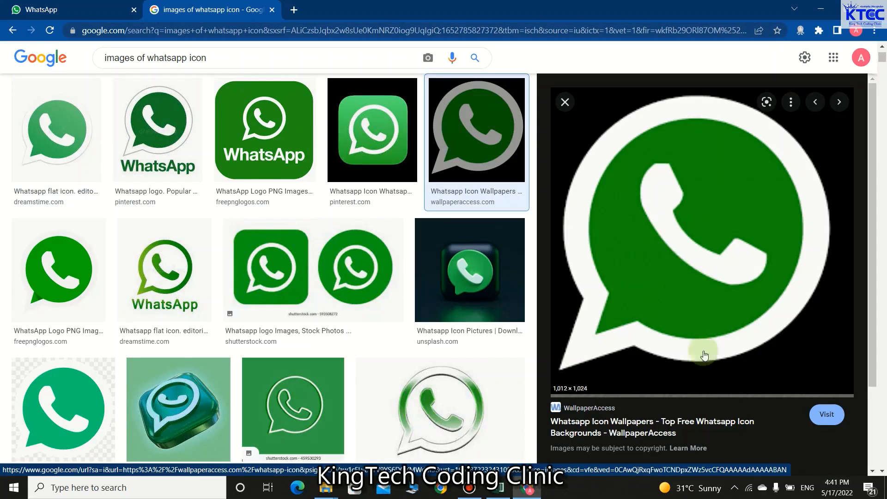
right_click(675, 221)
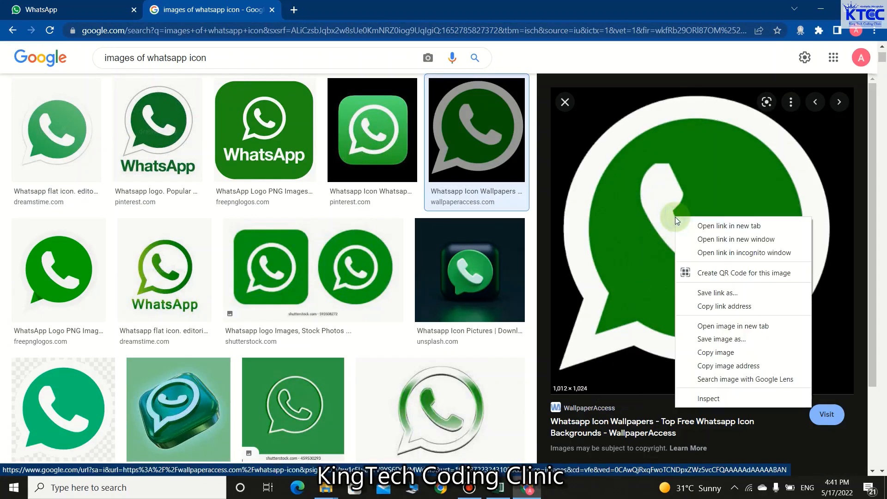
click(739, 342)
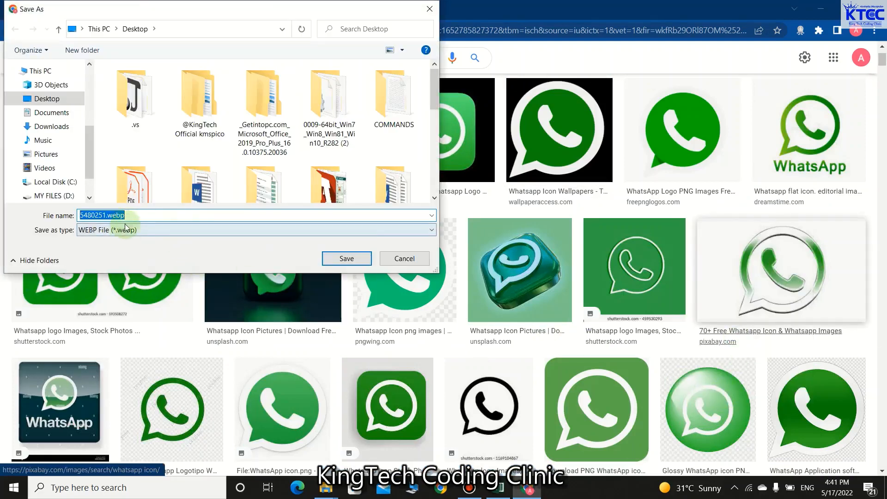
click(402, 258)
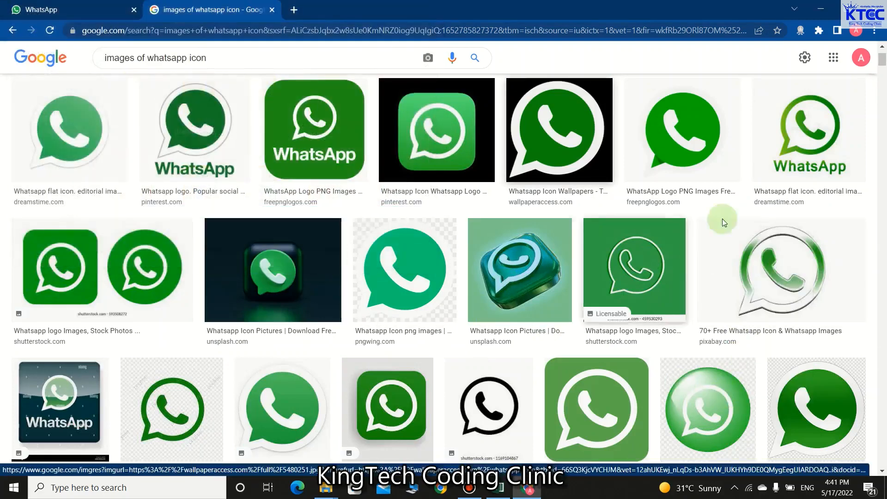
Step: Save the green freepnglogos WhatsApp logo to the Desktop as whatsapp-icon-png-17.png
click(696, 144)
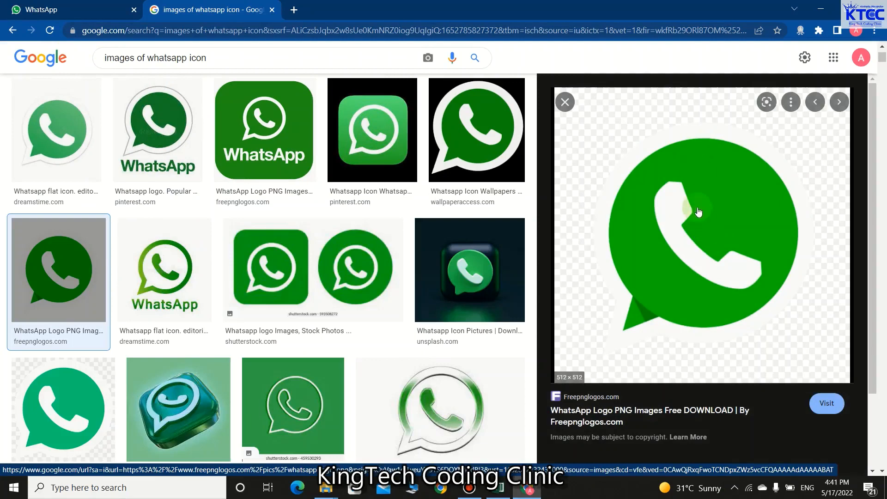
right_click(696, 206)
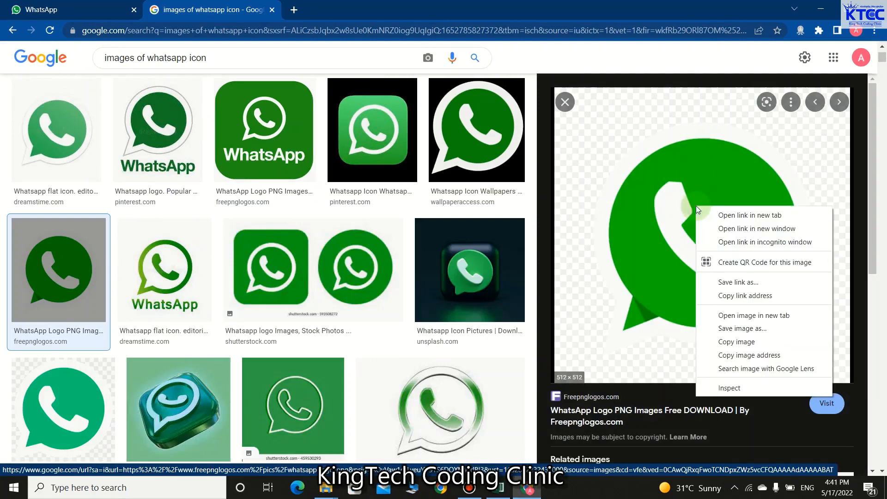
click(734, 329)
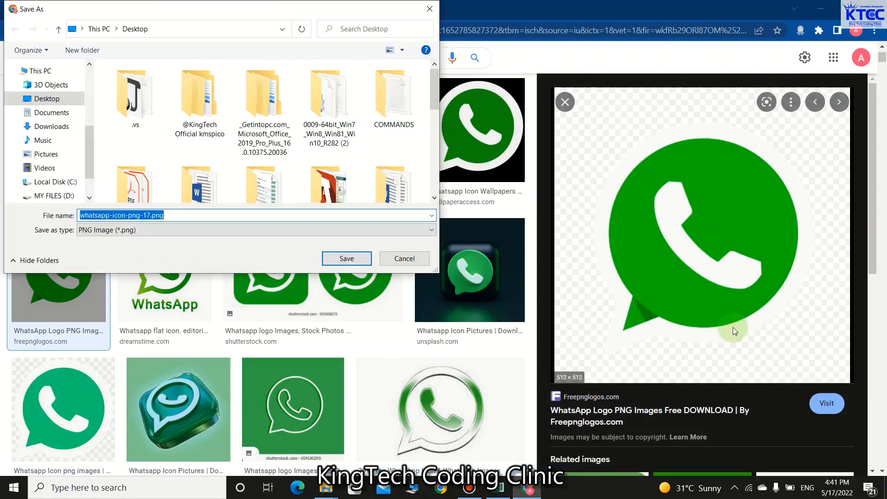
click(347, 259)
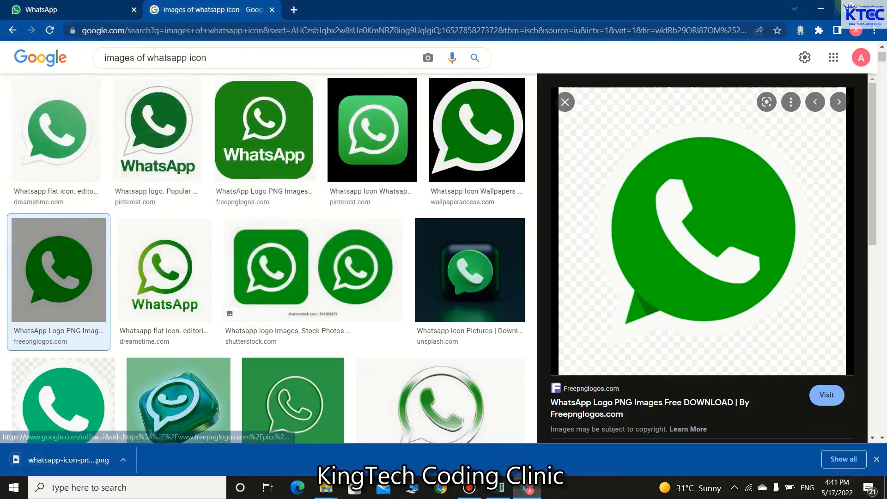
click(814, 9)
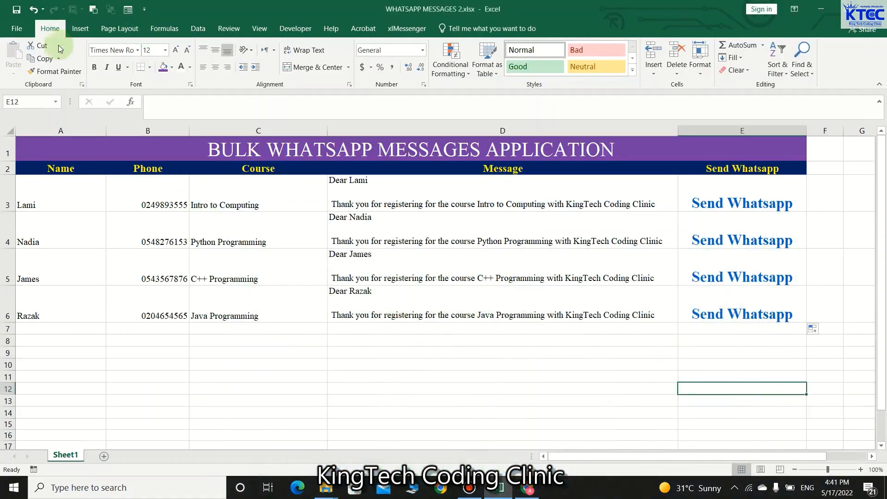
Step: Insert whatsapp-icon-png-17.png from the Desktop as a picture
click(80, 30)
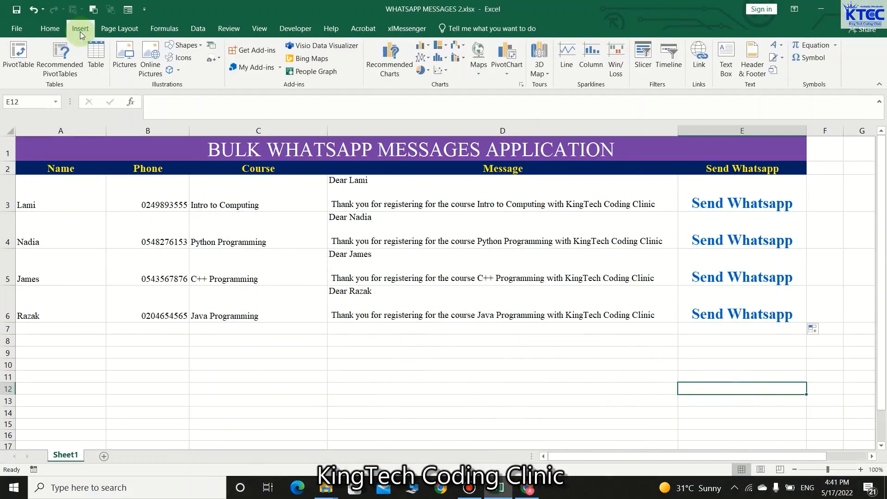
click(119, 61)
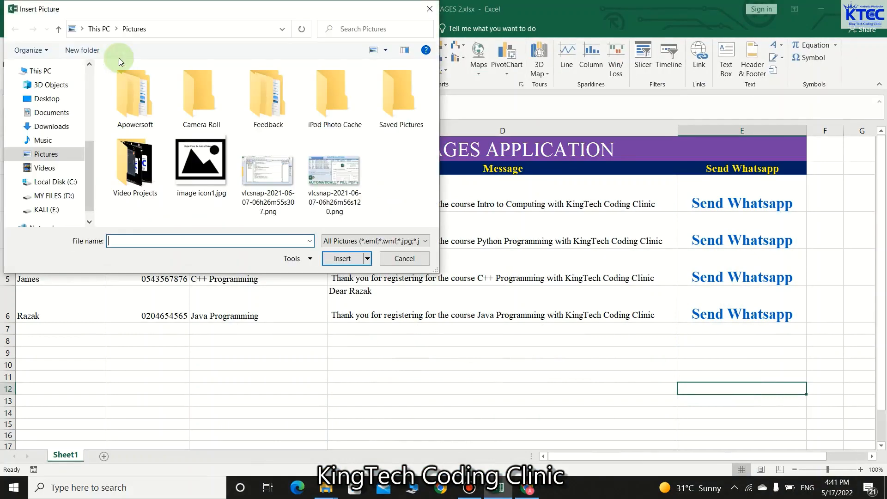
click(61, 99)
scroll(260, 163, down, 3)
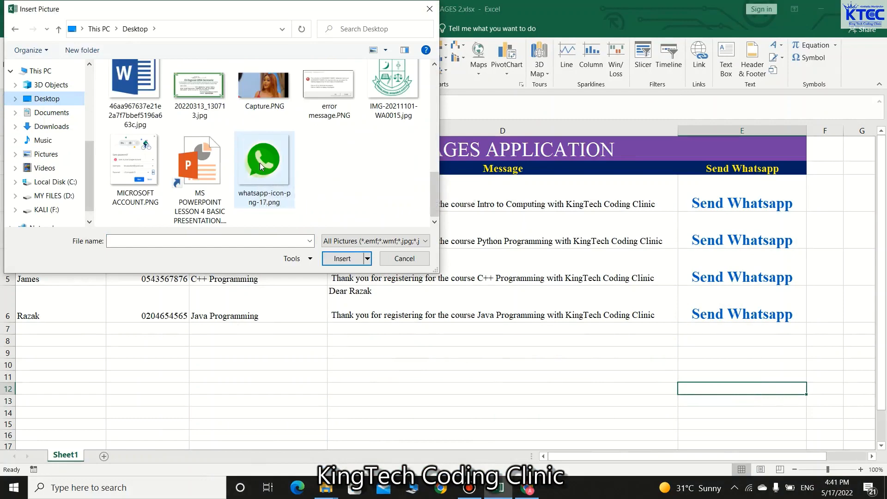
click(260, 163)
click(343, 258)
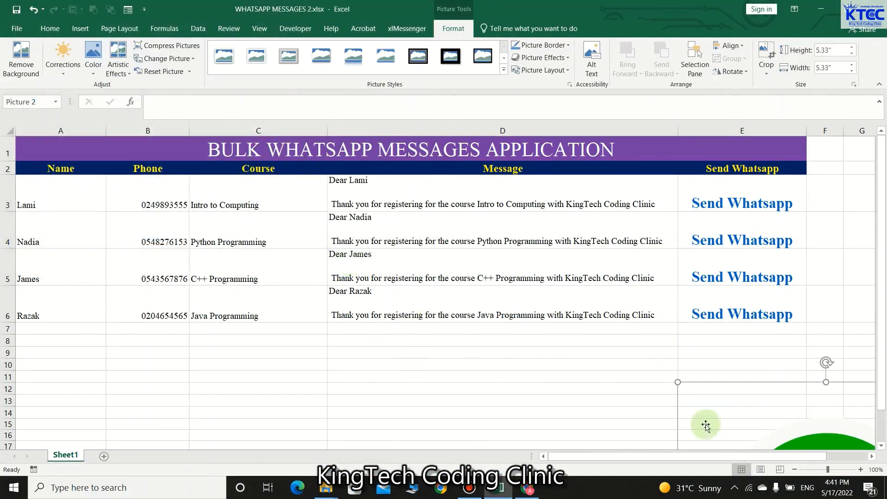
Step: Shrink the icon to about 0.54" and place it left of the row 1 title
drag(820, 441, 423, 197)
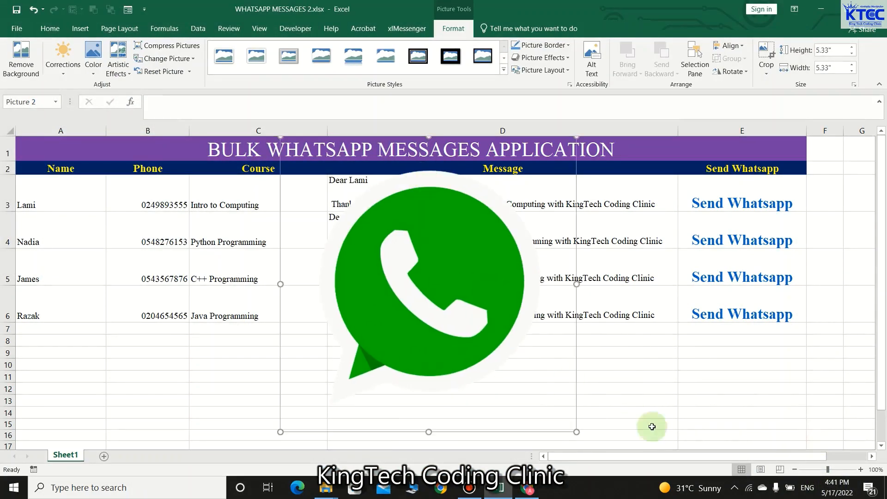
drag(576, 432, 186, 152)
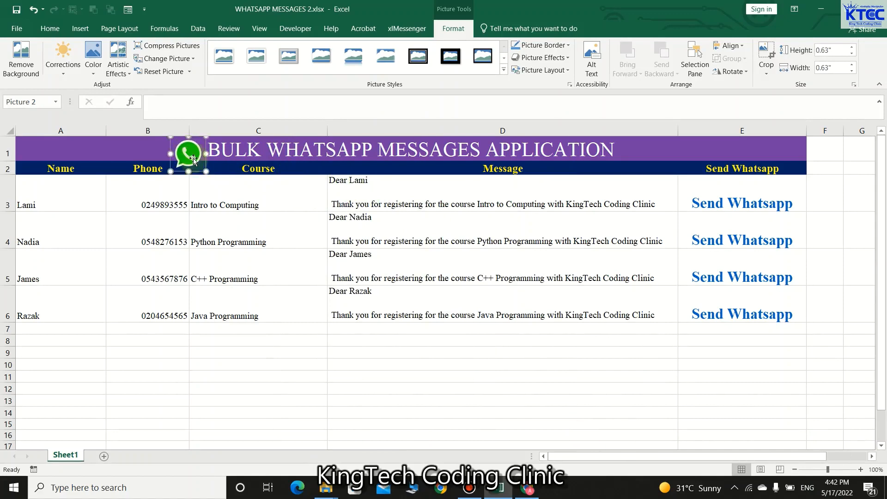
drag(205, 172, 191, 146)
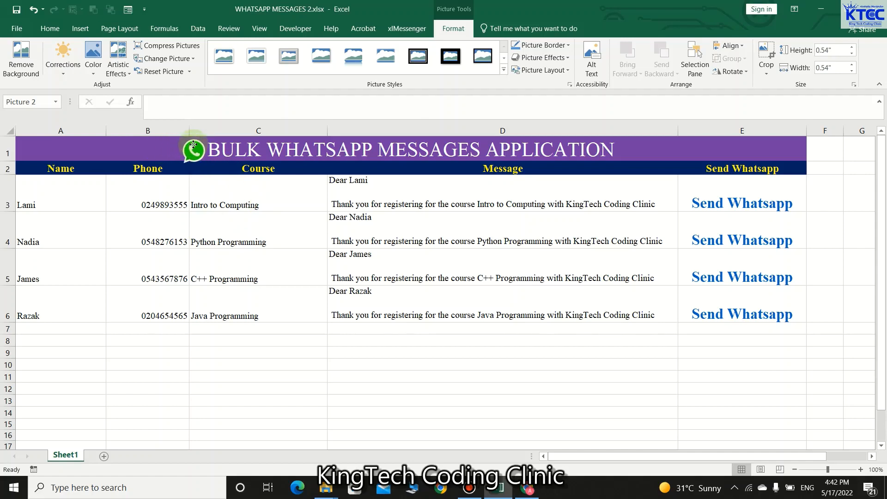
click(284, 399)
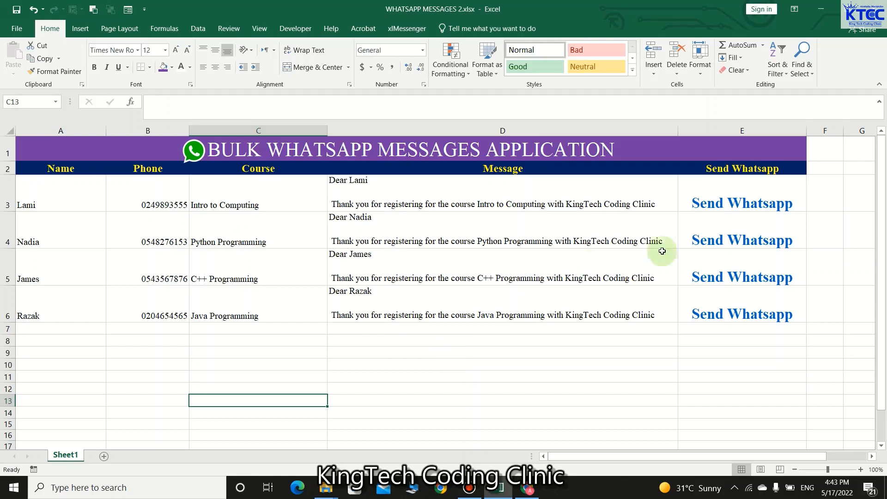
Step: Send the first student's Intro to Computing message from the E3 link through WhatsApp Desktop
click(750, 203)
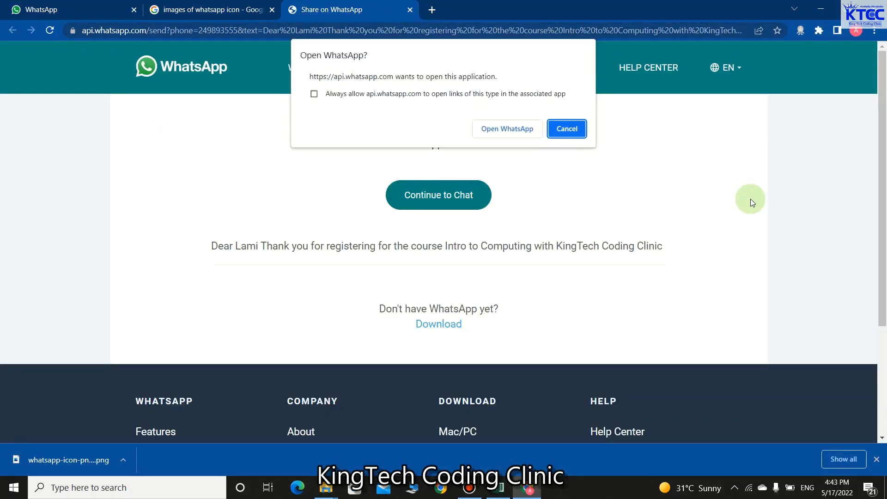
click(518, 129)
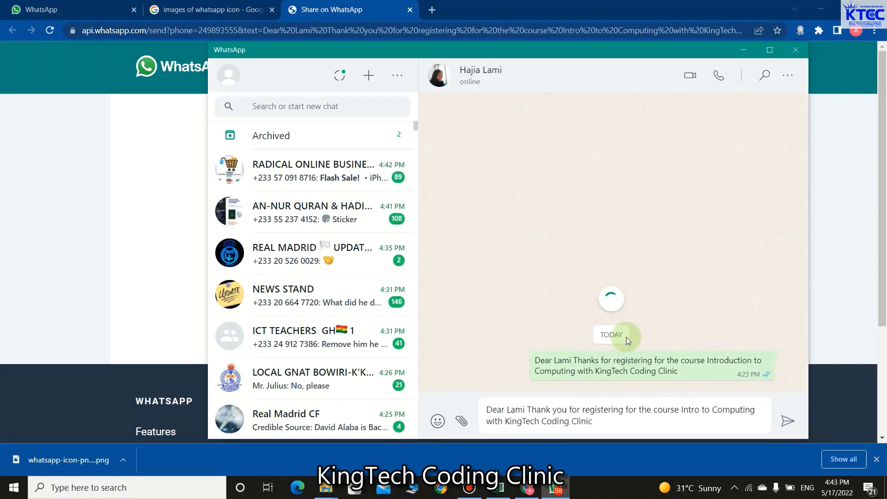
click(788, 420)
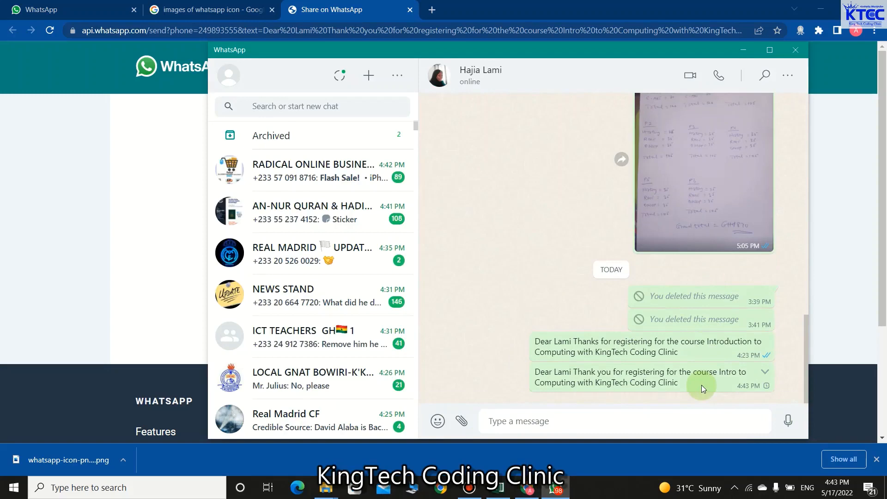
Step: Close the WhatsApp window and bring the Excel workbook back to the front
click(744, 49)
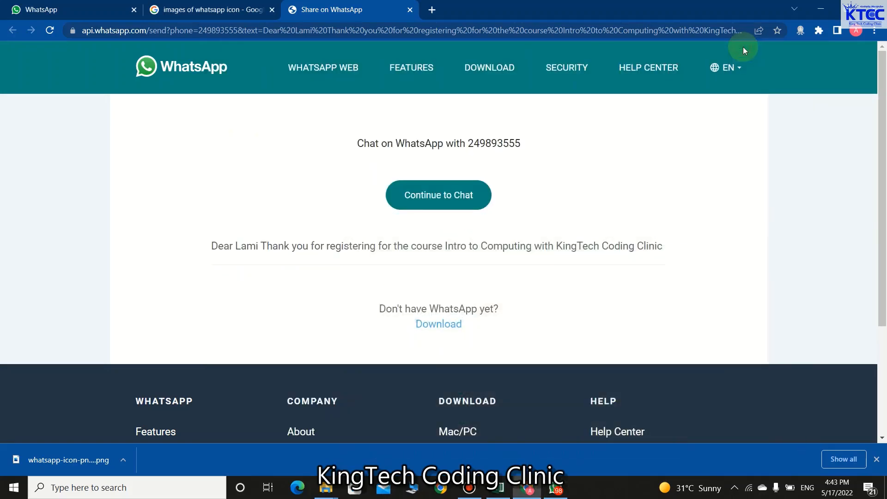
click(553, 491)
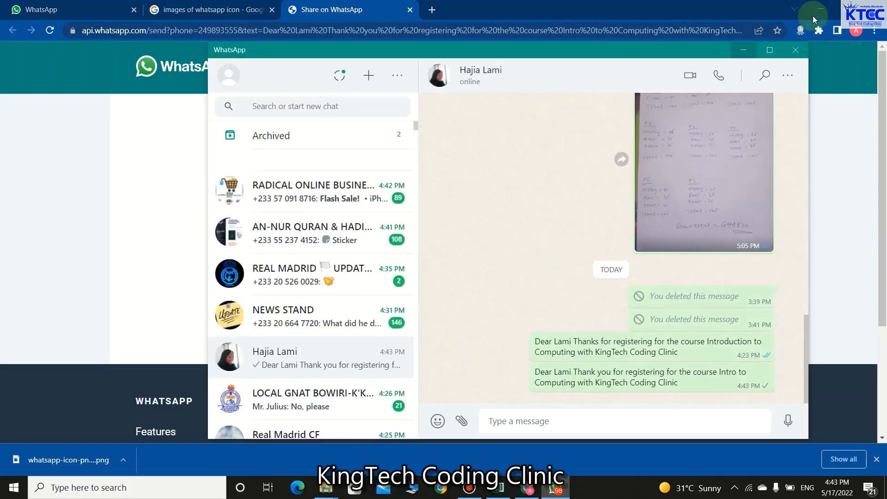
click(794, 49)
click(499, 488)
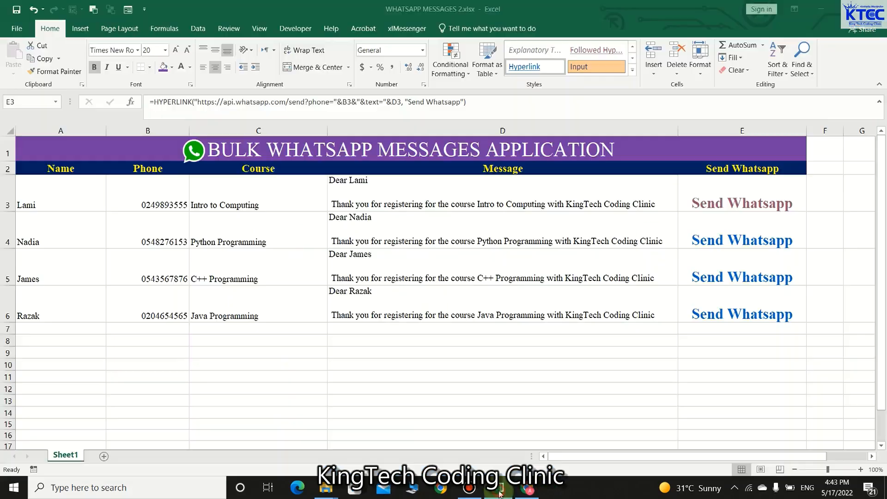
Step: Send the Python Programming message from the E4 link, always allowing WhatsApp links, then return to Excel
click(748, 248)
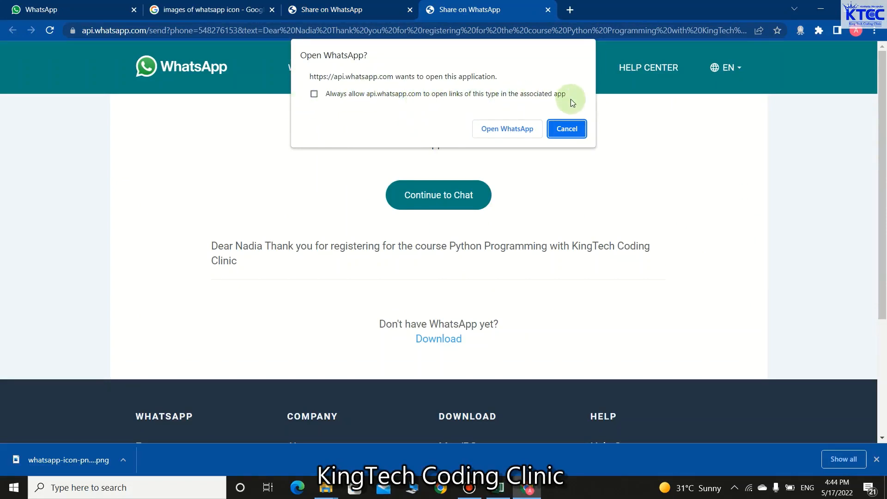
click(315, 94)
click(518, 129)
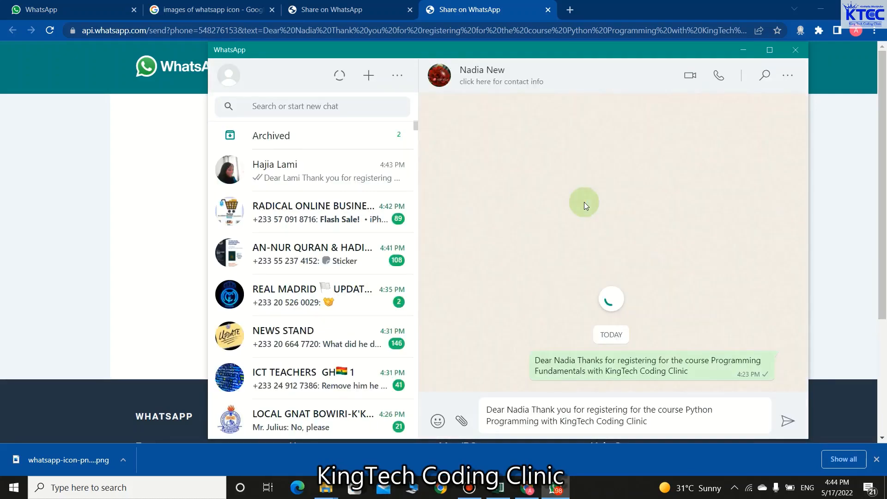
click(789, 422)
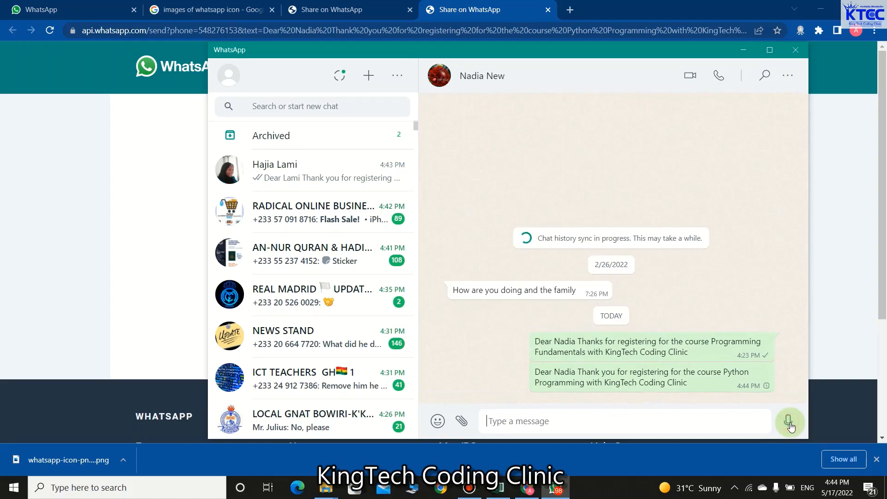
click(795, 49)
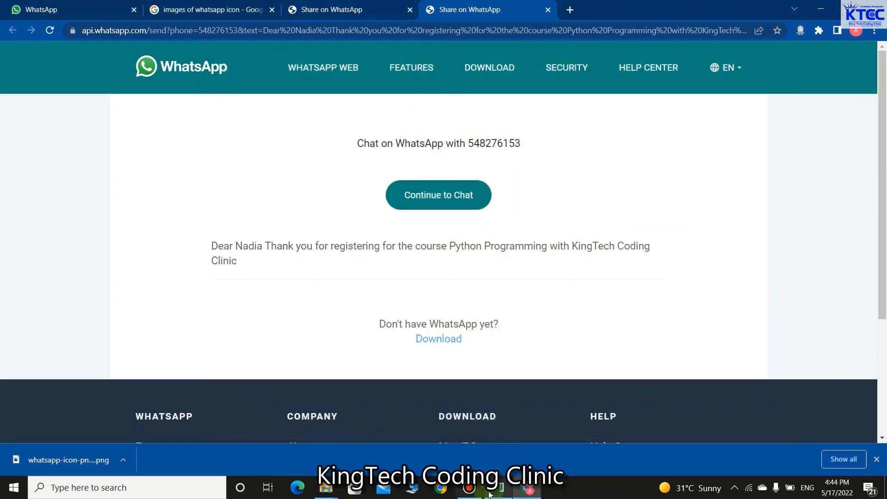
click(492, 493)
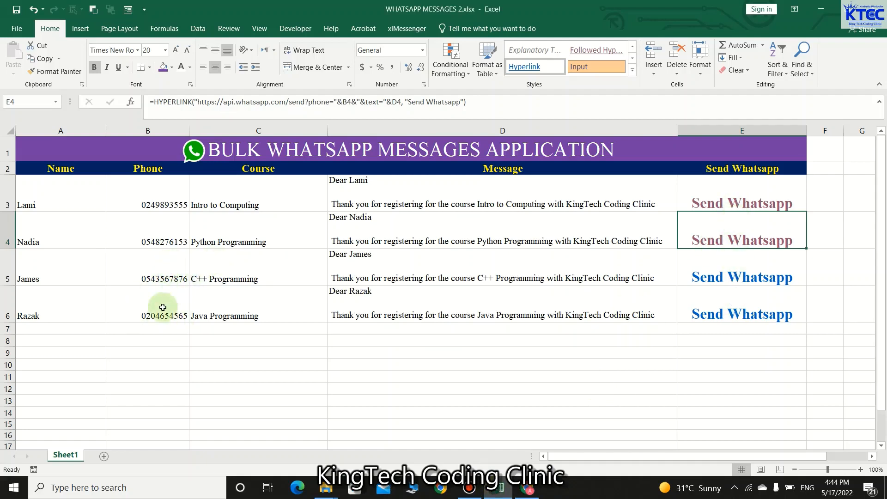
Step: Resend the Intro to Computing message from the E3 link, then close WhatsApp and minimize Chrome
click(733, 200)
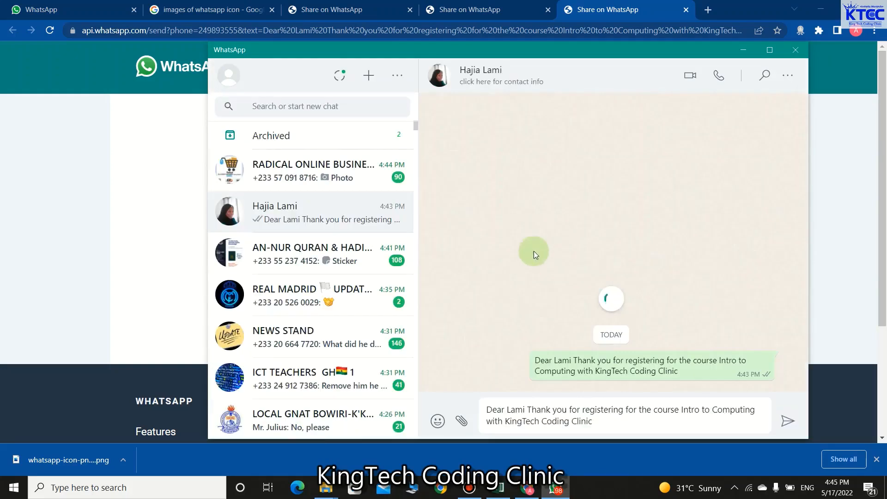
click(791, 421)
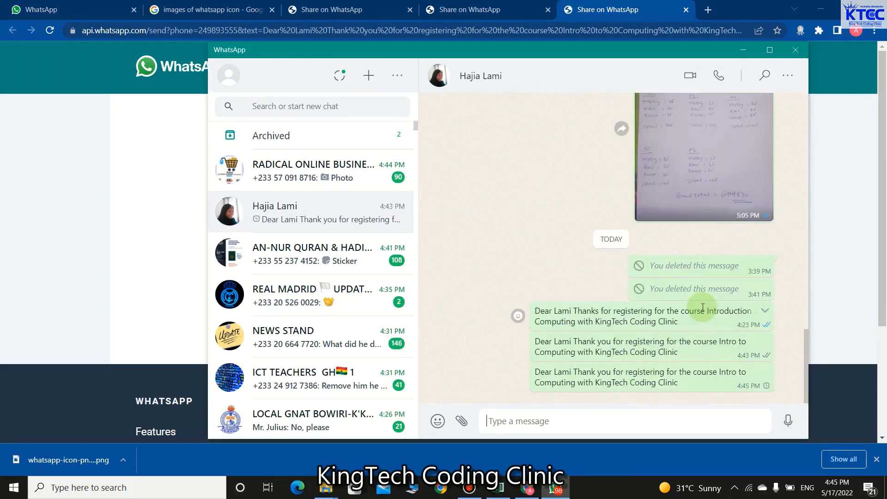
click(794, 47)
click(821, 10)
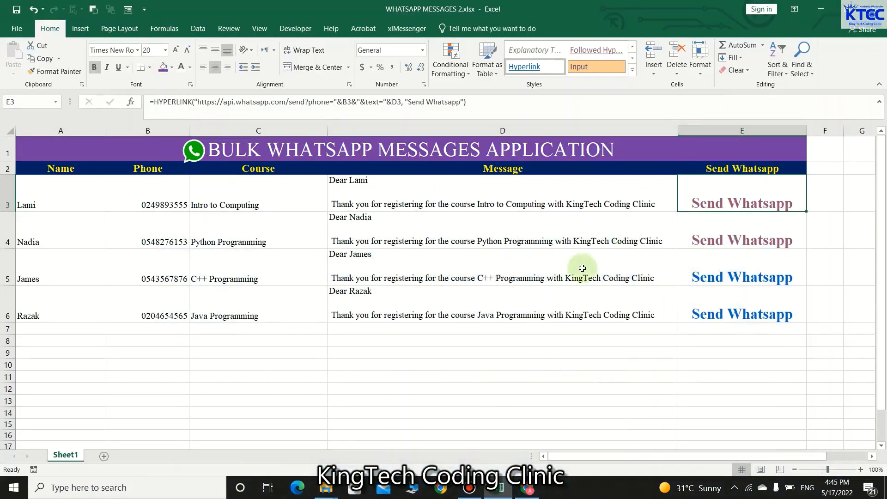